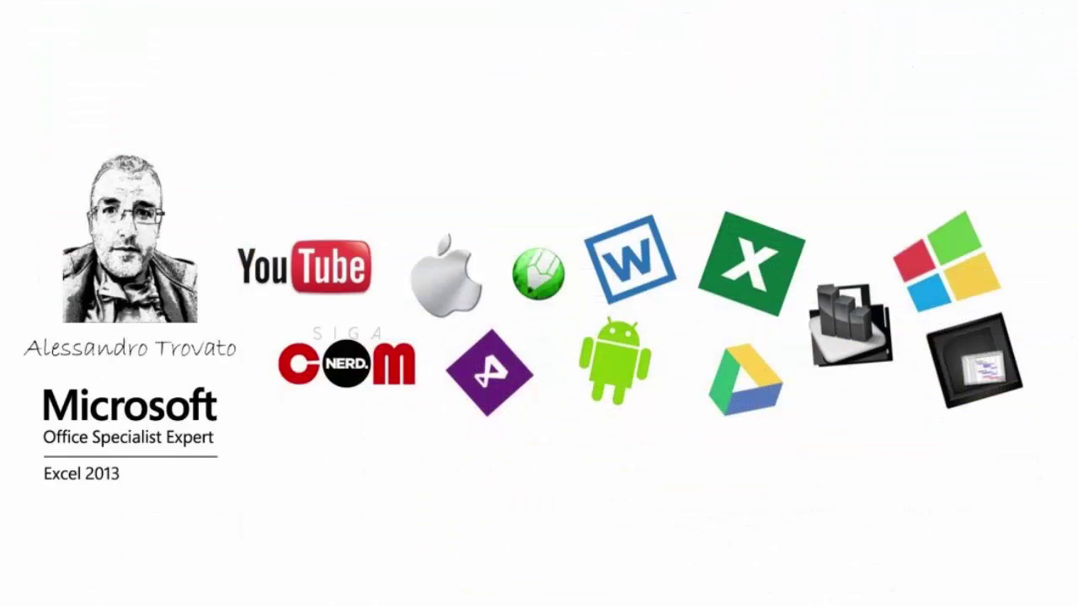
Start LibreOffice Writer and open the recent document "Tabuladores e formatação de parágrafo.odt".
left_click(666, 569)
key("super")
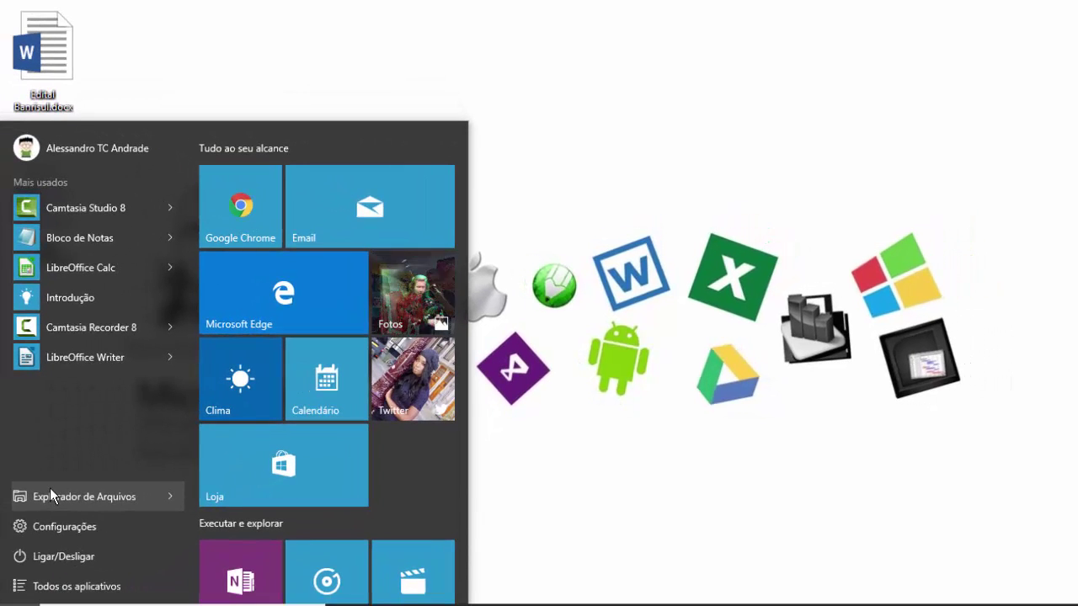
left_click(77, 359)
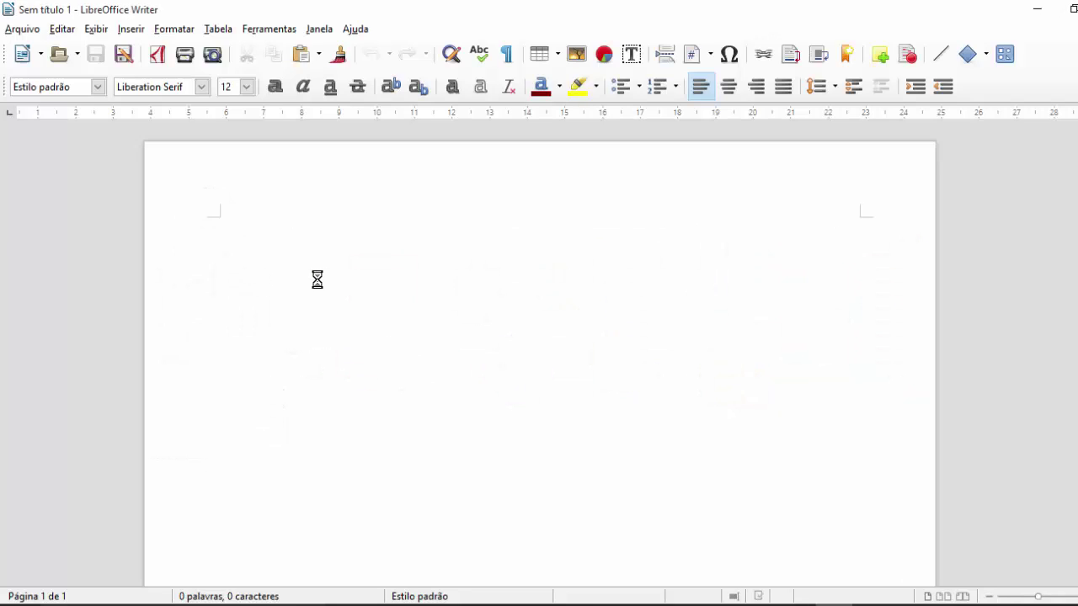
left_click(21, 32)
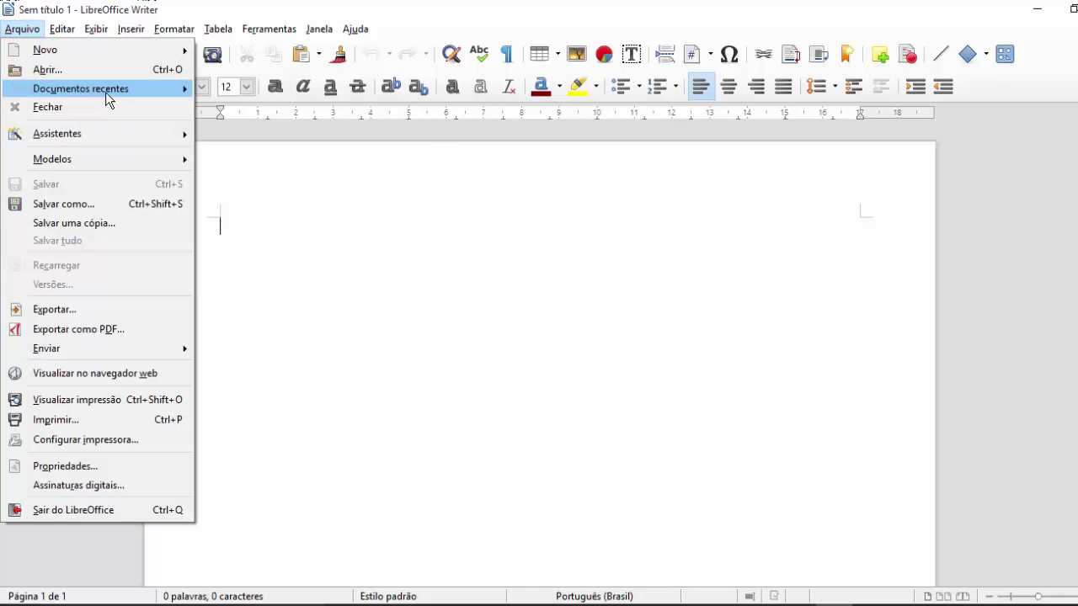
mouse_move(107, 91)
left_click(337, 88)
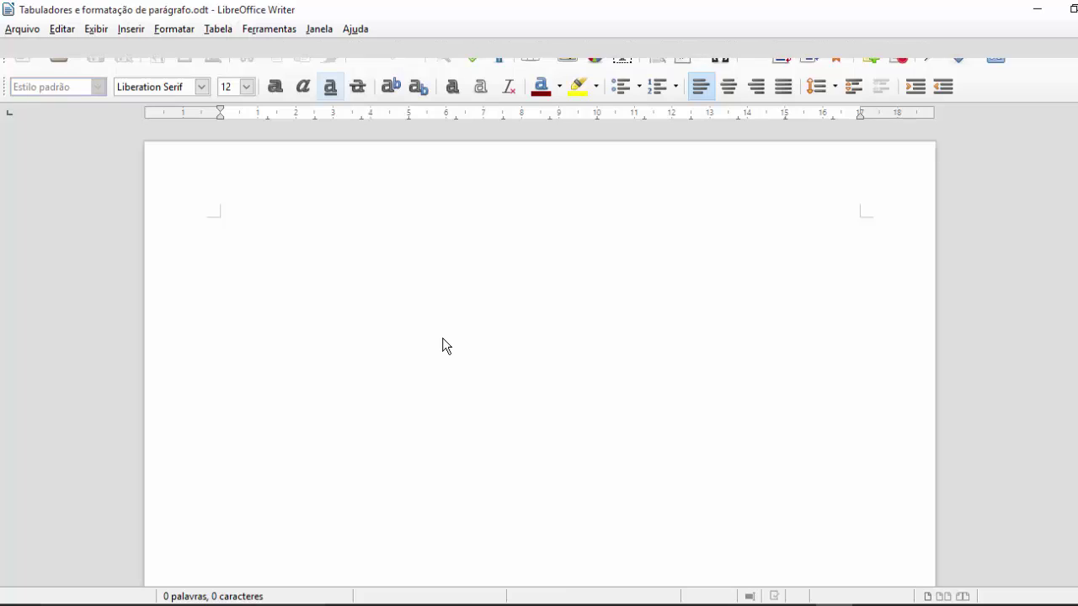
Clear the direct formatting from the entire document and return to its beginning.
left_click(423, 305)
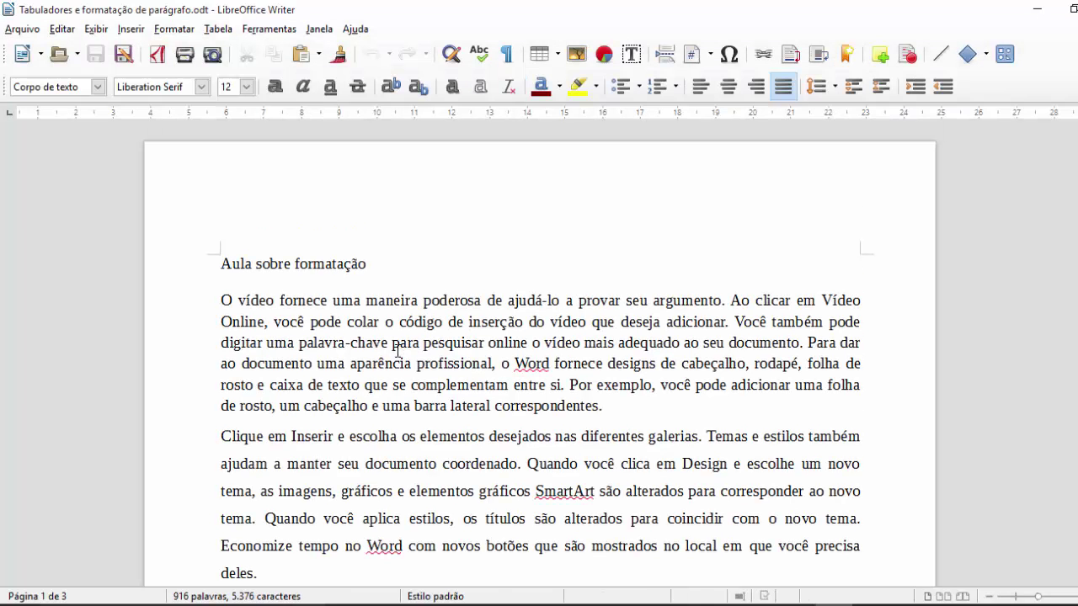
key("ctrl+a")
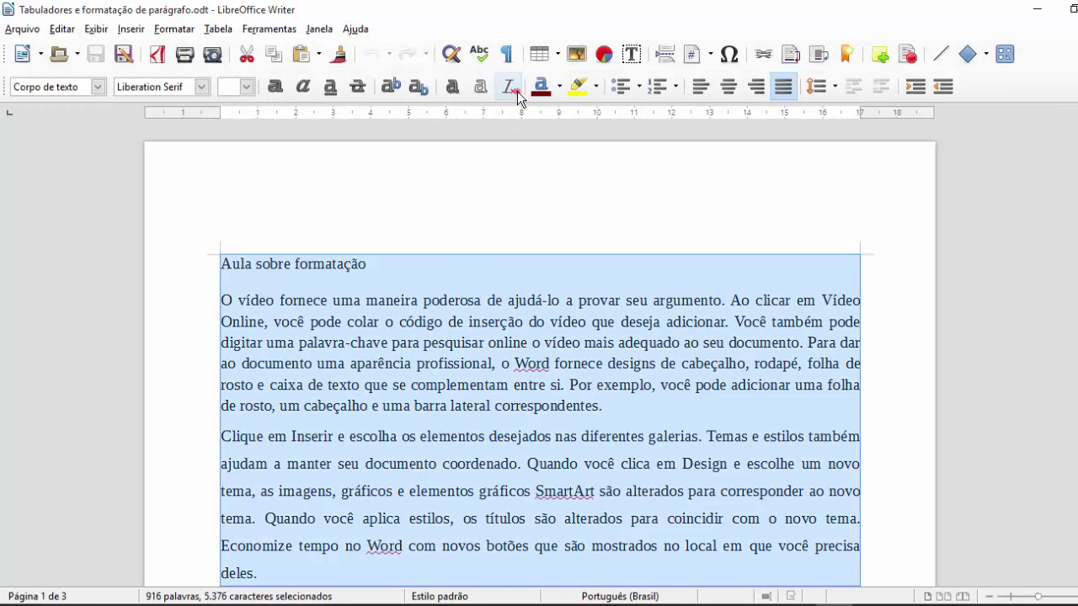
left_click(512, 89)
left_click(423, 287)
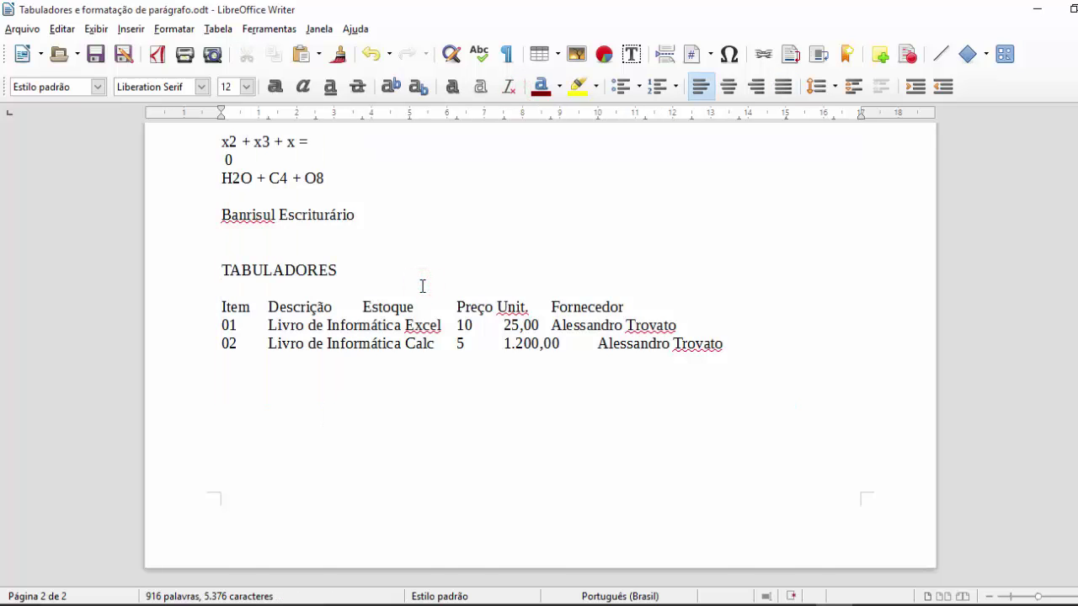
key("ctrl+Home")
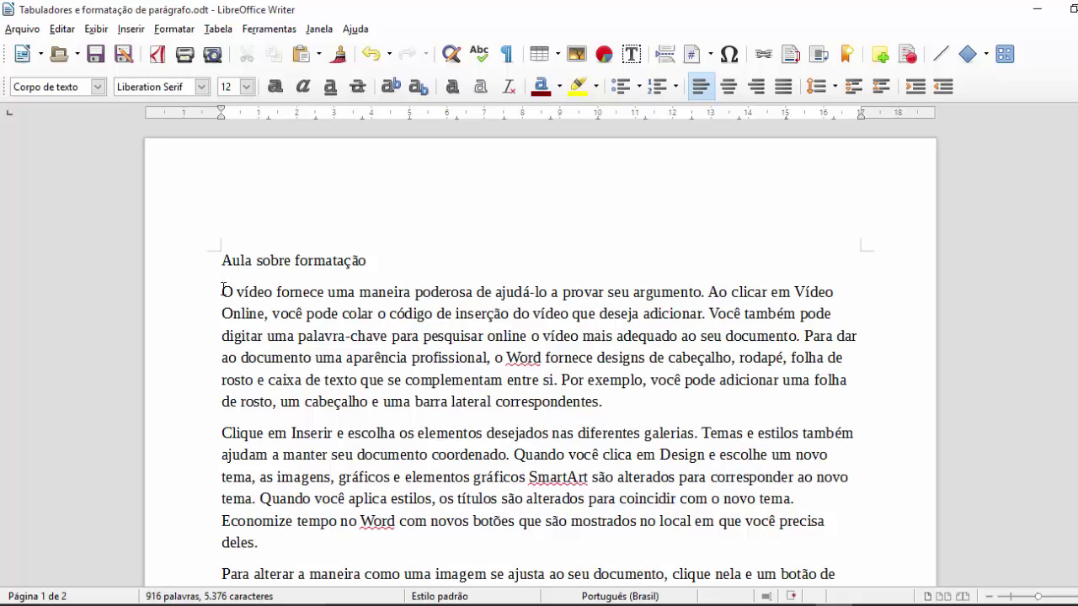
Add a border line along only the left side of the paragraph beginning "O vídeo fornece".
left_click_drag(222, 290, 682, 395)
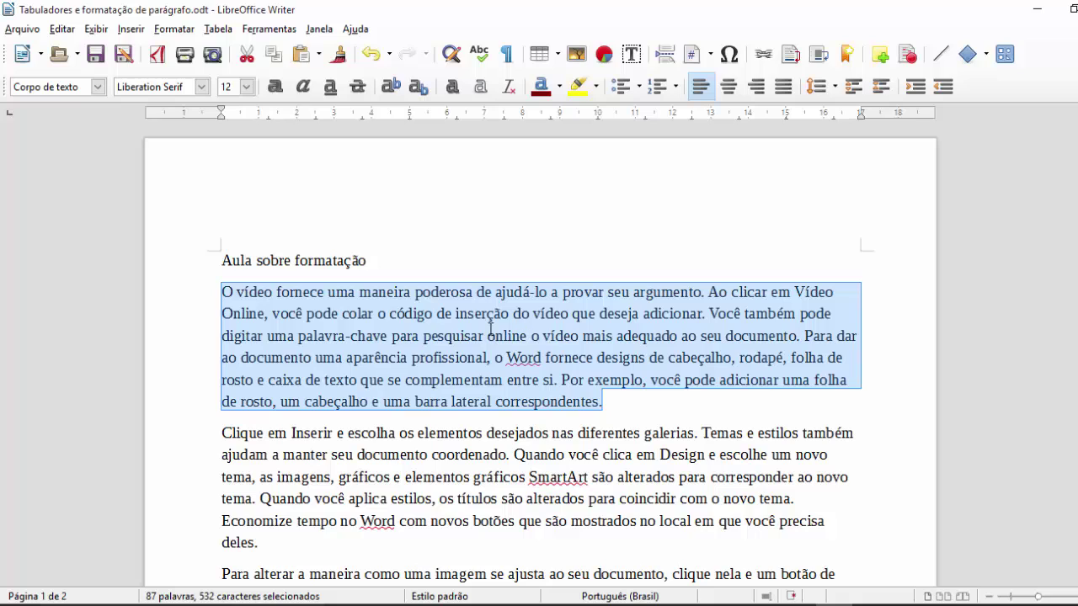
left_click(174, 30)
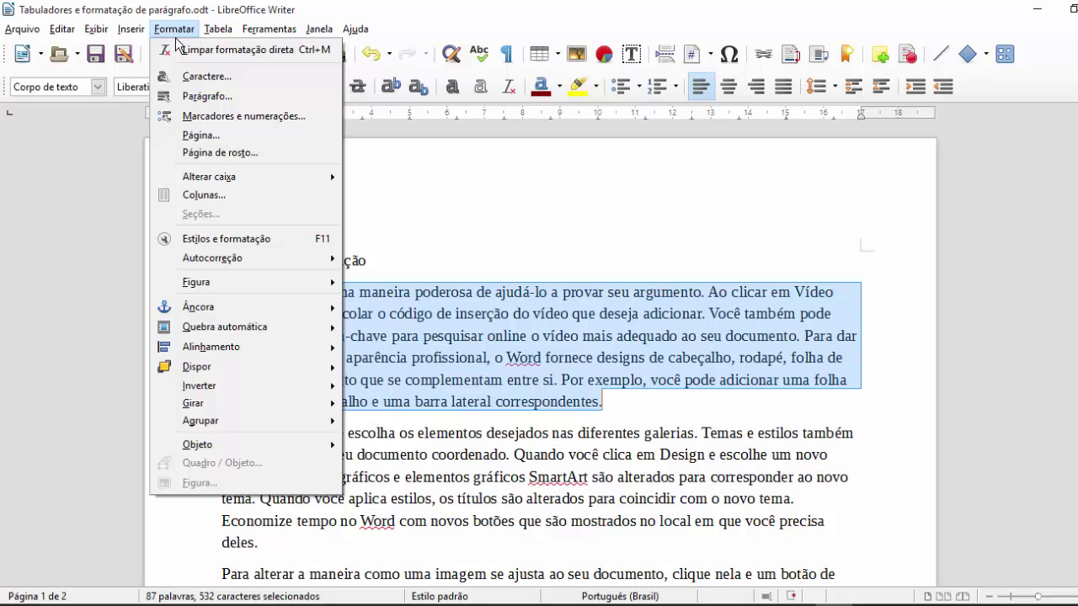
left_click(184, 97)
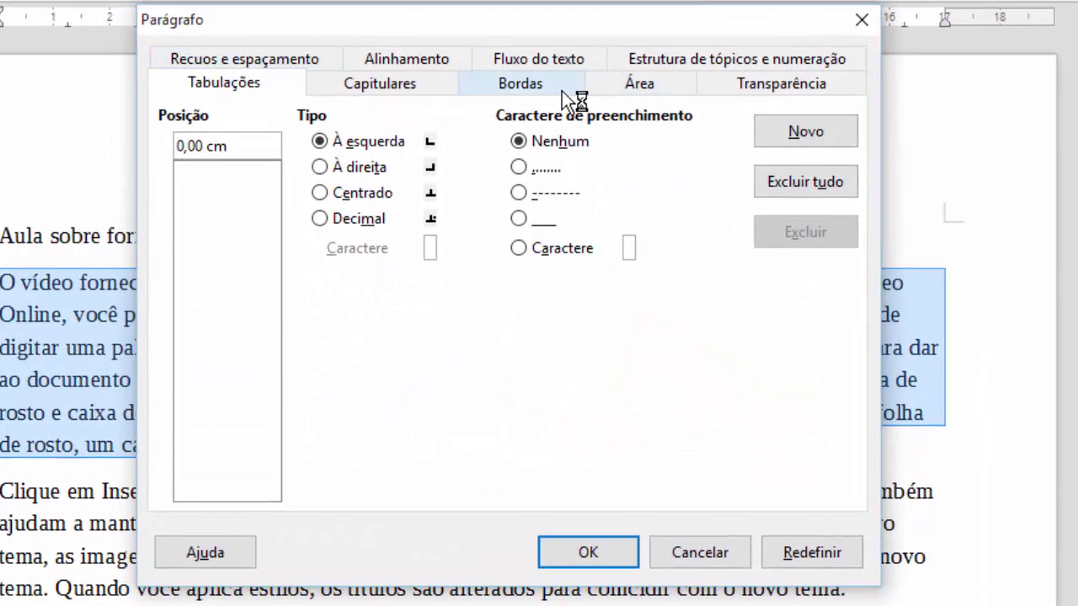
left_click(534, 83)
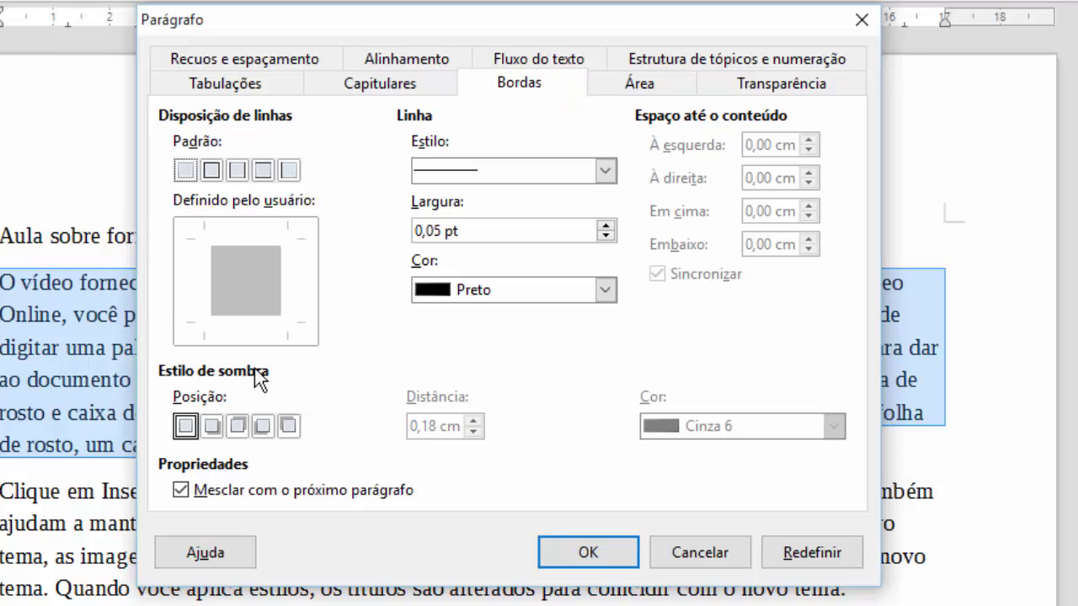
left_click(204, 263)
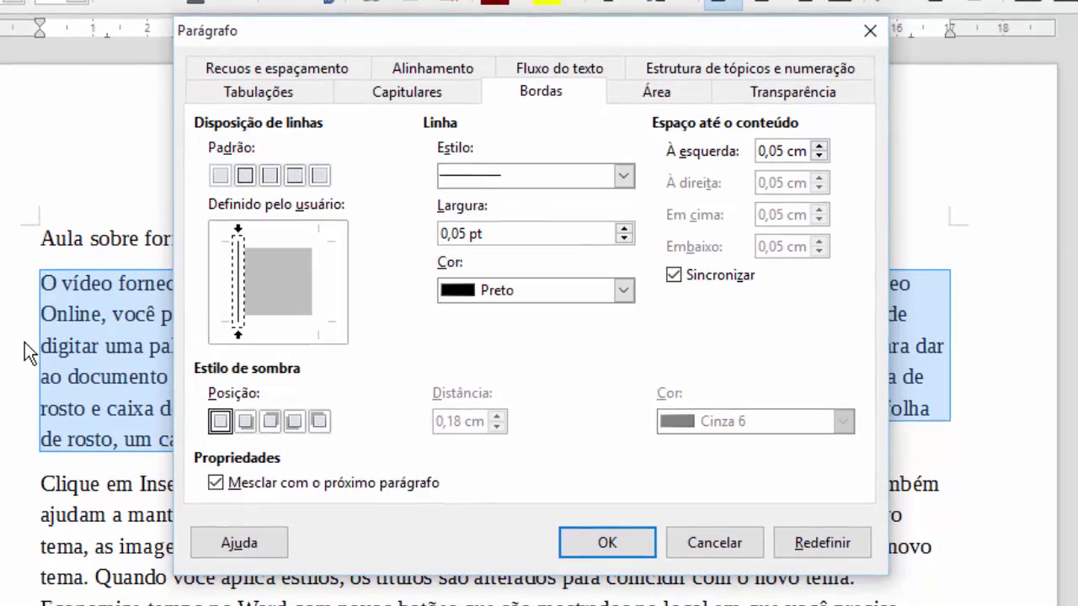
left_click(609, 539)
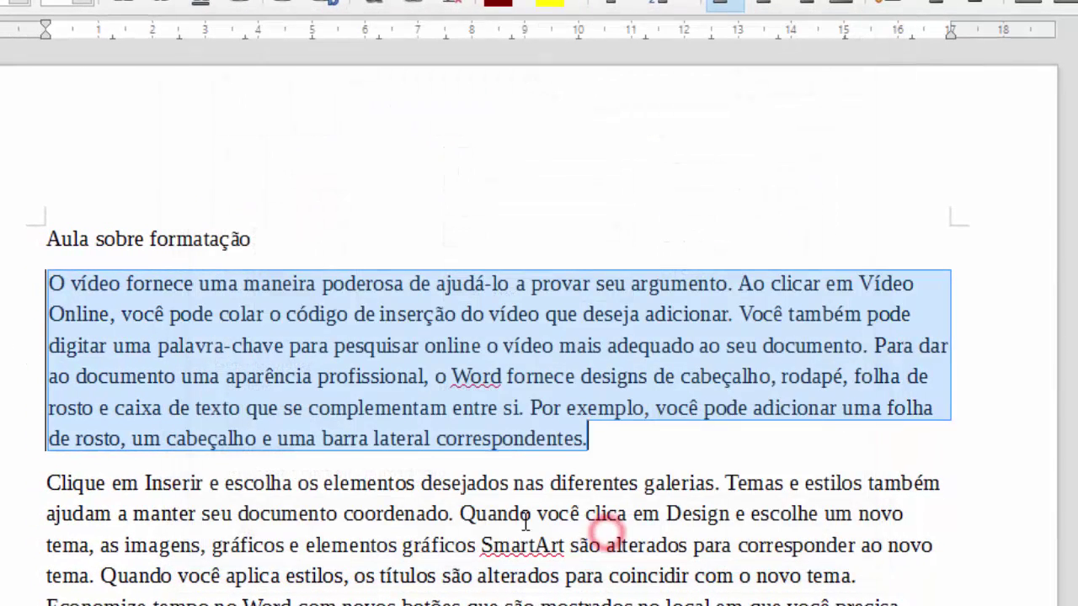
left_click(368, 436)
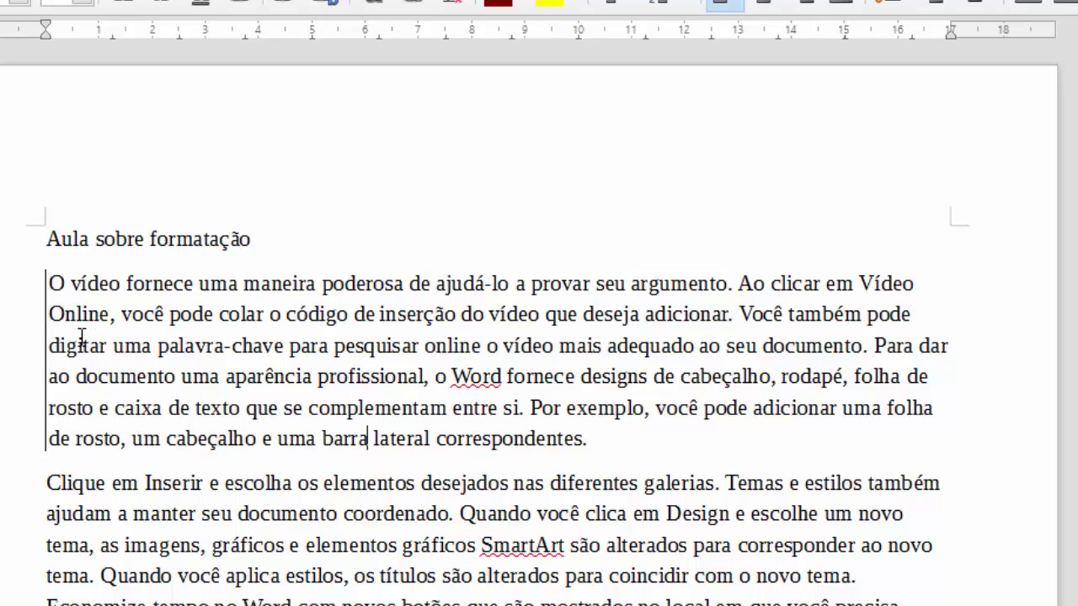
Add a left-side border line to the paragraph beginning "Clique em Inserir", with only part of its first line selected.
left_click_drag(318, 484, 638, 484)
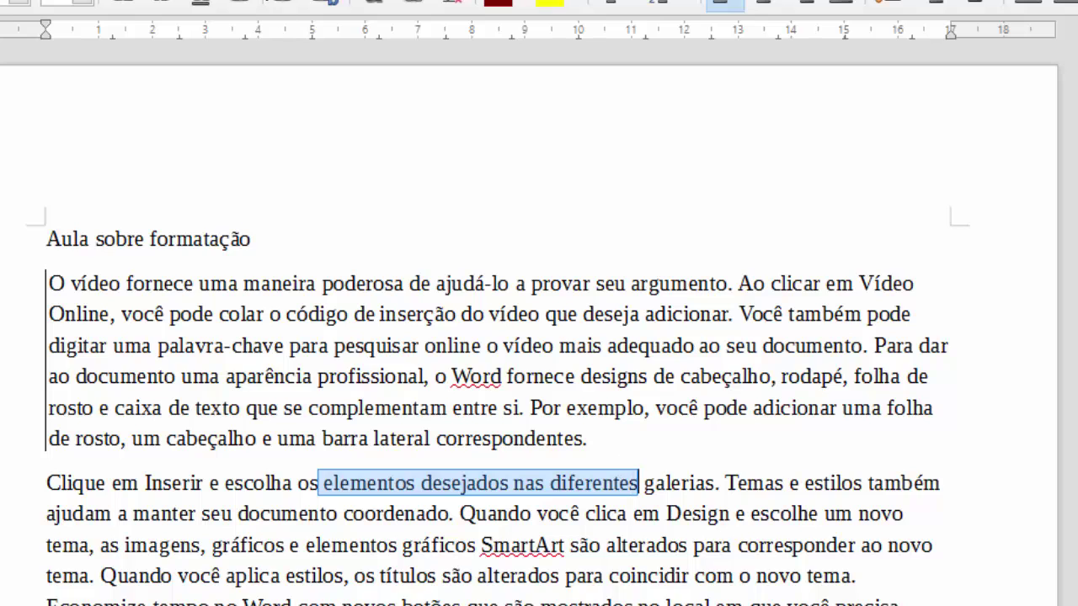
key("alt+o")
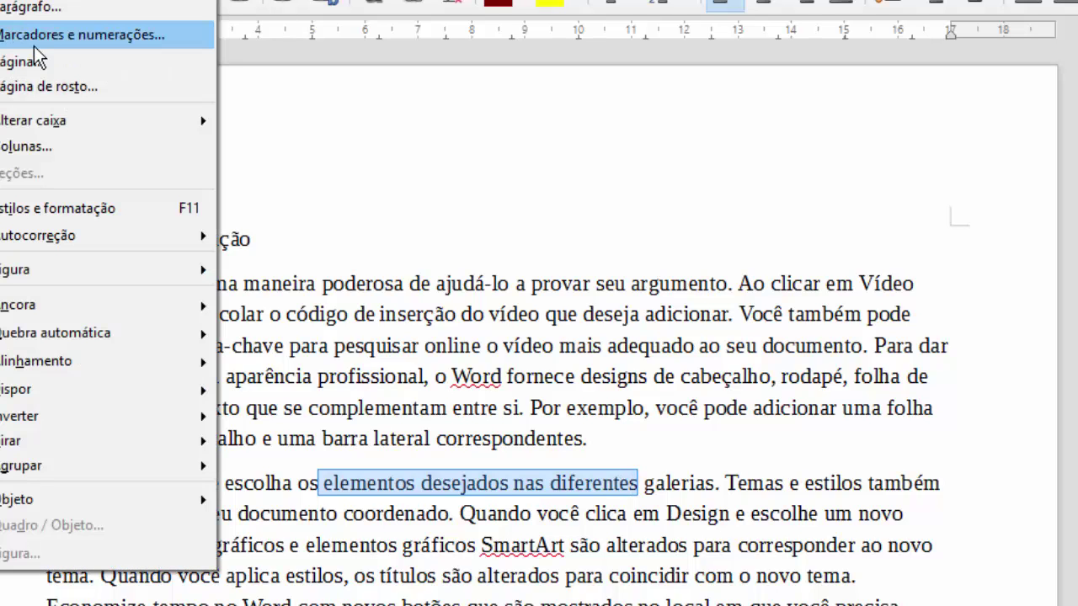
left_click(45, 15)
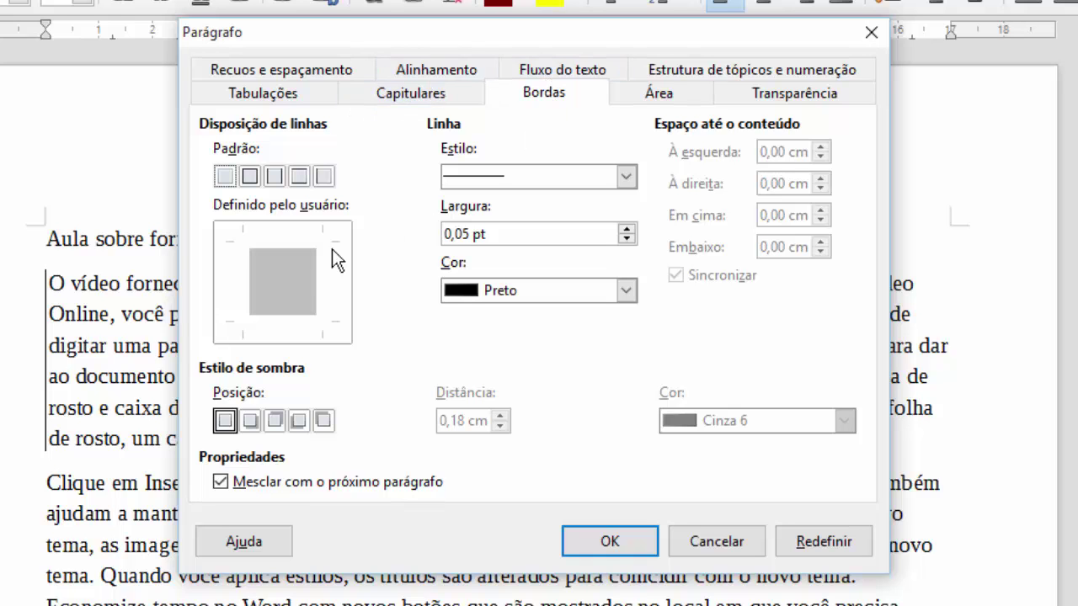
left_click(247, 277)
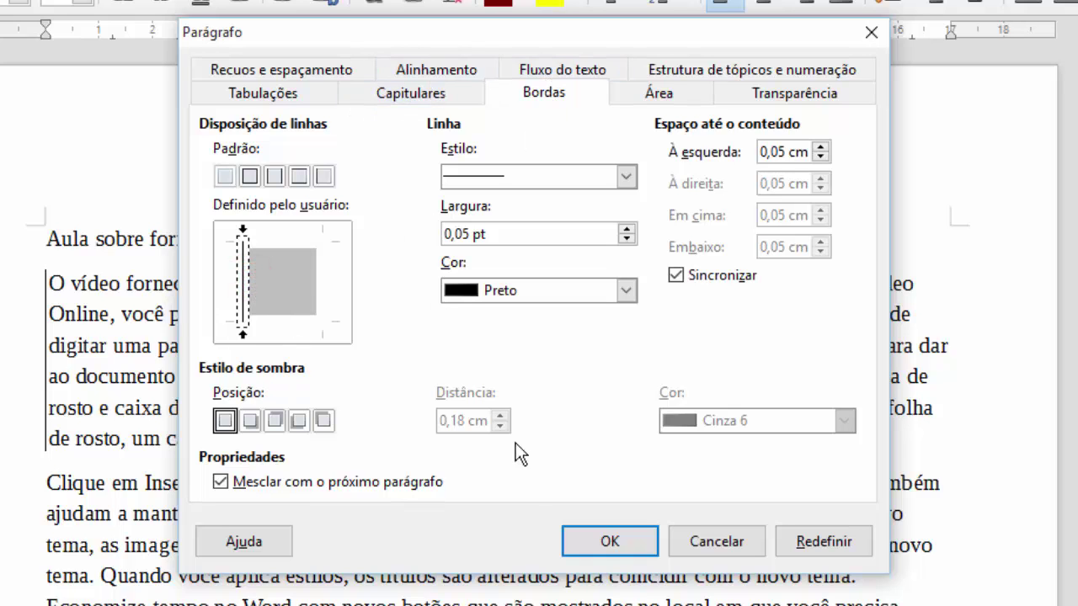
left_click(612, 541)
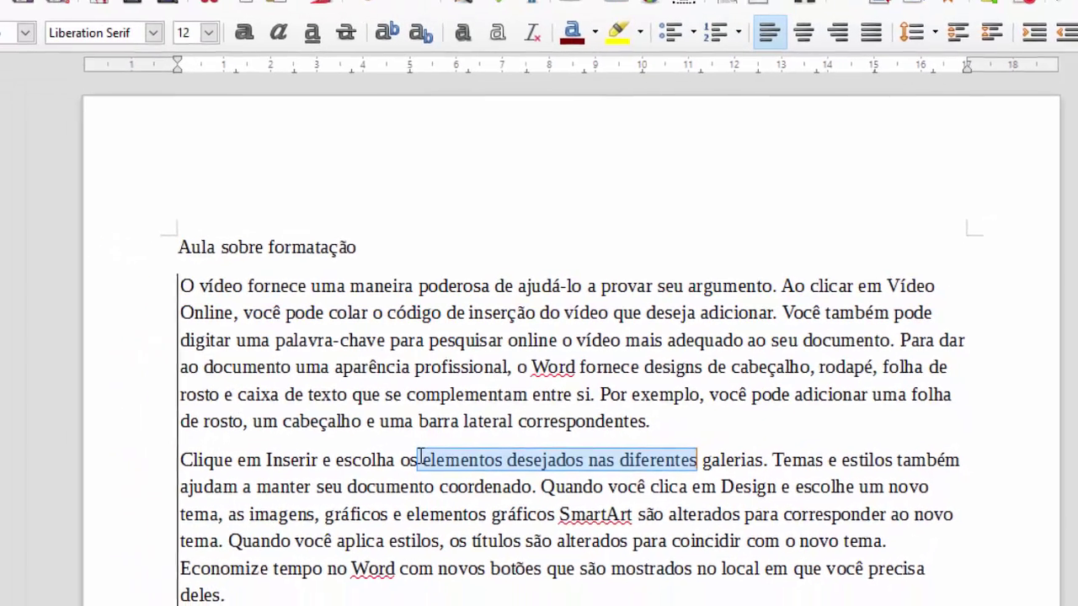
left_click(602, 482)
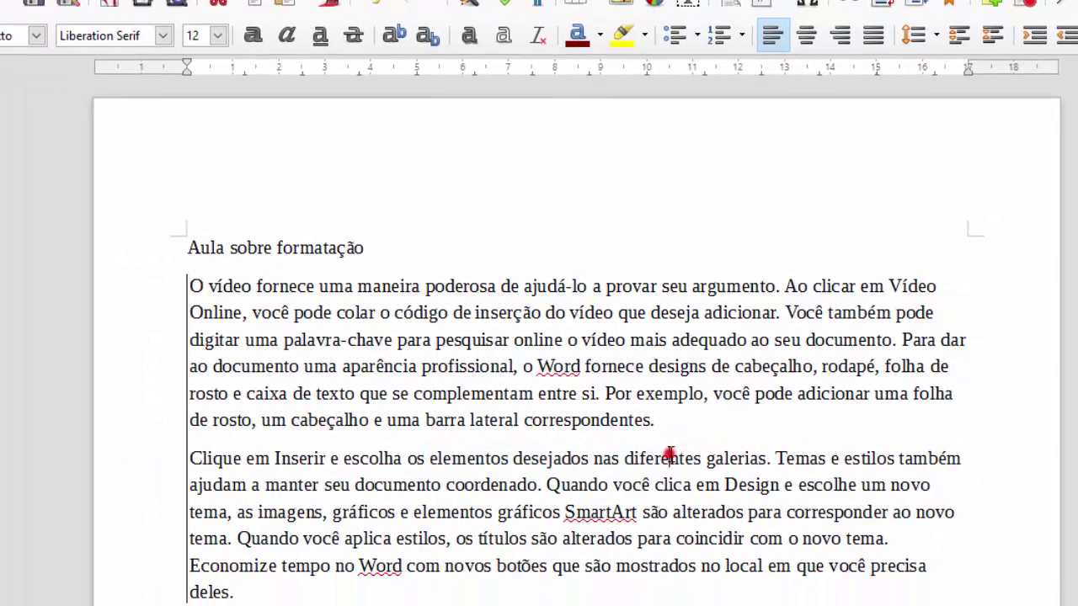
left_click(583, 446)
left_click_drag(682, 424, 464, 368)
Set up character borders on all four sides of the word "pesquisar" in the first body paragraph.
left_click(477, 330)
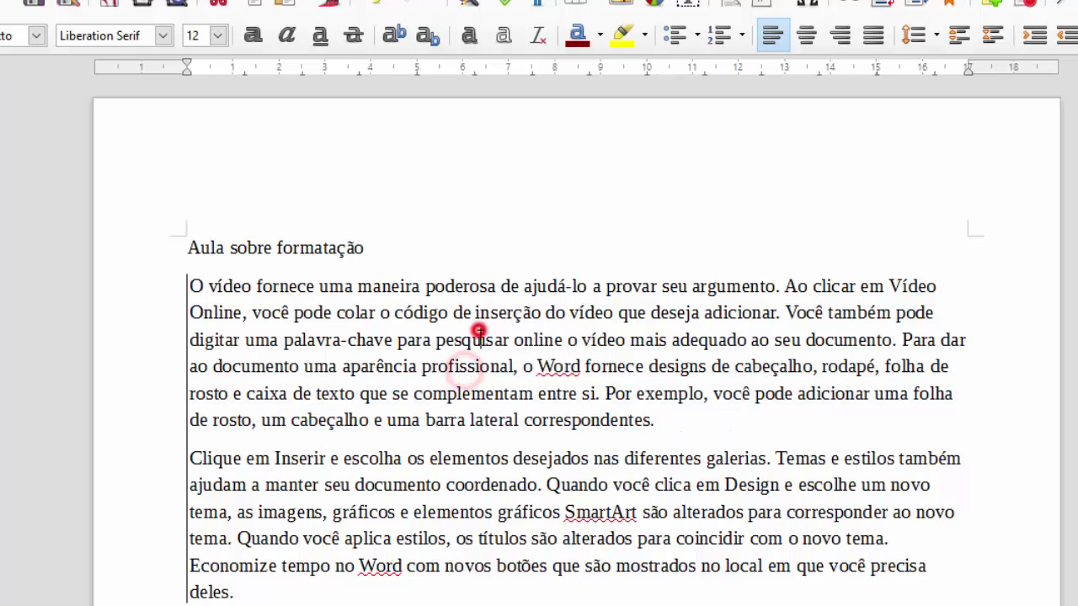
double_click(477, 330)
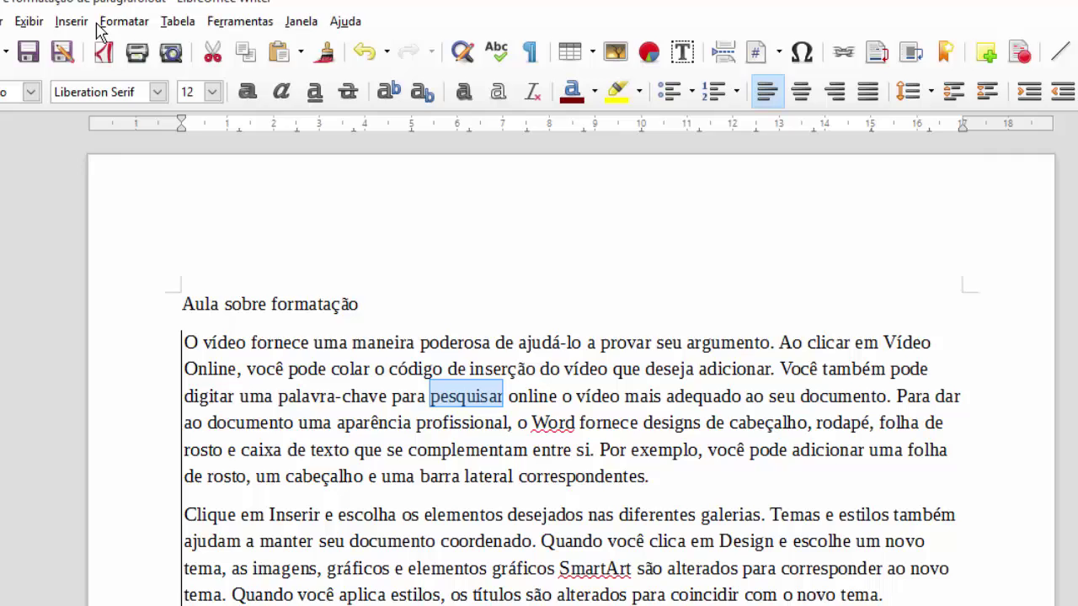
left_click(103, 36)
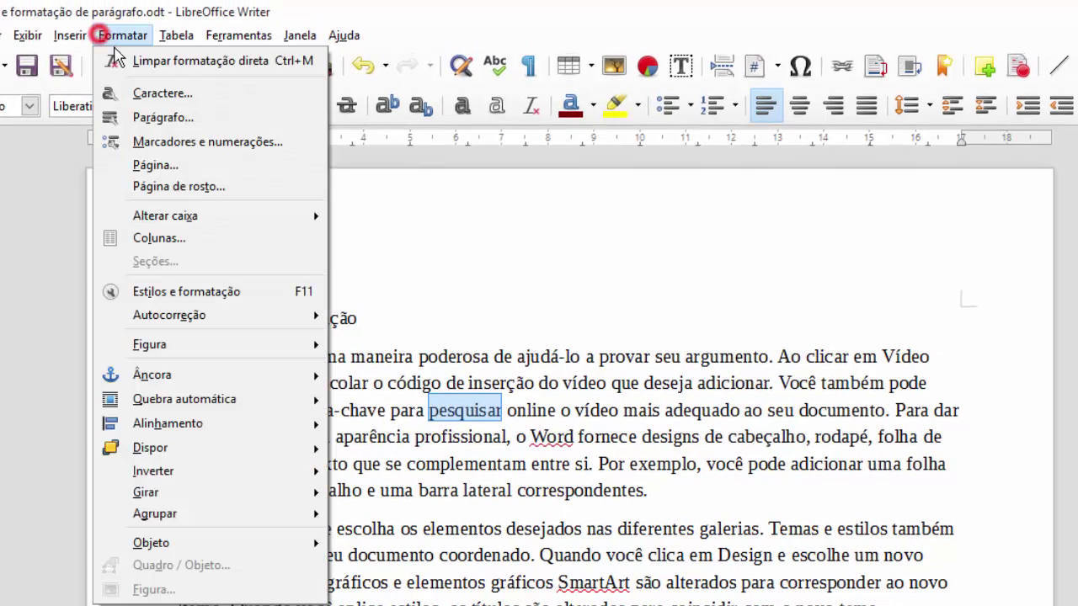
left_click(110, 61)
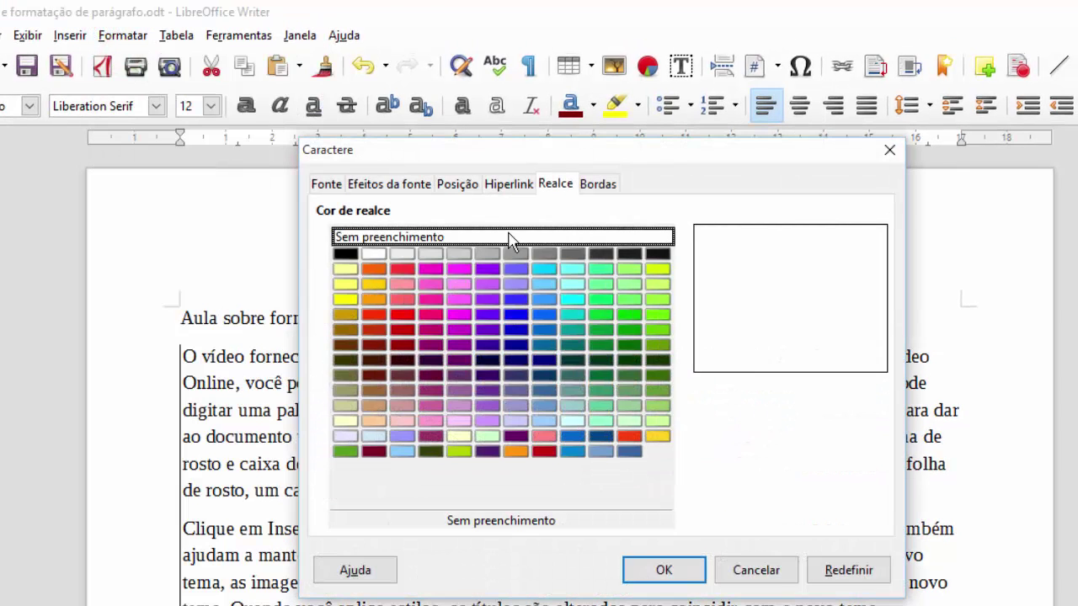
left_click(594, 184)
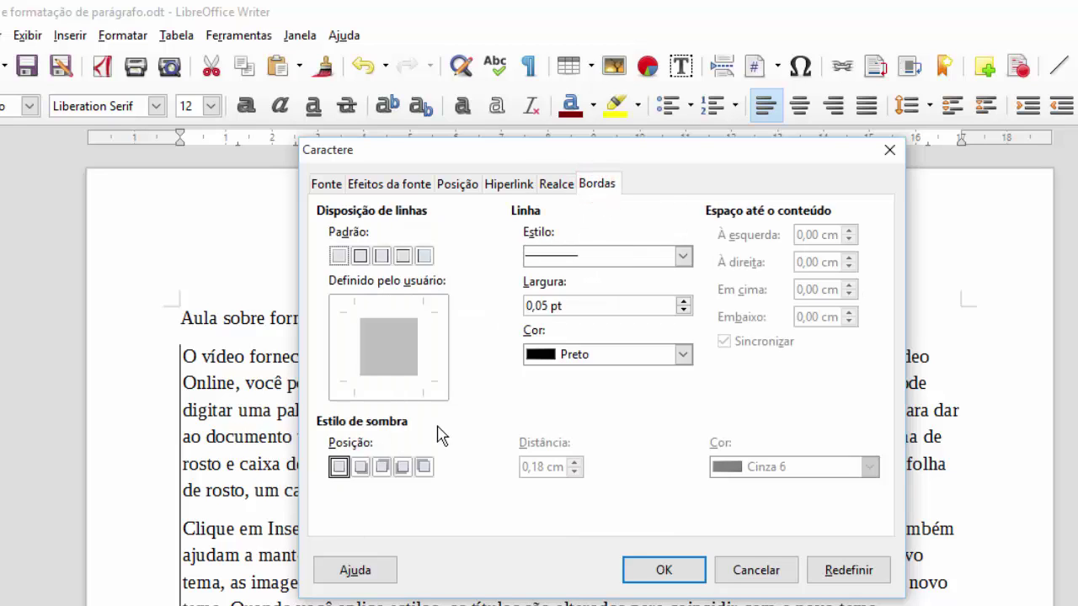
left_click(357, 355)
left_click(399, 311)
left_click(430, 348)
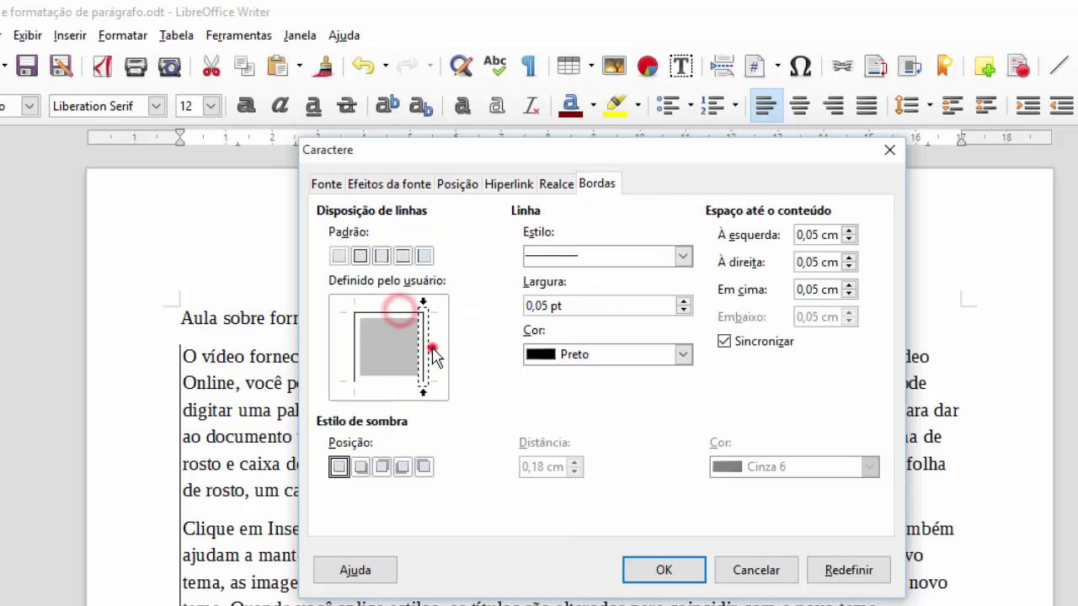
left_click(396, 381)
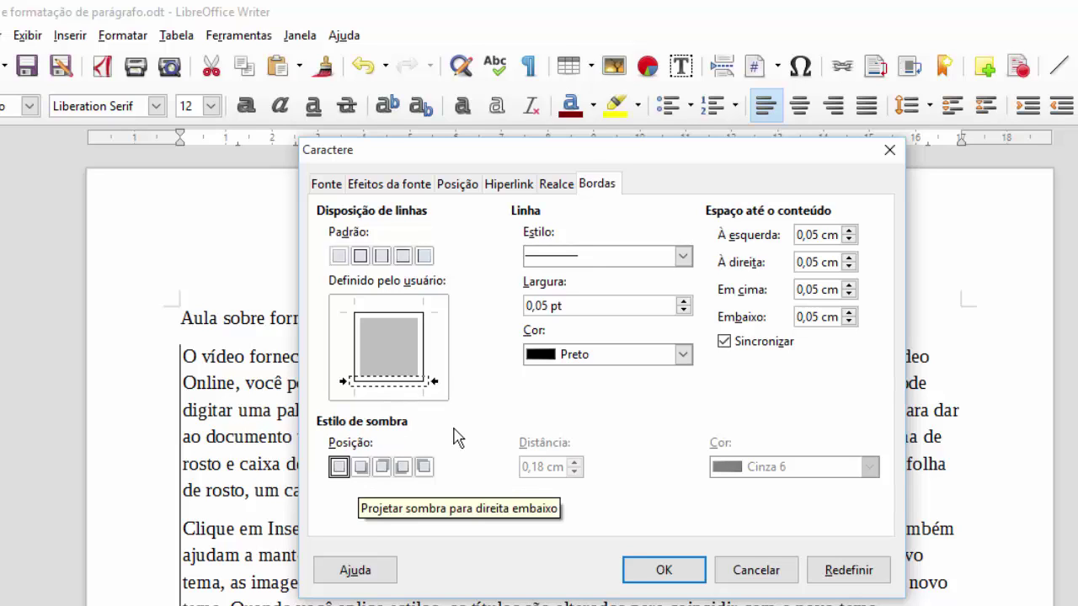
Change the word's bottom border to a dash-dot-dot line, 1,50 pt wide, in Azul, and apply the character borders.
left_click(602, 261)
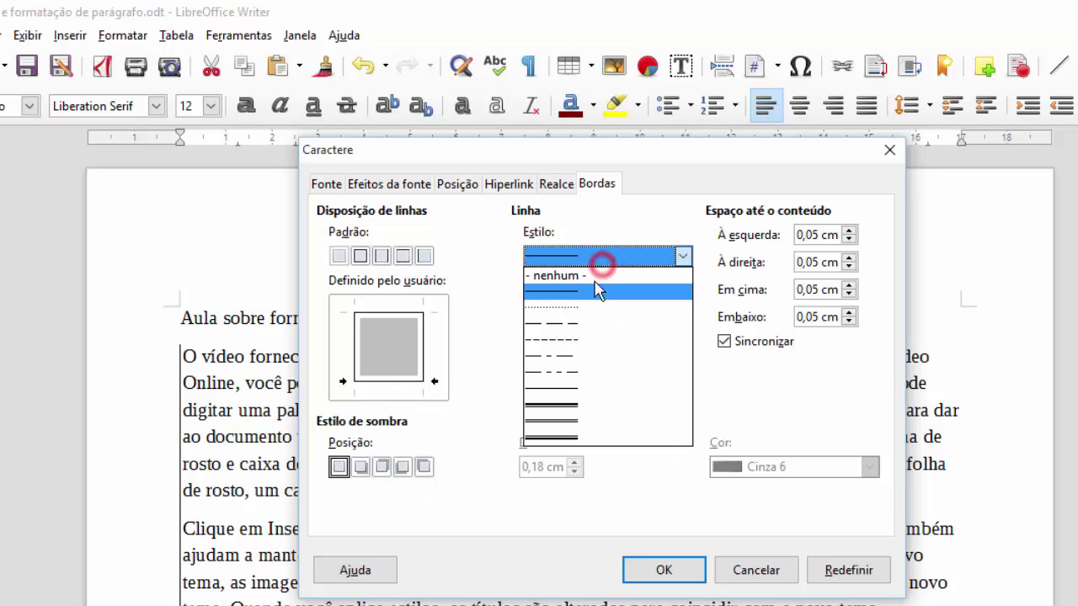
left_click(573, 377)
left_click(588, 301)
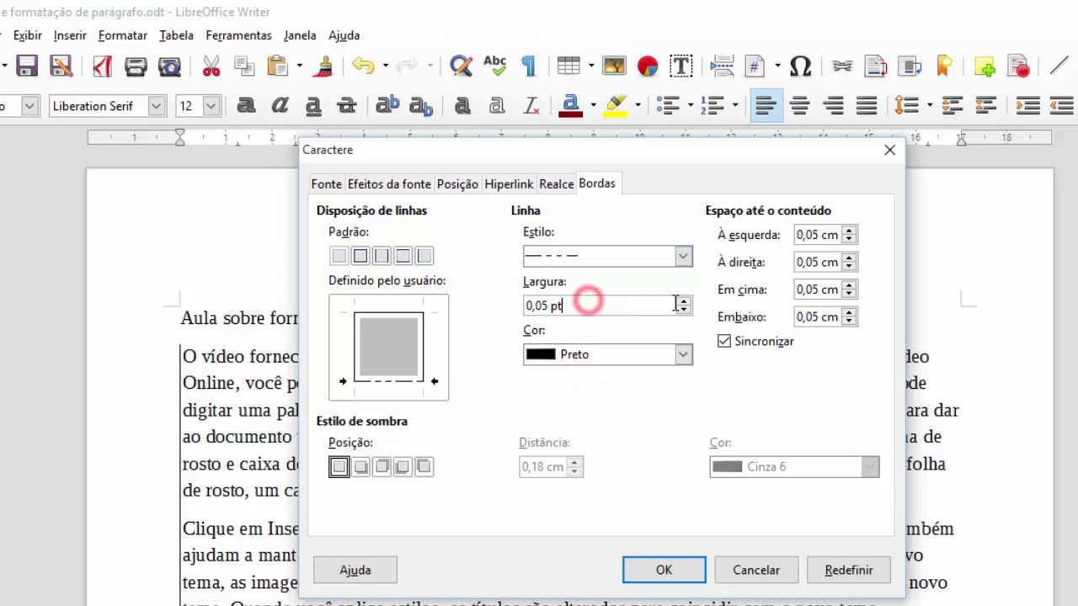
left_click(684, 300)
left_click(684, 301)
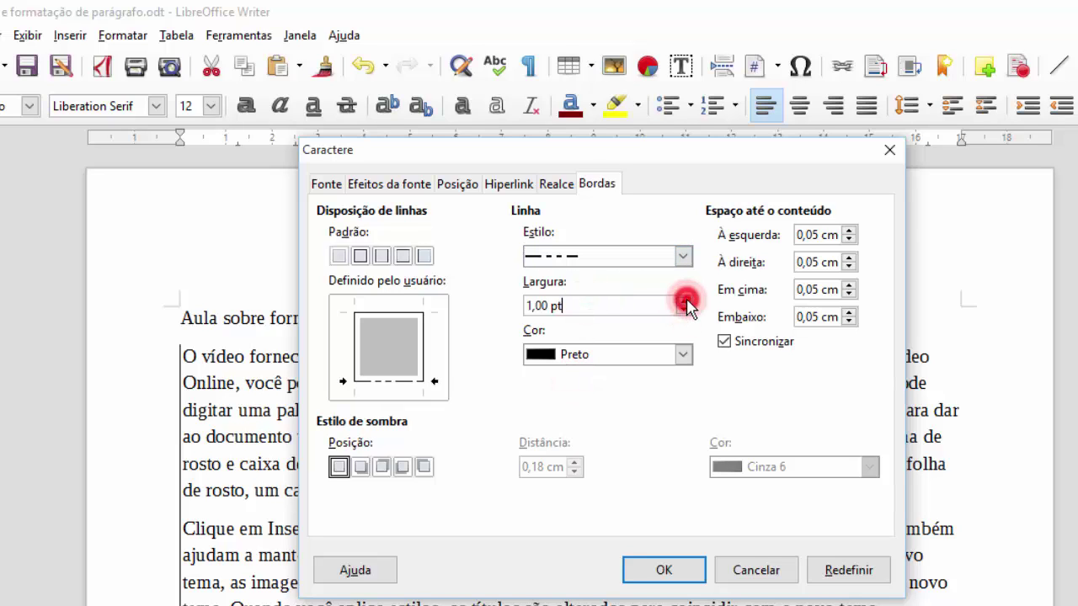
left_click(683, 300)
left_click(683, 300)
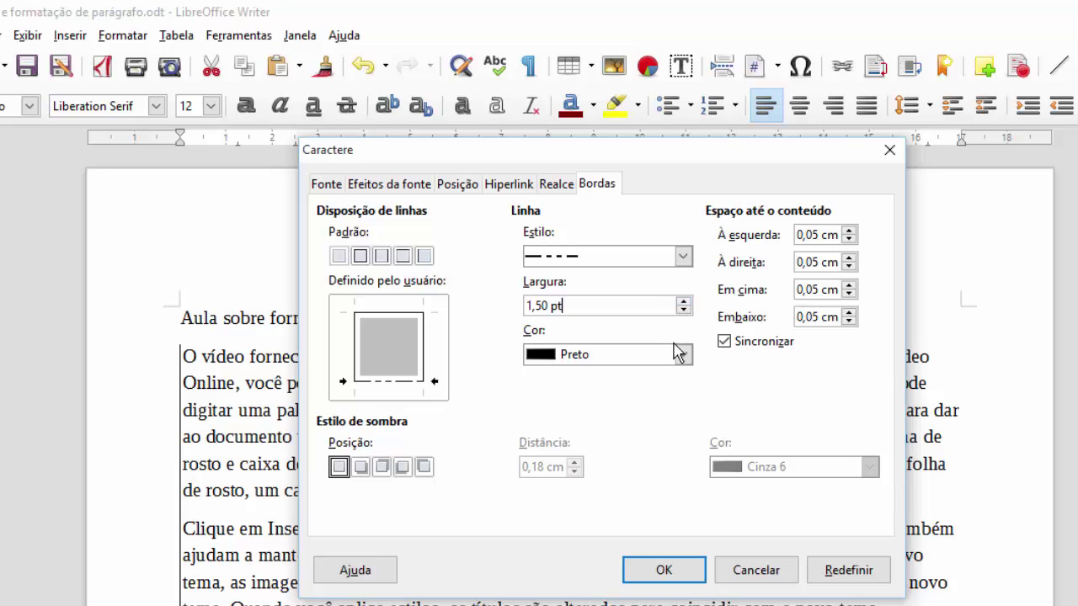
left_click(679, 354)
left_click(733, 356)
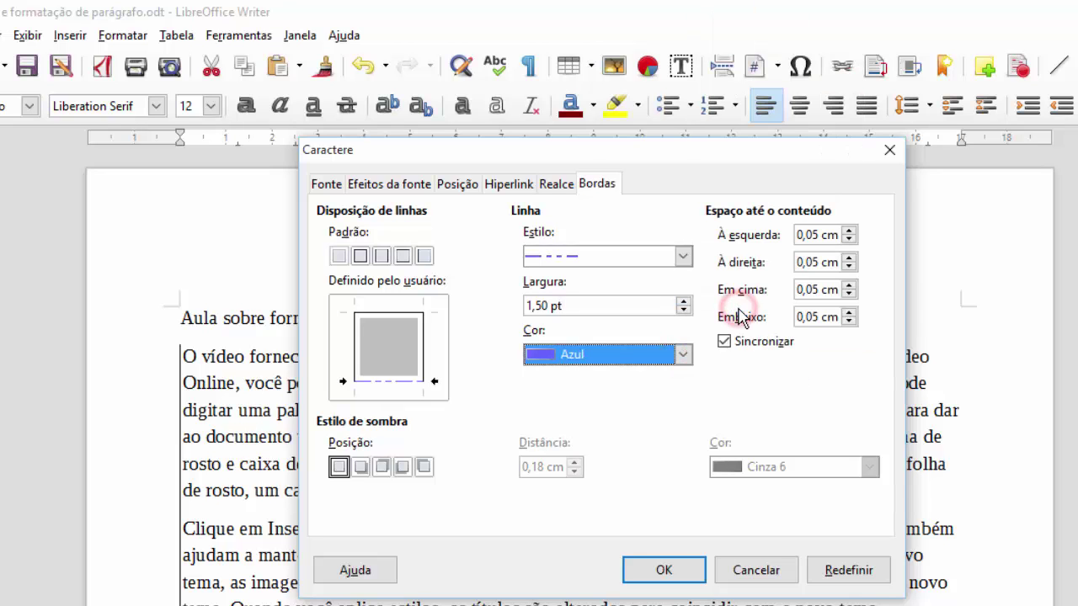
left_click(679, 571)
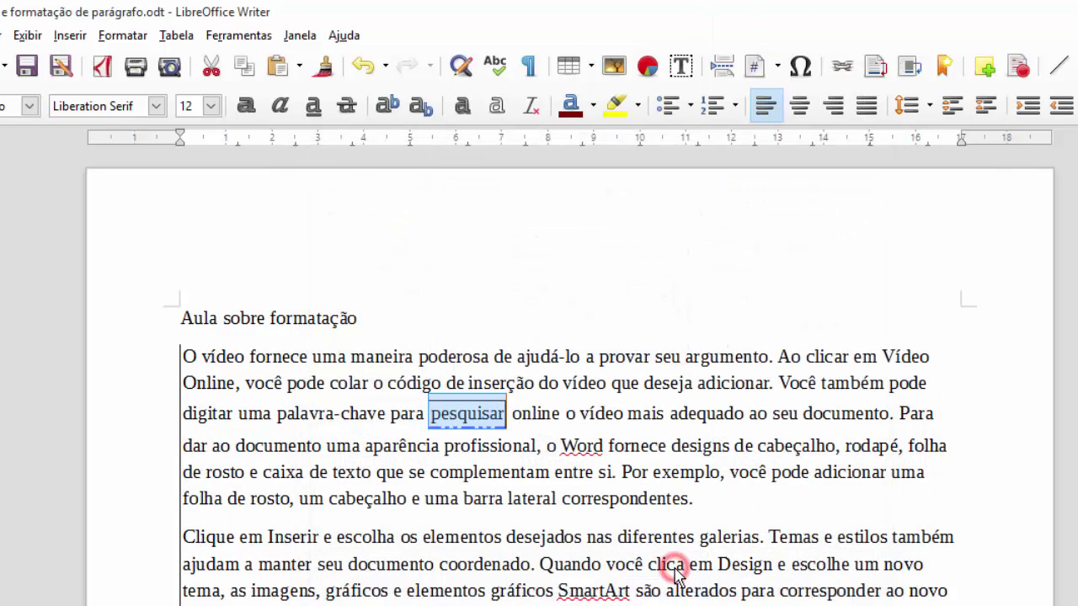
left_click(621, 473)
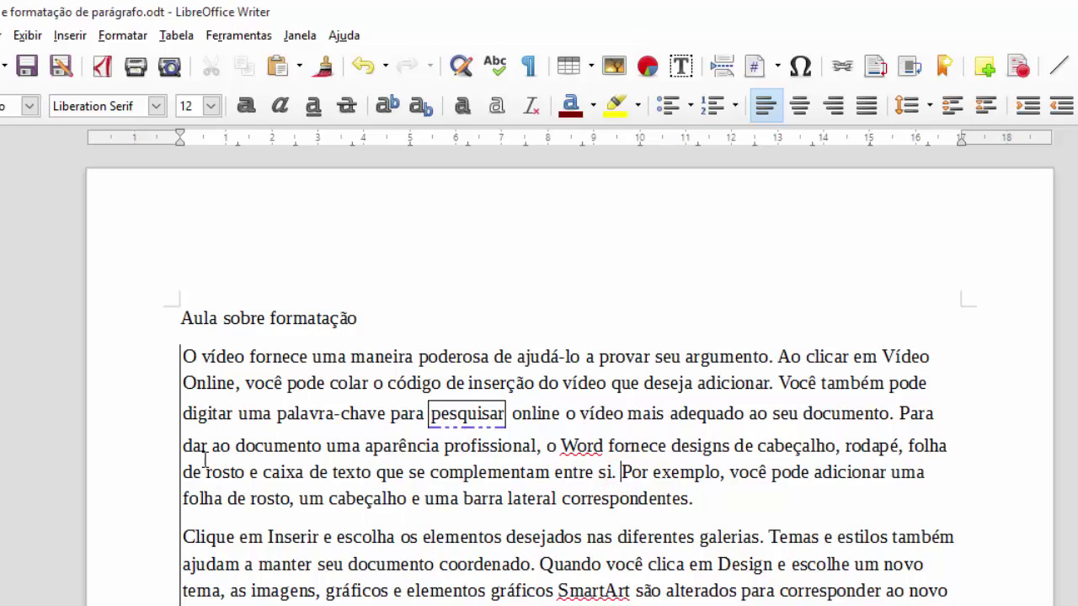
left_click_drag(182, 532, 294, 543)
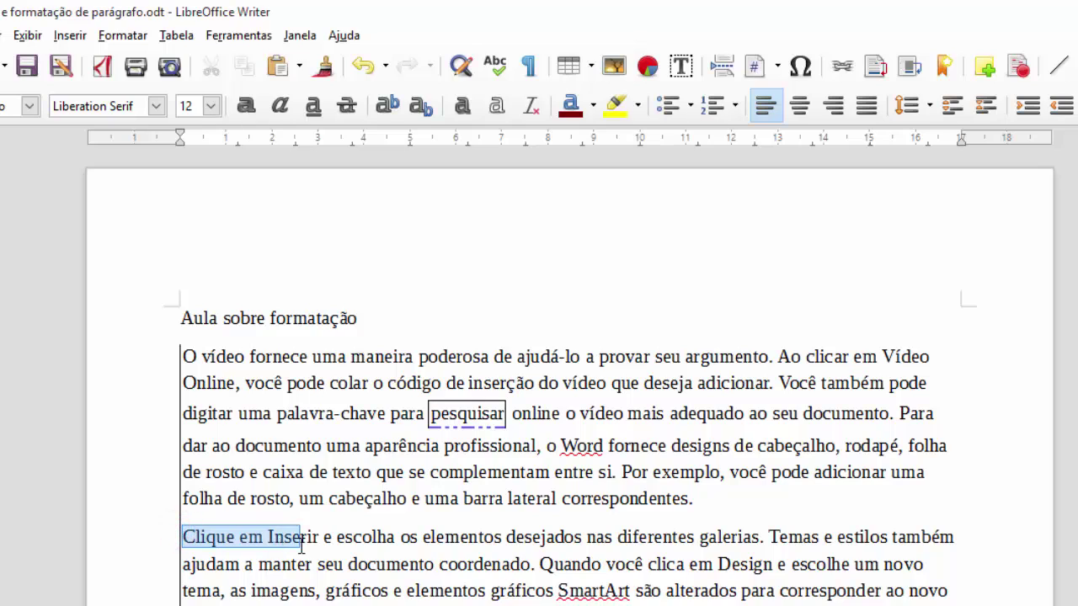
left_click(294, 543)
left_click(135, 37)
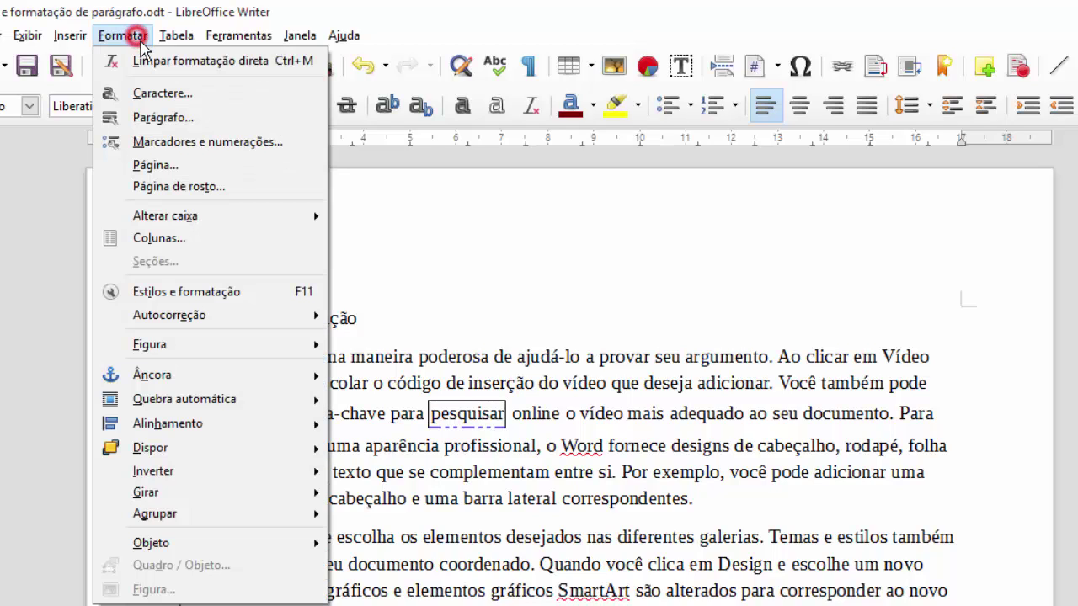
left_click(621, 414)
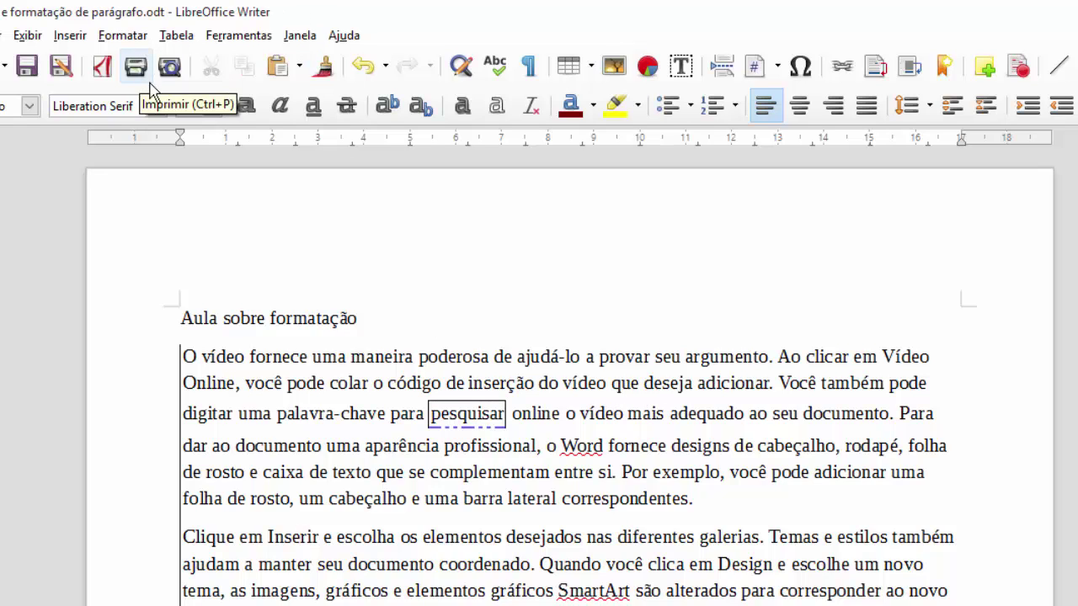
Set up a paragraph border on all four sides of the paragraph beginning "Para alterar a maneira".
scroll(452, 440, "down", 7)
left_click_drag(182, 410, 621, 545)
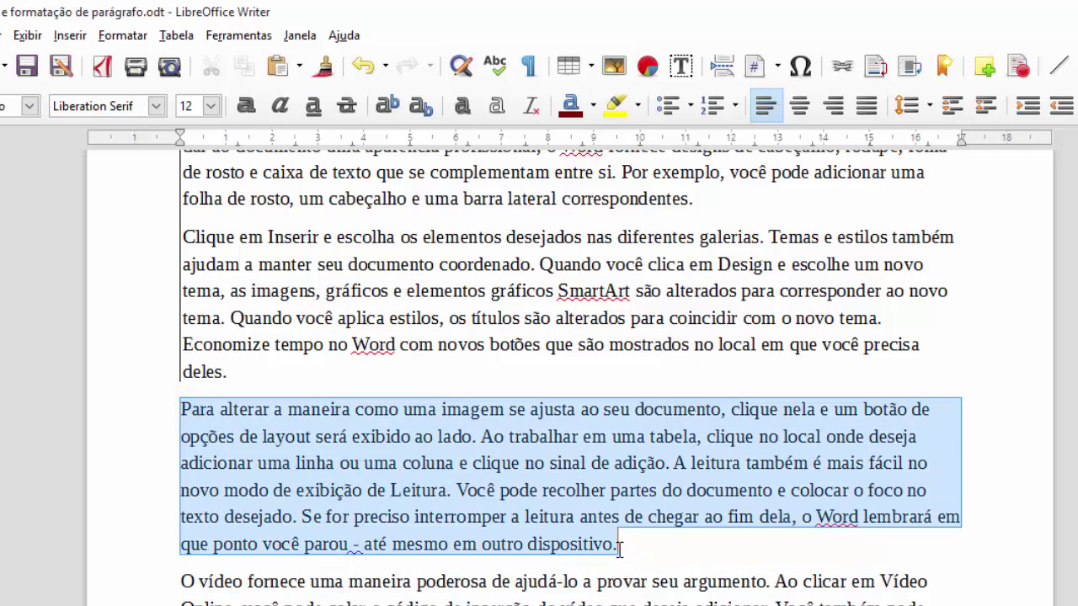
left_click(122, 35)
left_click(162, 117)
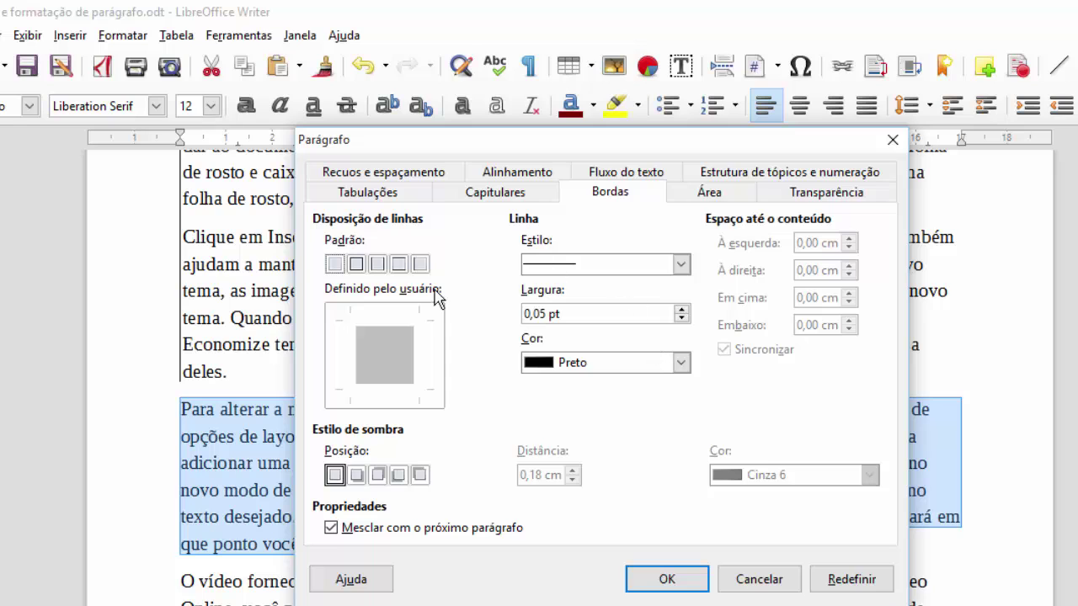
left_click(356, 263)
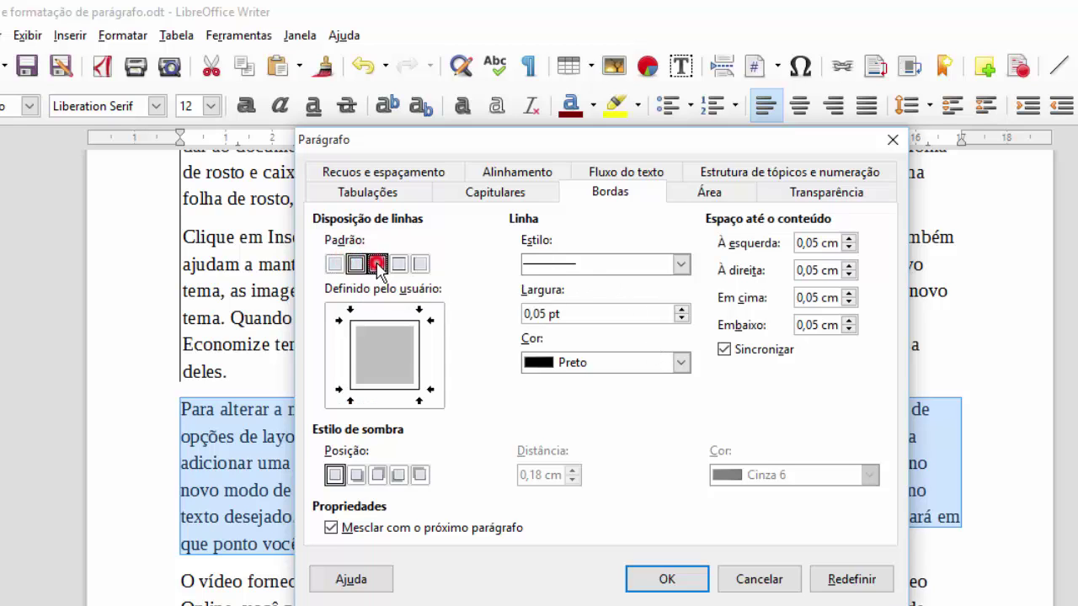
left_click(377, 265)
left_click(399, 265)
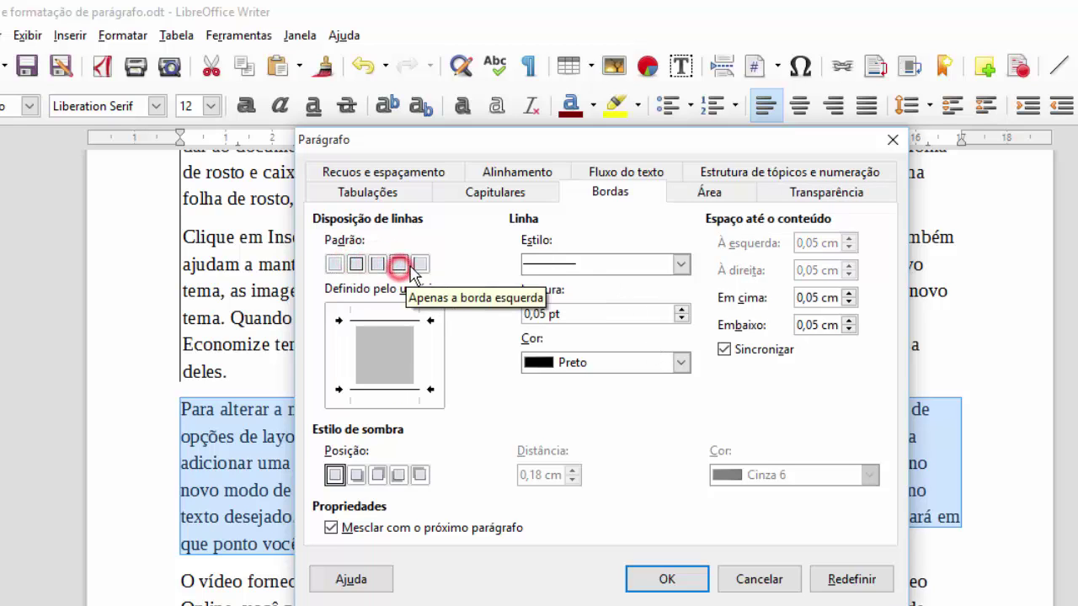
left_click(357, 263)
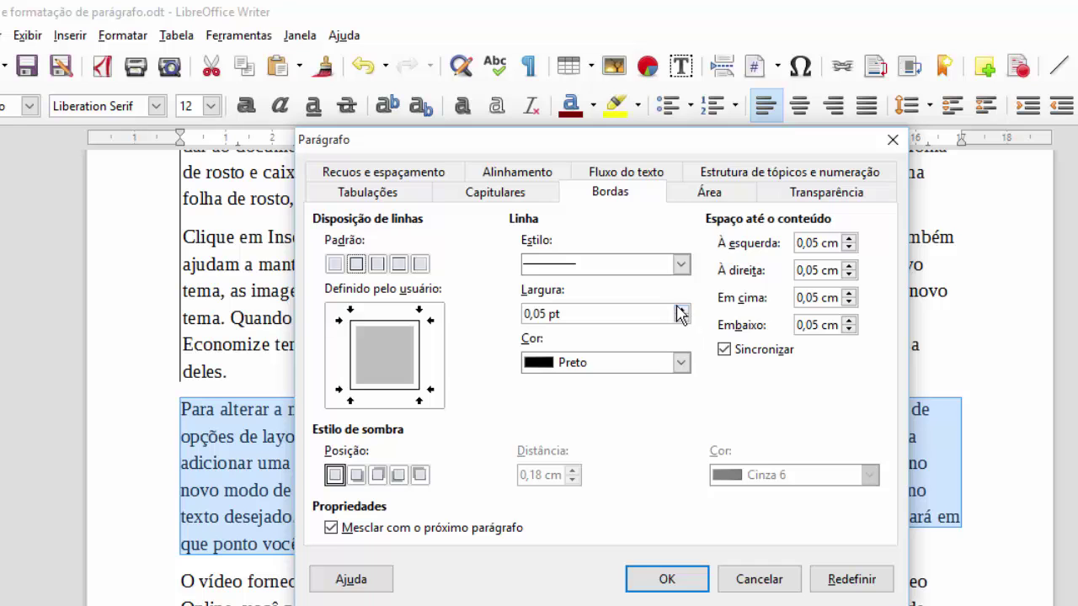
Set the box border's line width to 1,00 pt and apply the paragraph borders.
left_click(682, 309)
left_click(682, 308)
left_click(682, 308)
left_click(668, 578)
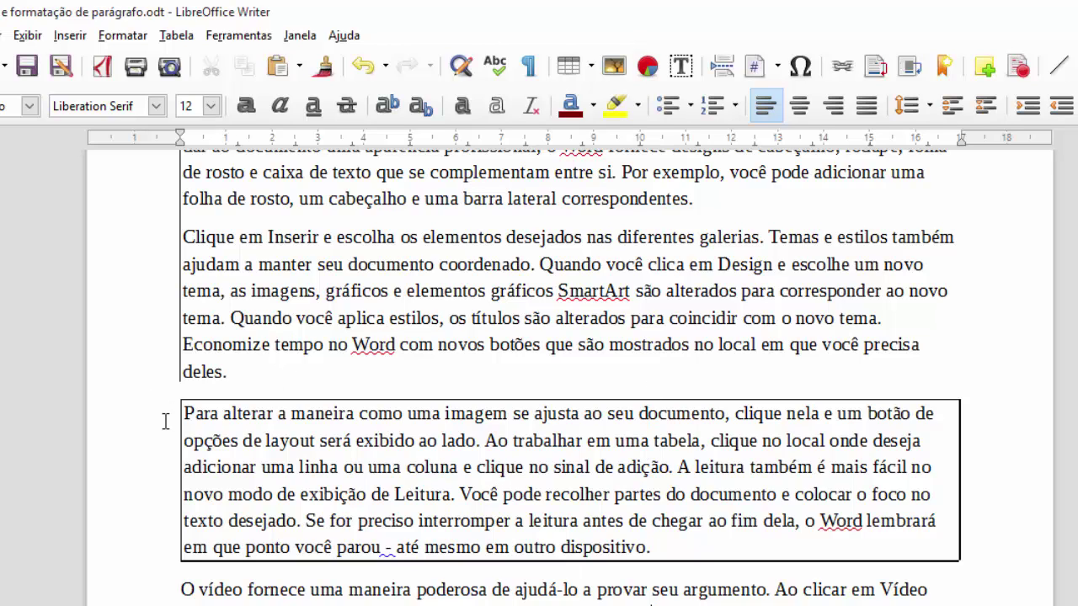
Indent the boxed paragraph to the 1 cm ruler mark on the left and about the 15,5 cm mark on the right.
left_click_drag(194, 413, 649, 548)
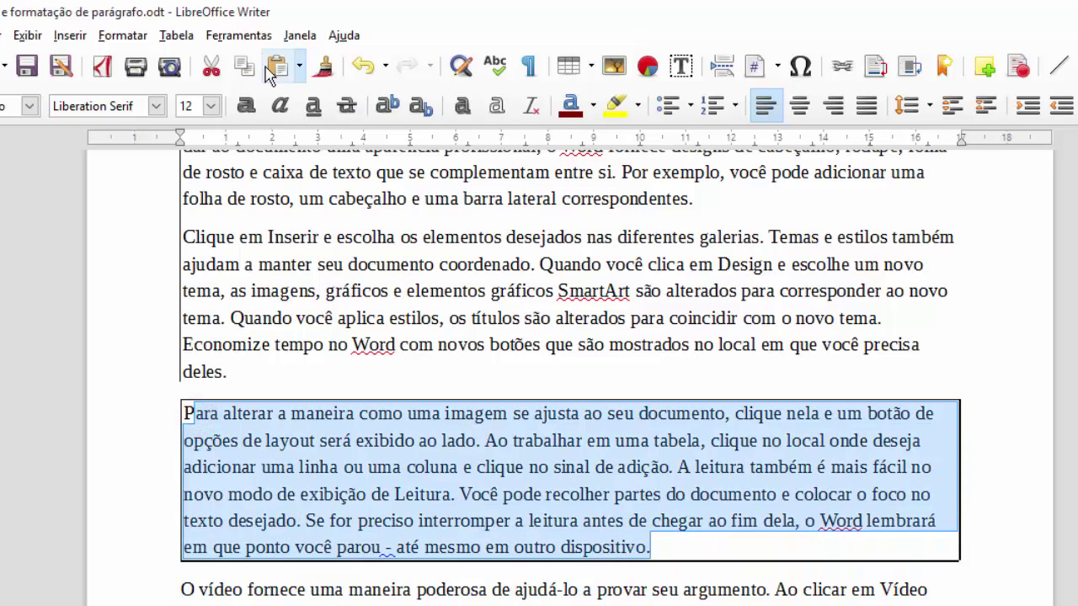
left_click_drag(180, 142, 226, 142)
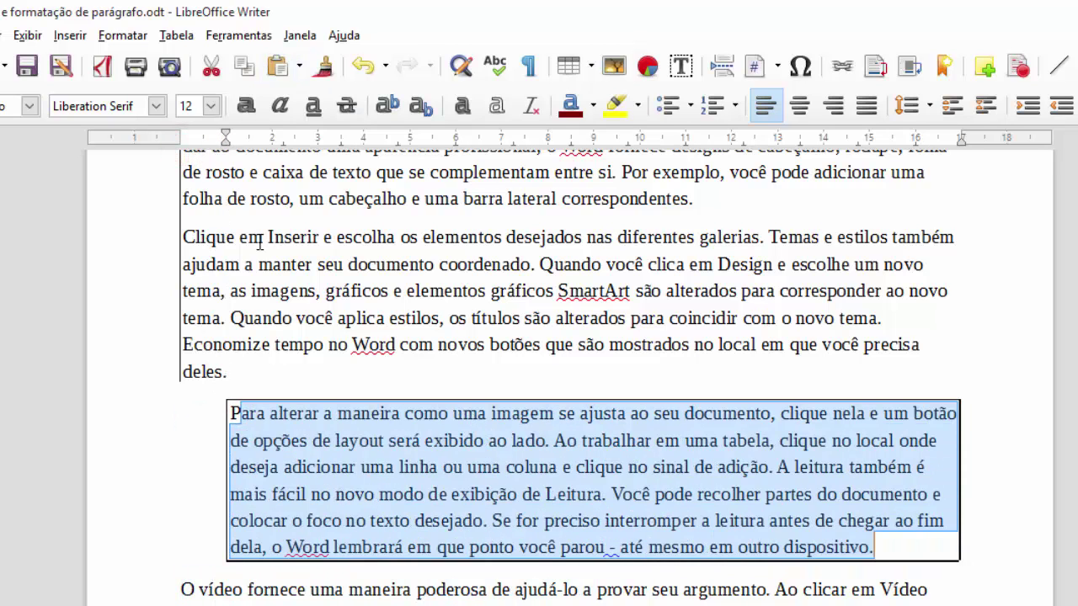
left_click(403, 495)
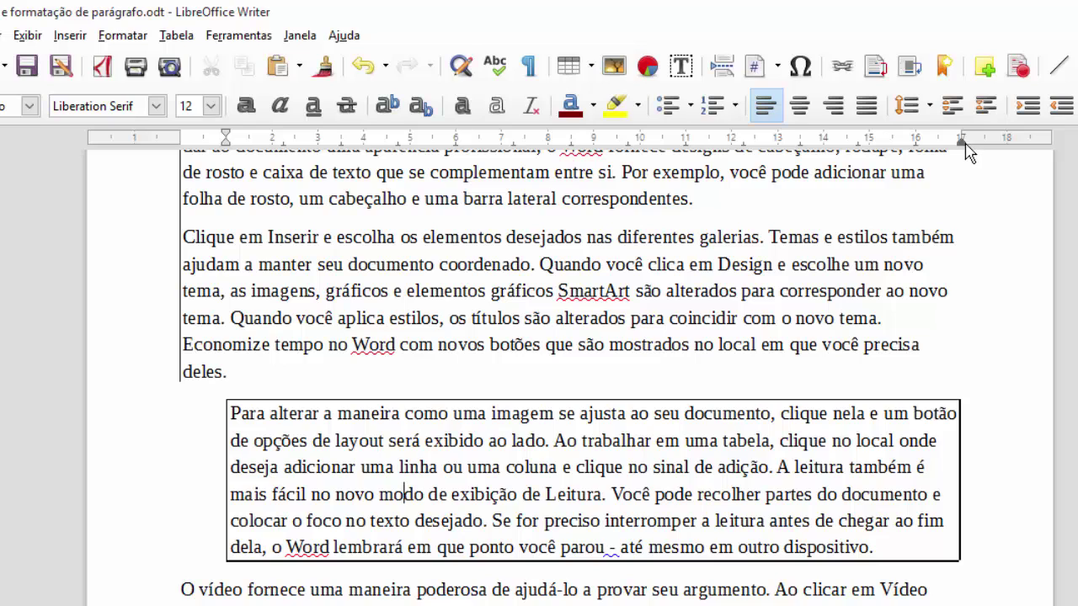
left_click_drag(960, 139, 893, 139)
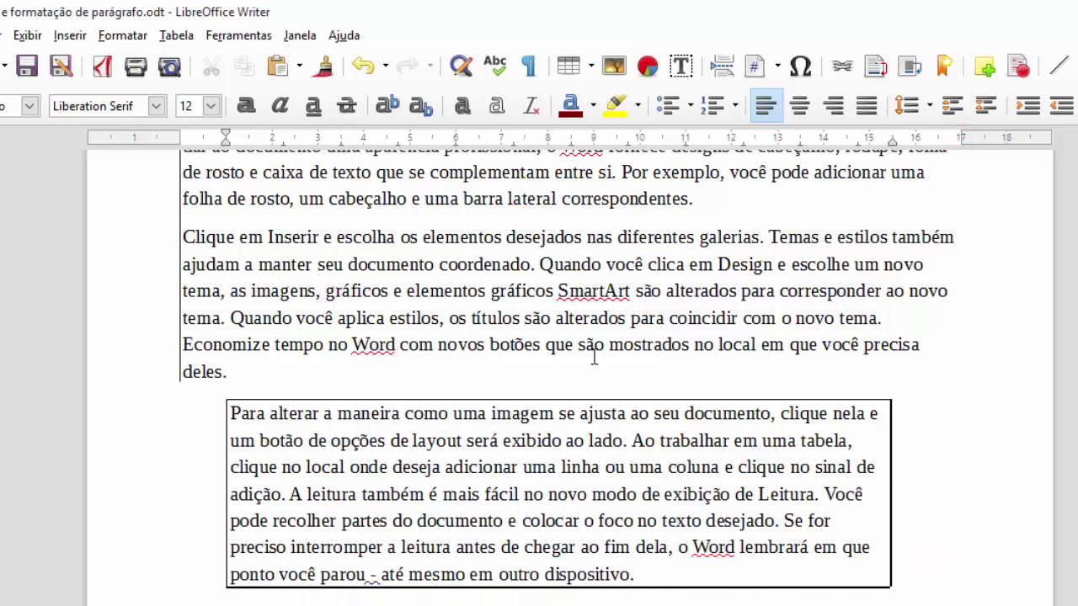
Highlight all the text of the boxed paragraph in Cinza azulado using the character formatting.
scroll(515, 497, "down", 3)
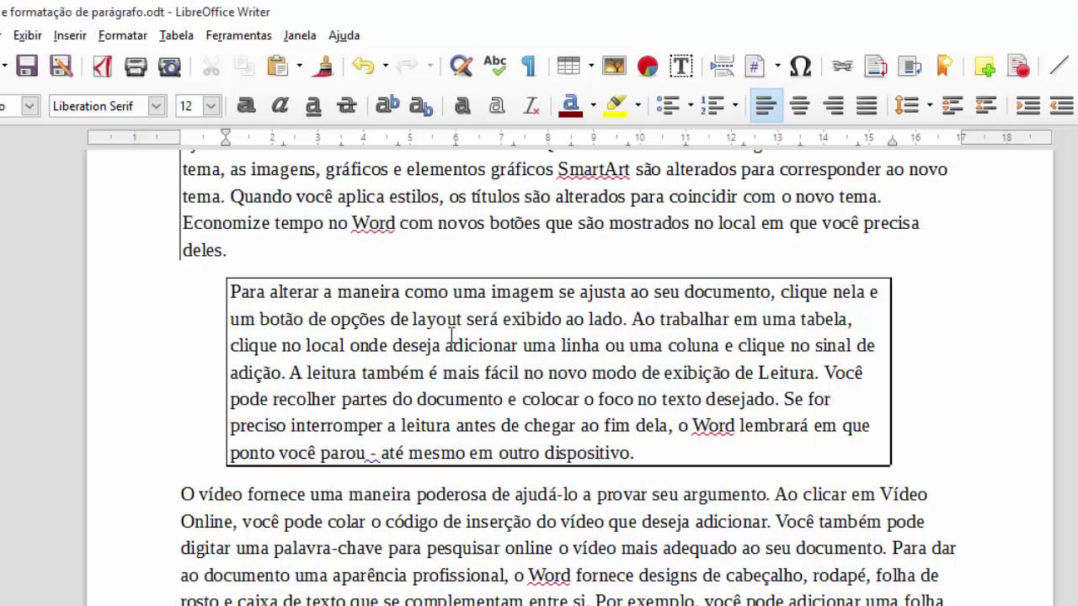
left_click(451, 335)
left_click_drag(666, 452, 229, 287)
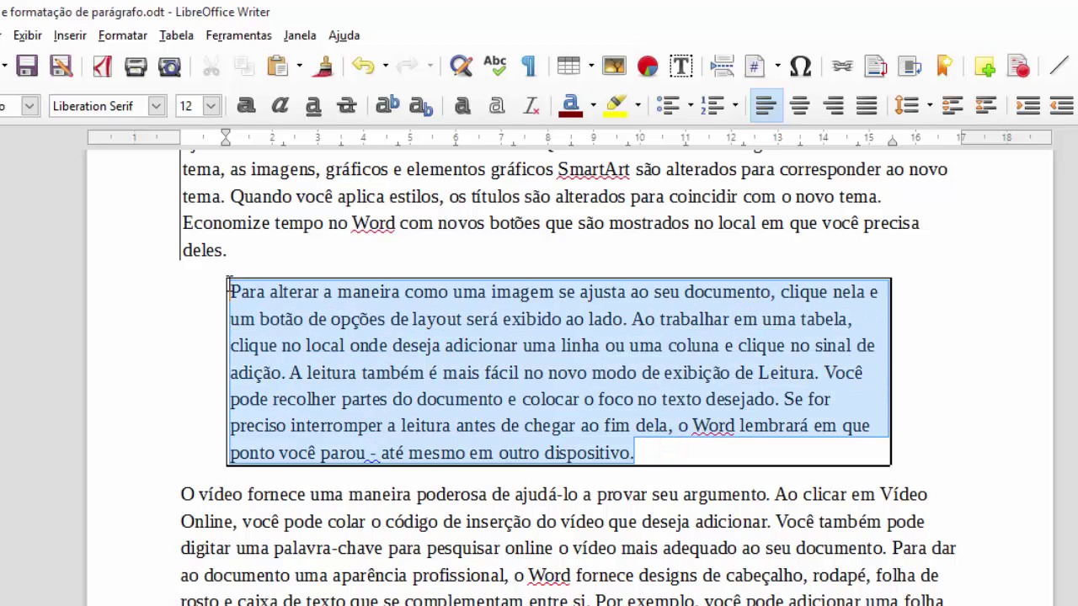
left_click(106, 35)
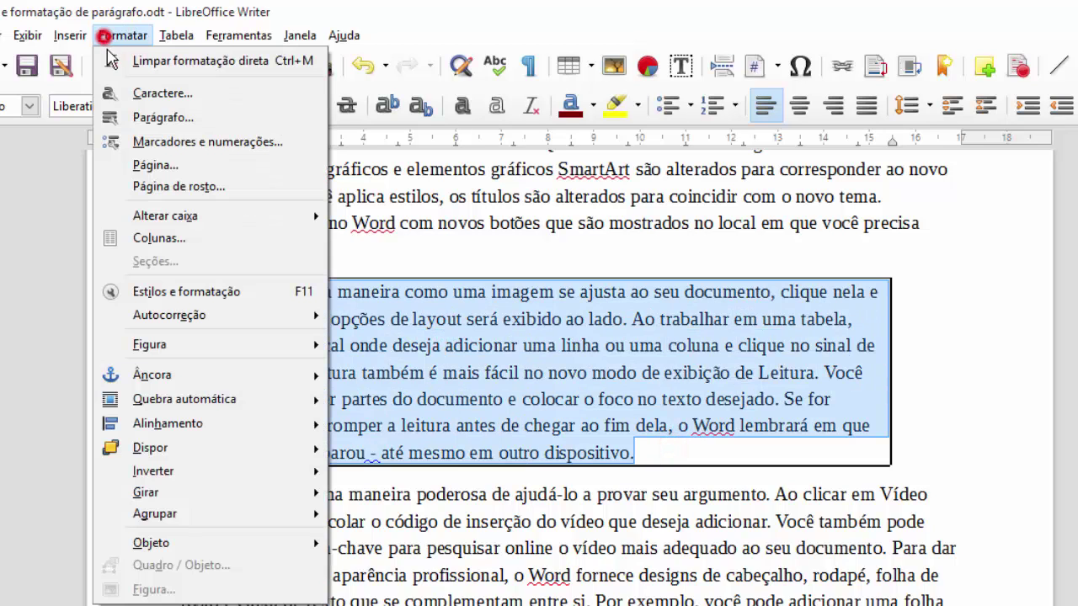
left_click(140, 115)
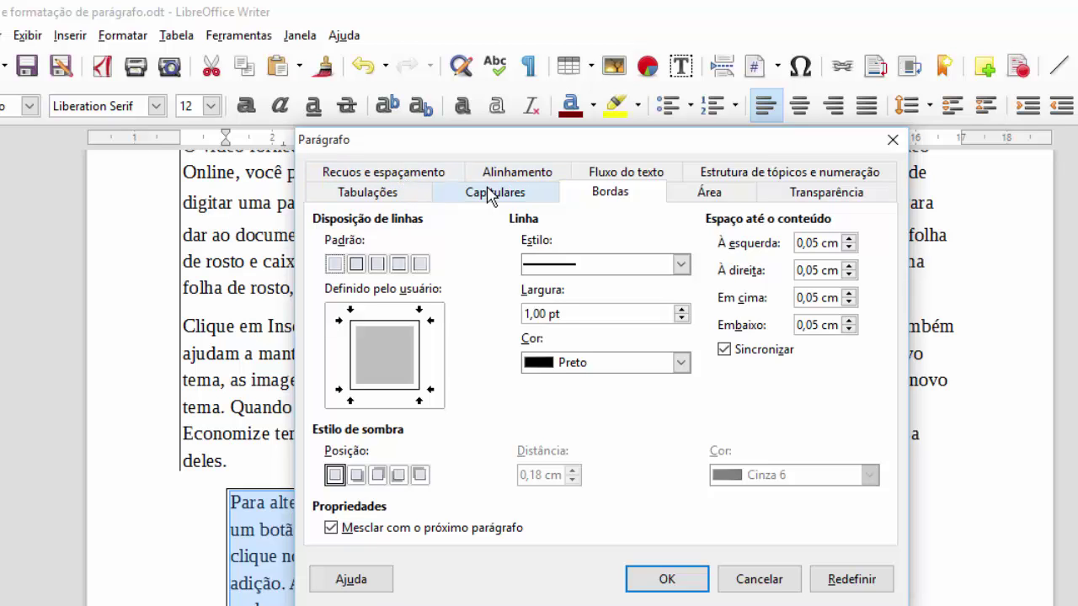
left_click(758, 580)
left_click(148, 40)
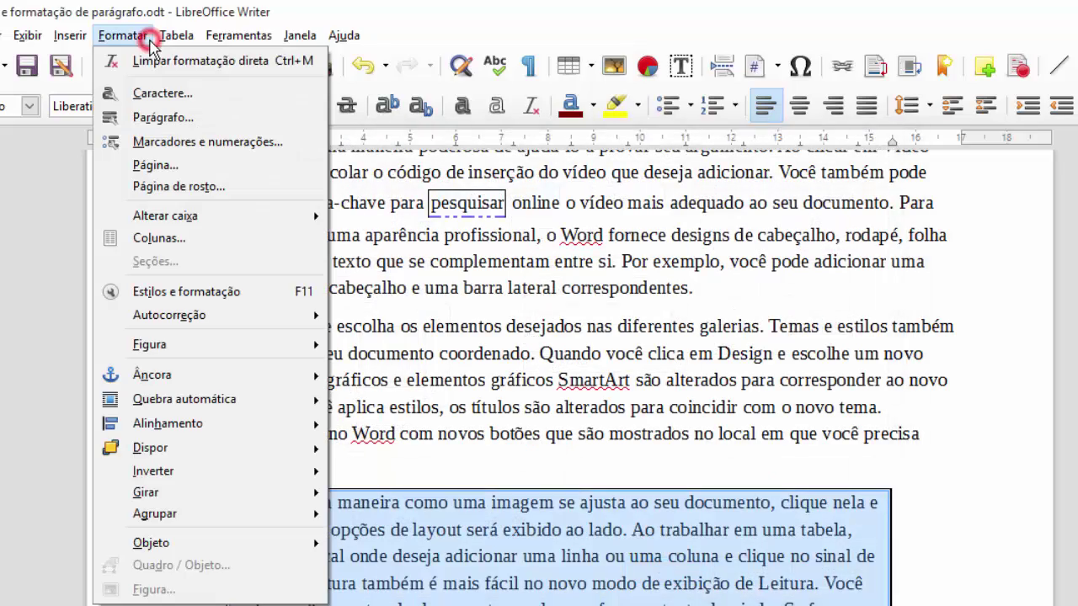
left_click(153, 98)
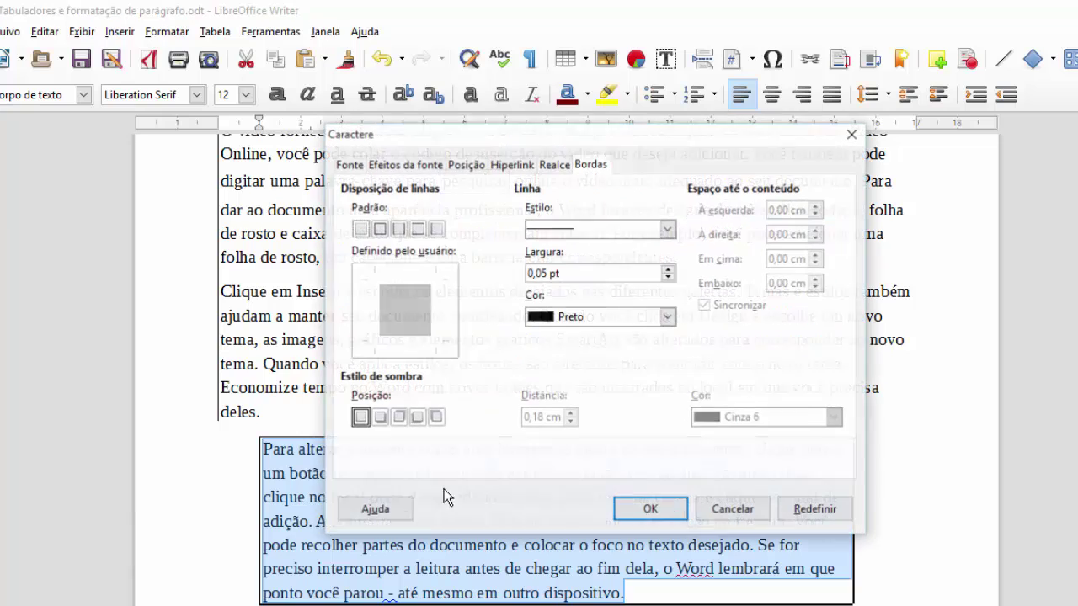
left_click(551, 164)
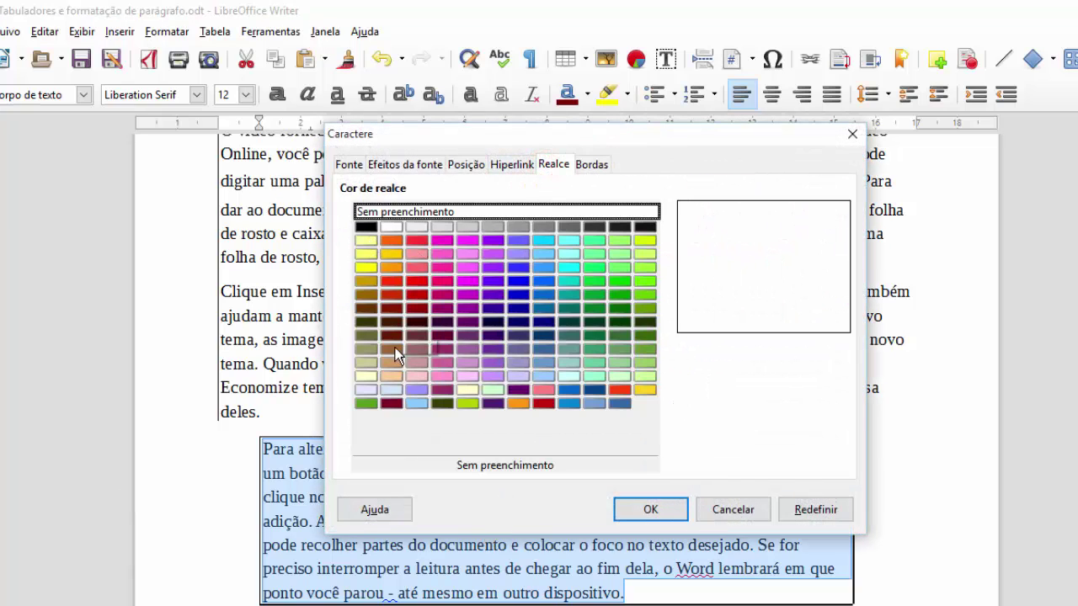
left_click(363, 388)
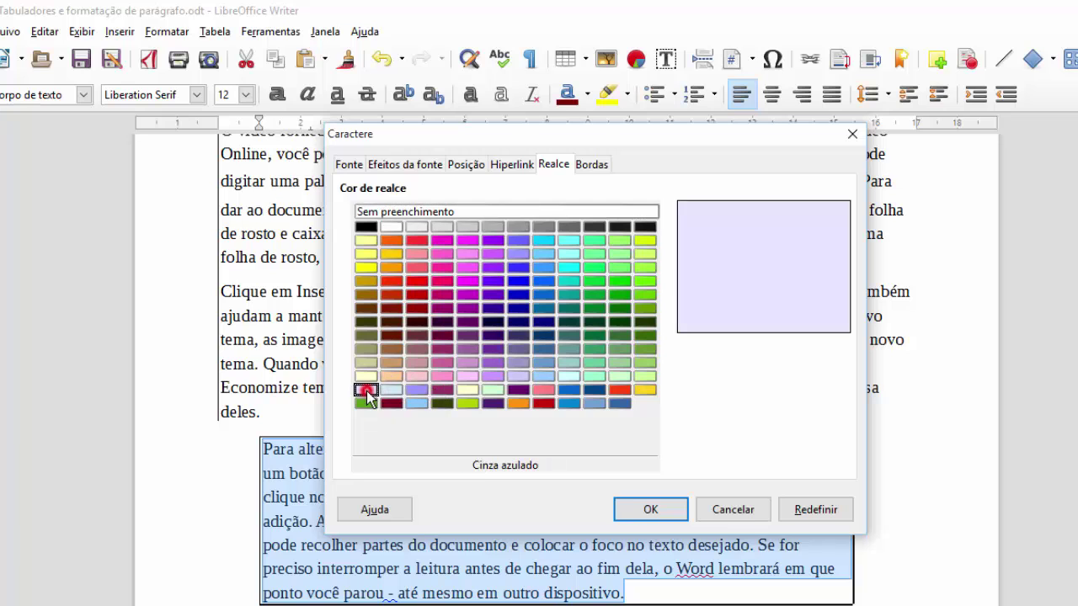
left_click(679, 508)
left_click(655, 414)
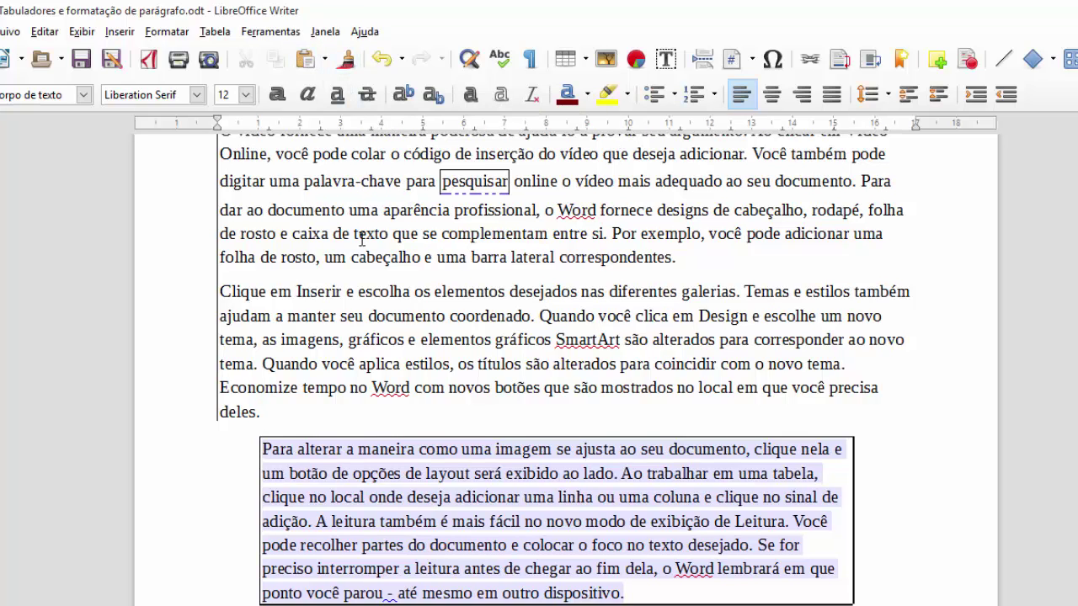
left_click(346, 257)
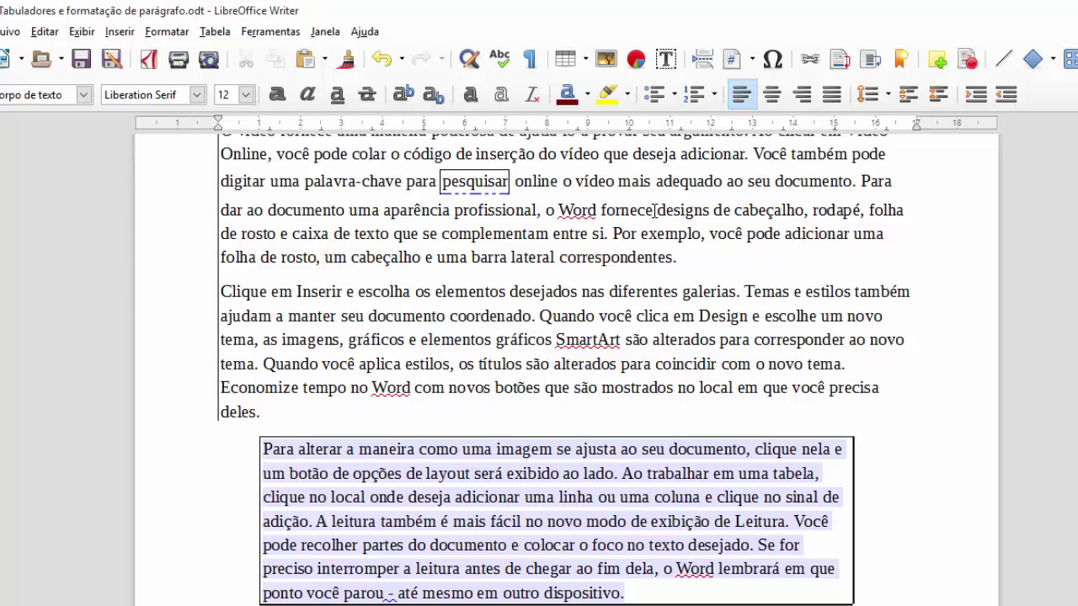
scroll(558, 309, "down", 5)
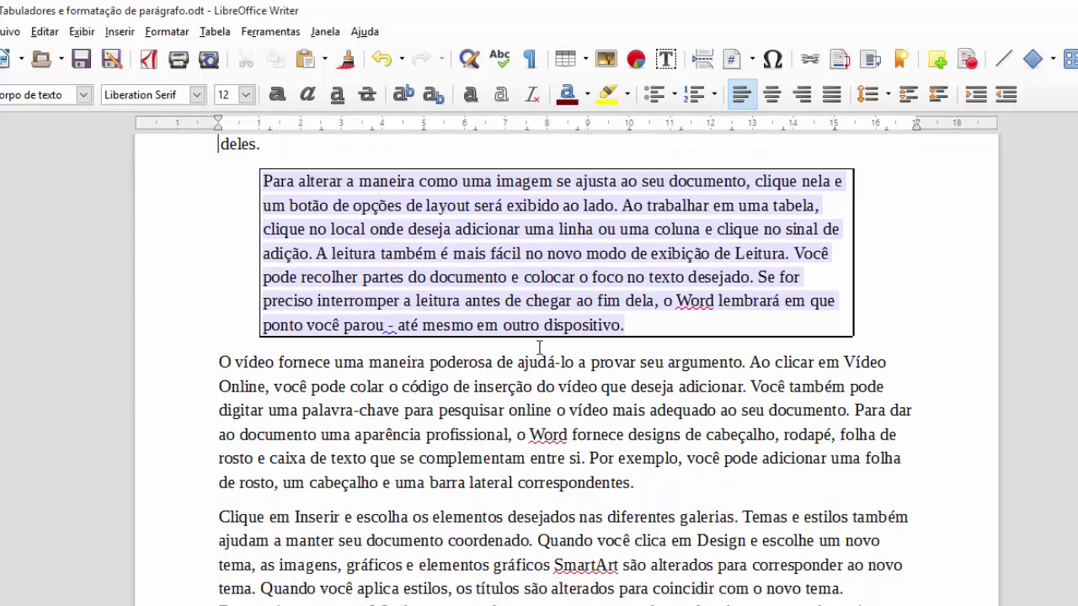
left_click(539, 347)
scroll(505, 357, "down", 1)
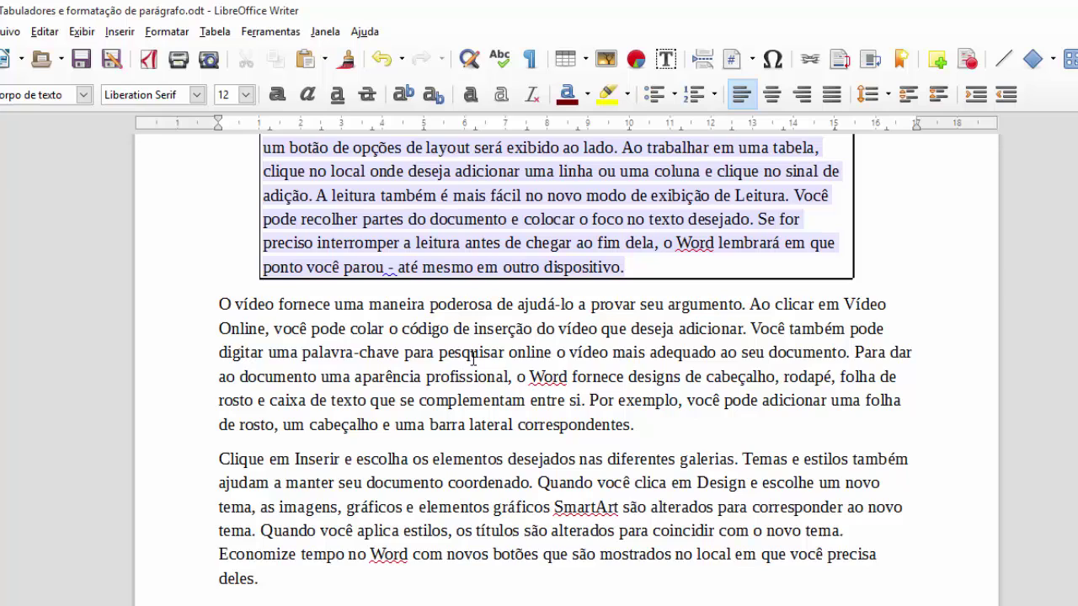
Switch to Edital Banrisul.docx in Word and highlight the topic "Bordas" in red.
key("alt+Tab")
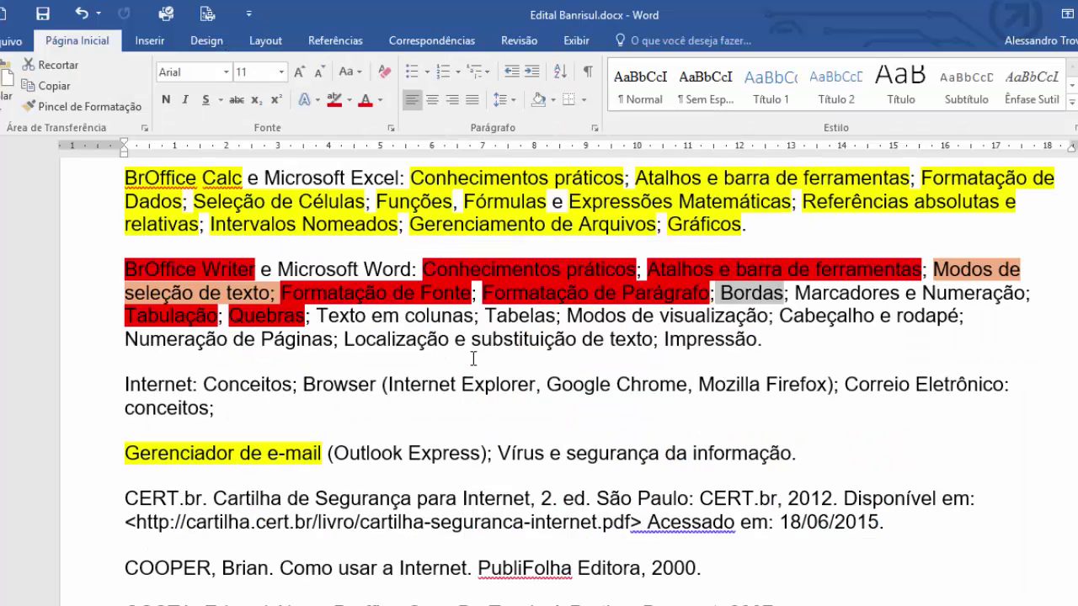
double_click(752, 292)
left_click(336, 98)
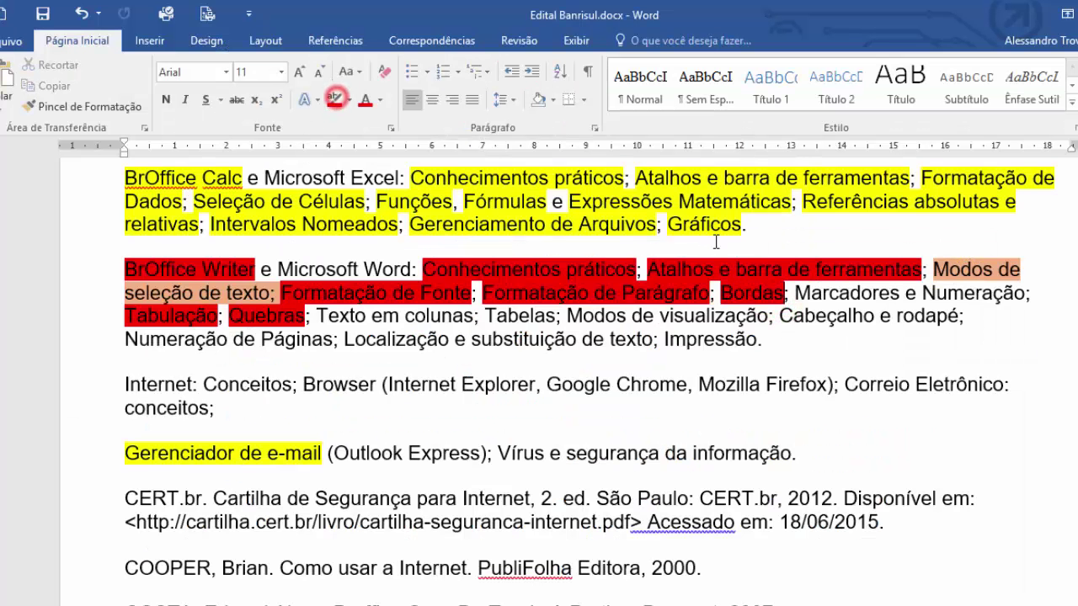
left_click(764, 288)
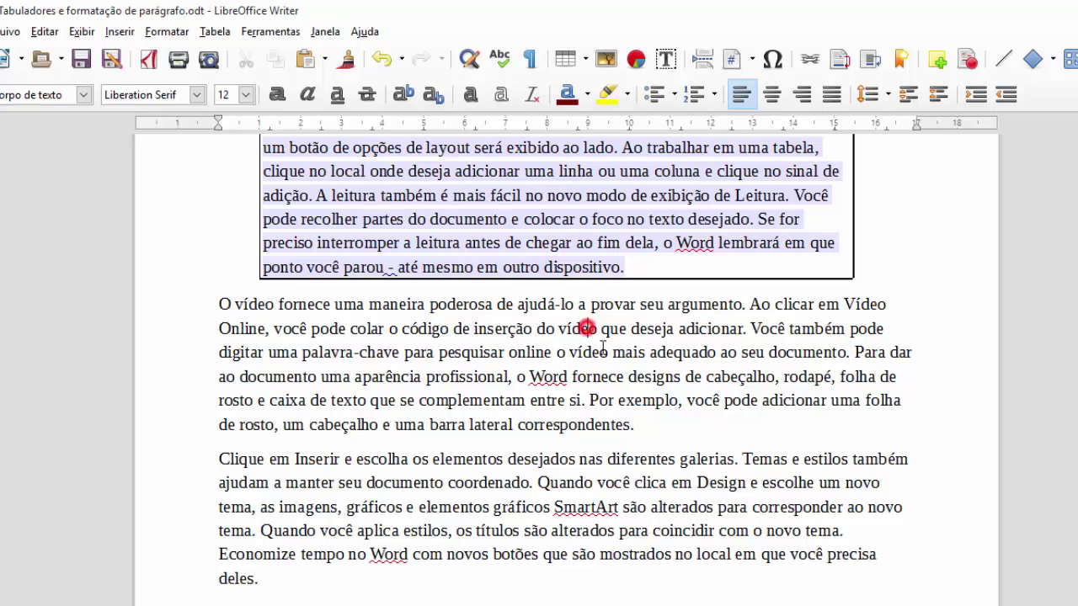
Return to the LibreOffice Writer document and insert a page break at its end.
left_click(596, 328)
scroll(602, 379, "down", 1)
key("ctrl+End")
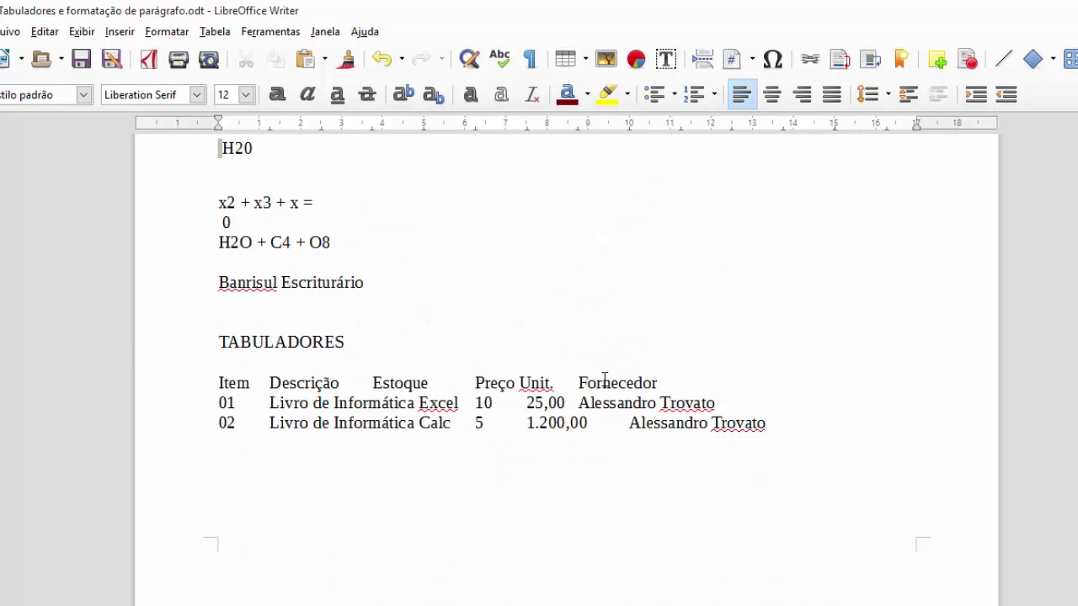
key("ctrl+Return")
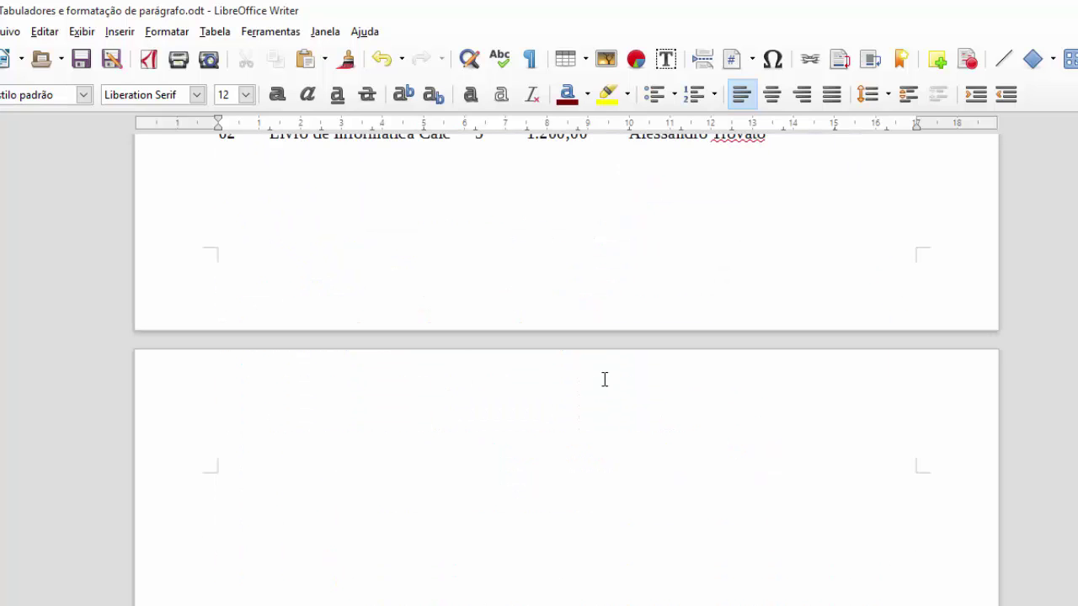
Enter "Item 1", "item 2", "item 3" and "Item 4" on separate lines of the new page.
type("Item 1 item ")
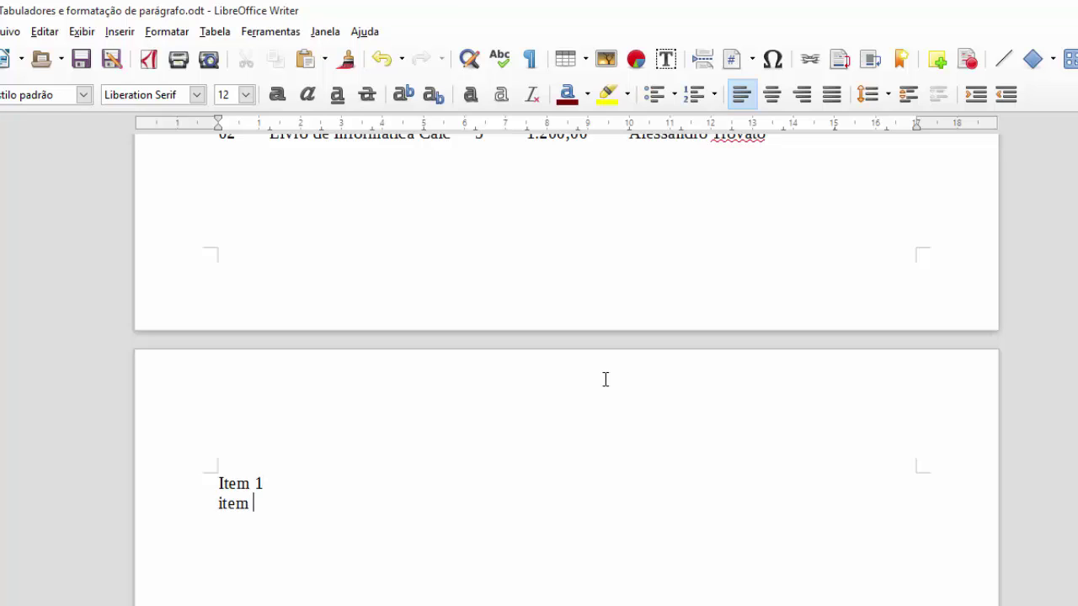
type("2 item 3")
key("Return")
type("Item 4")
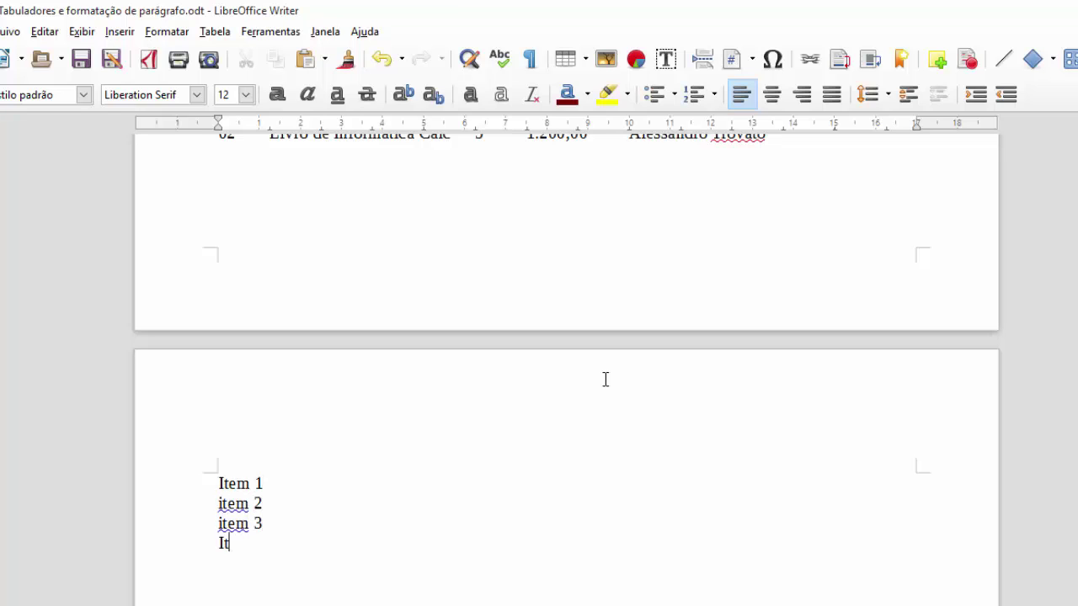
key("Return")
Turn the four item lines into a bulleted list.
scroll(377, 486, "down", 3)
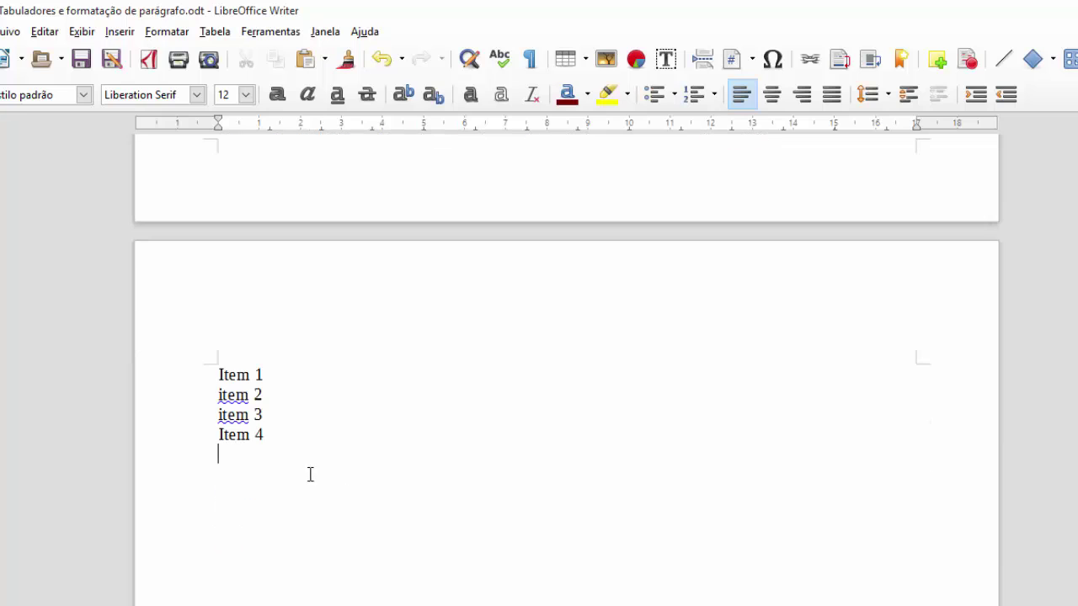
left_click_drag(275, 443, 211, 378)
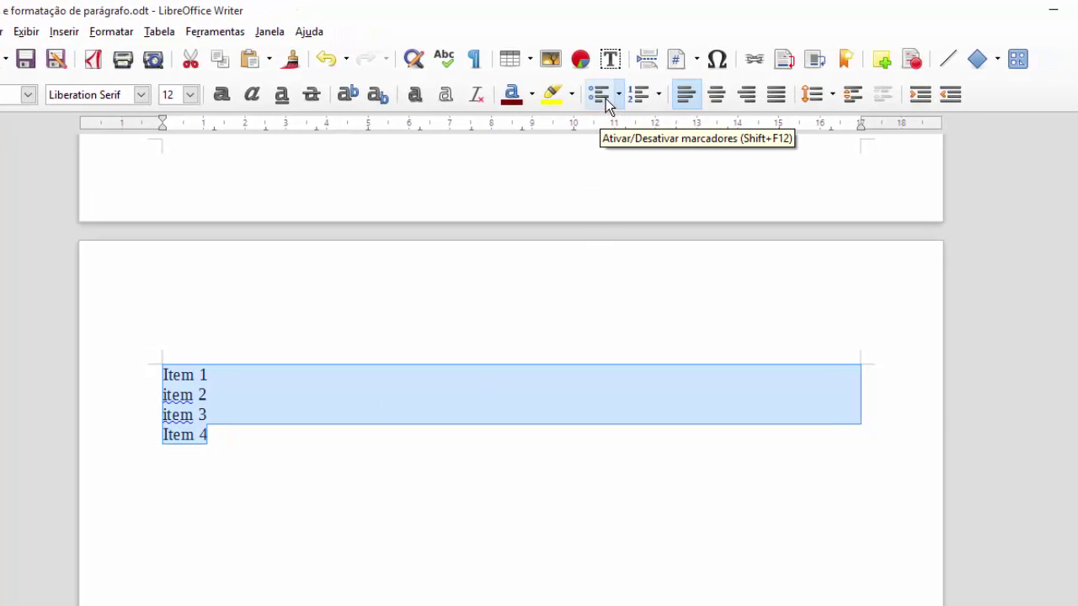
left_click(600, 100)
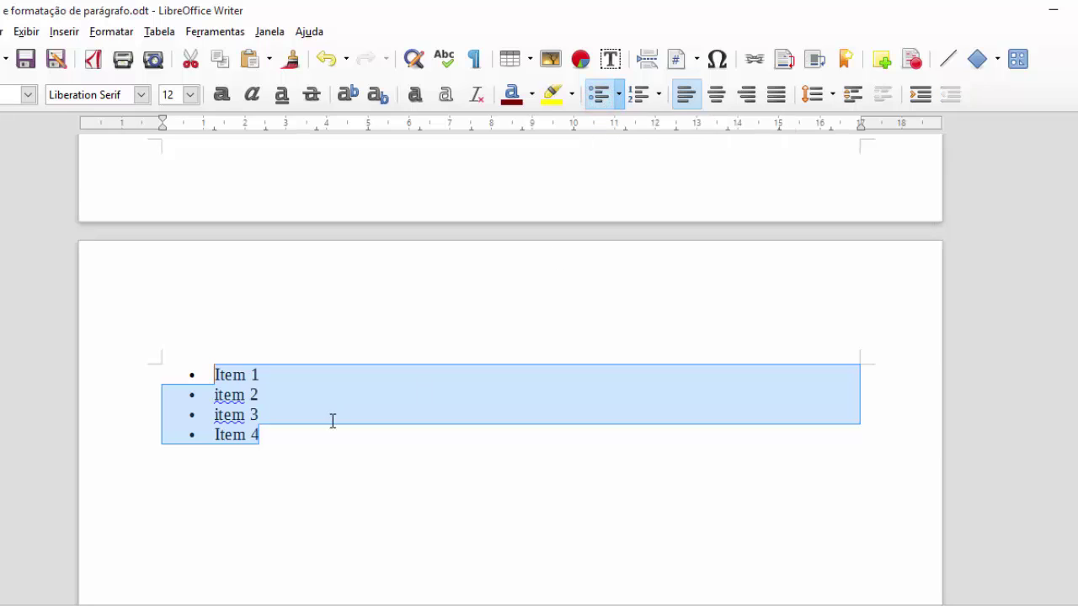
Add the second-level sub-item "Item 2.1" beneath item 2 in the bulleted list.
left_click(208, 370)
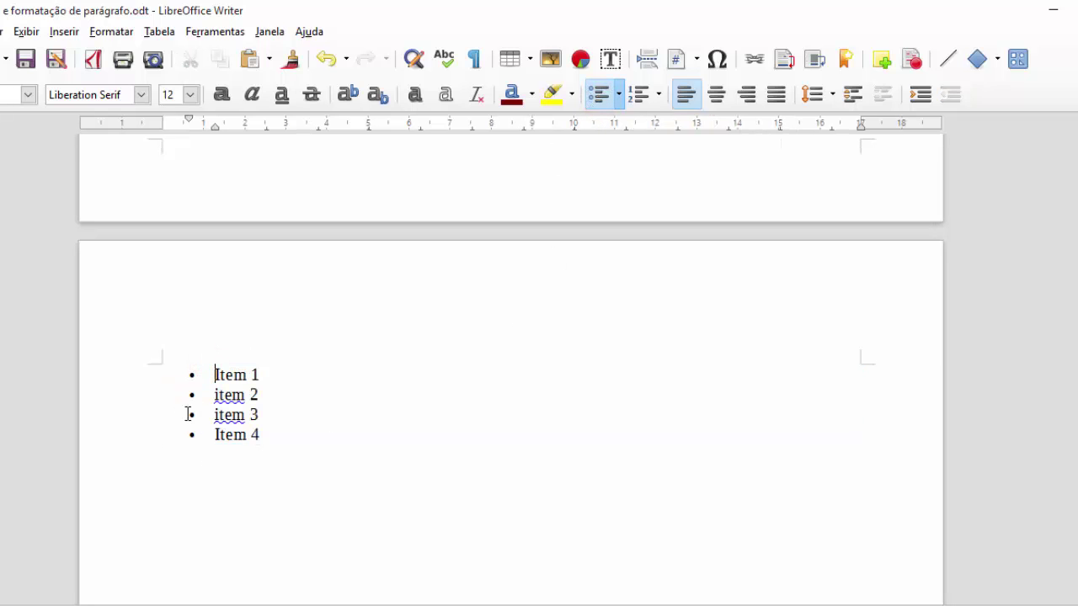
left_click(266, 376)
left_click(297, 398)
key("Return")
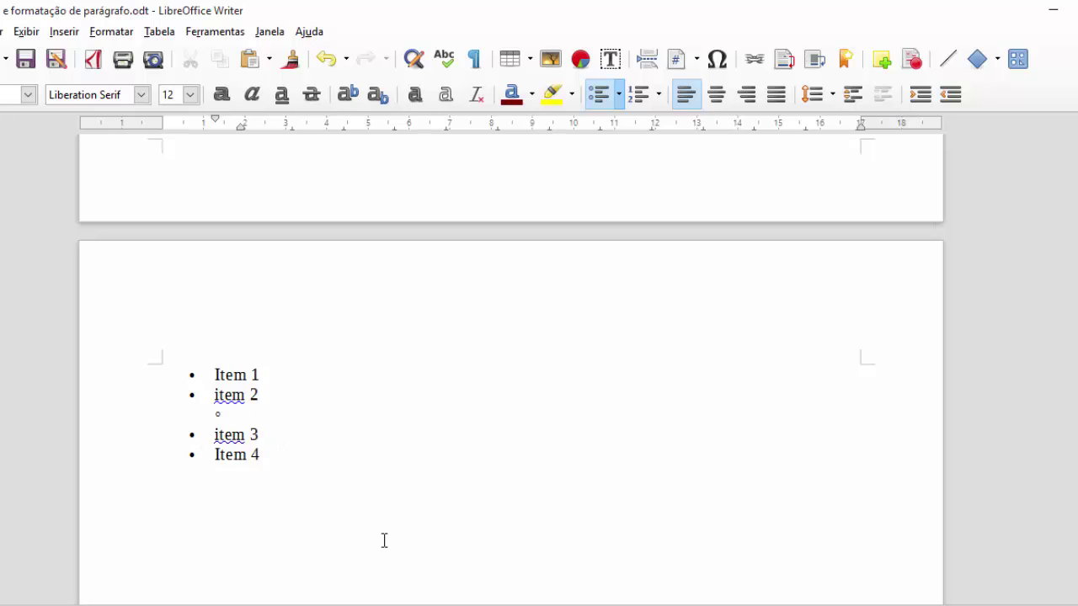
type("em 2.1")
Enter "Item 1", "item 2", "Item 3" and "Item 4" as plain lines a little below the bulleted list.
key("Return")
type("Item 1 i")
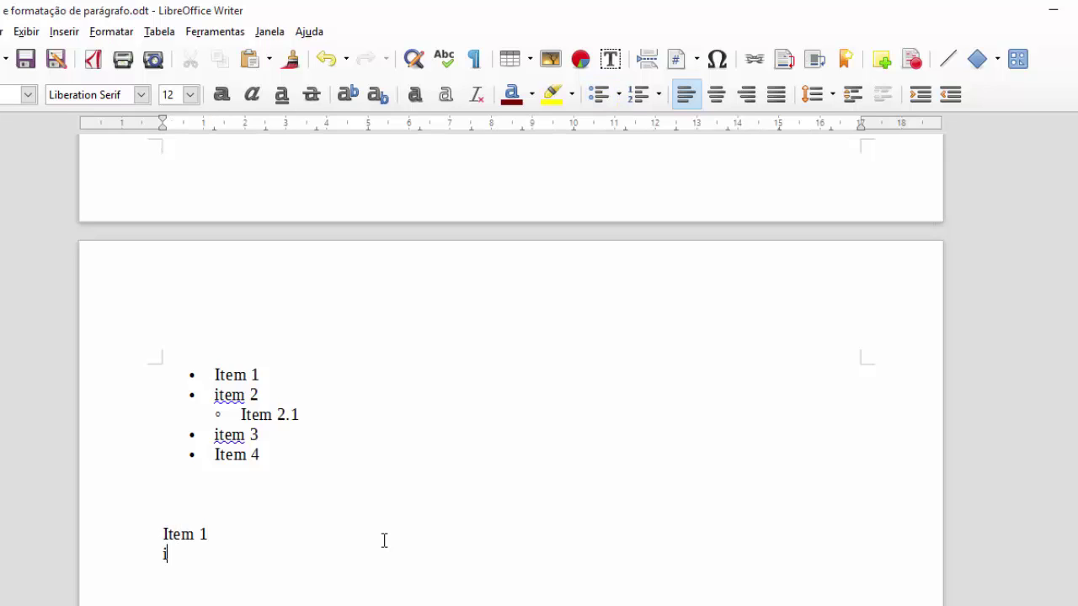
type("tem 2")
key("Return")
type("Item 3 ")
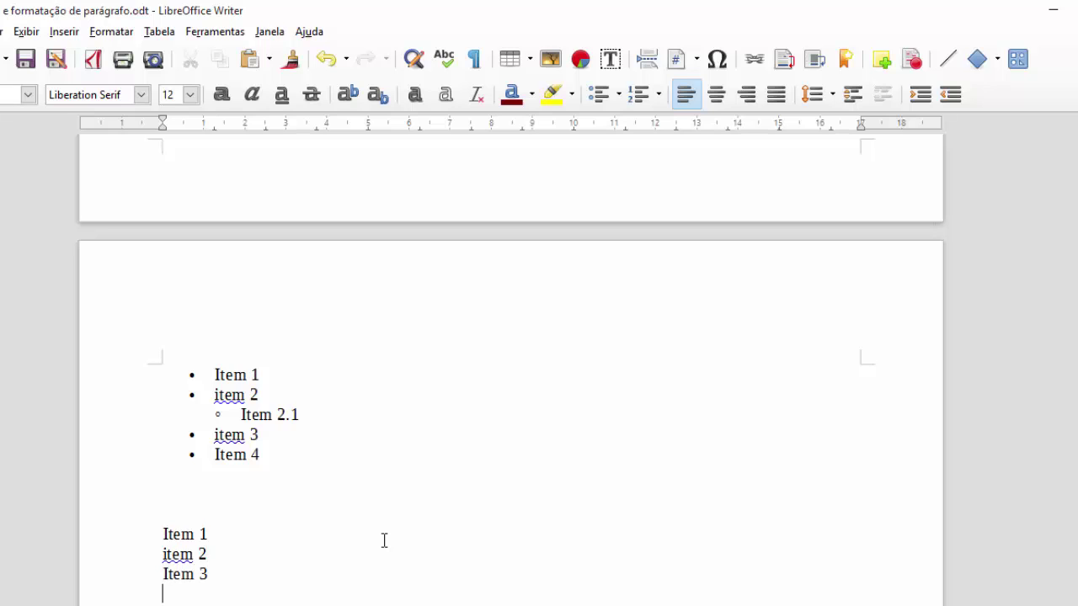
type("Item 4")
Select the four plain item lines and open the additional bullet settings for them.
left_click_drag(108, 532, 247, 586)
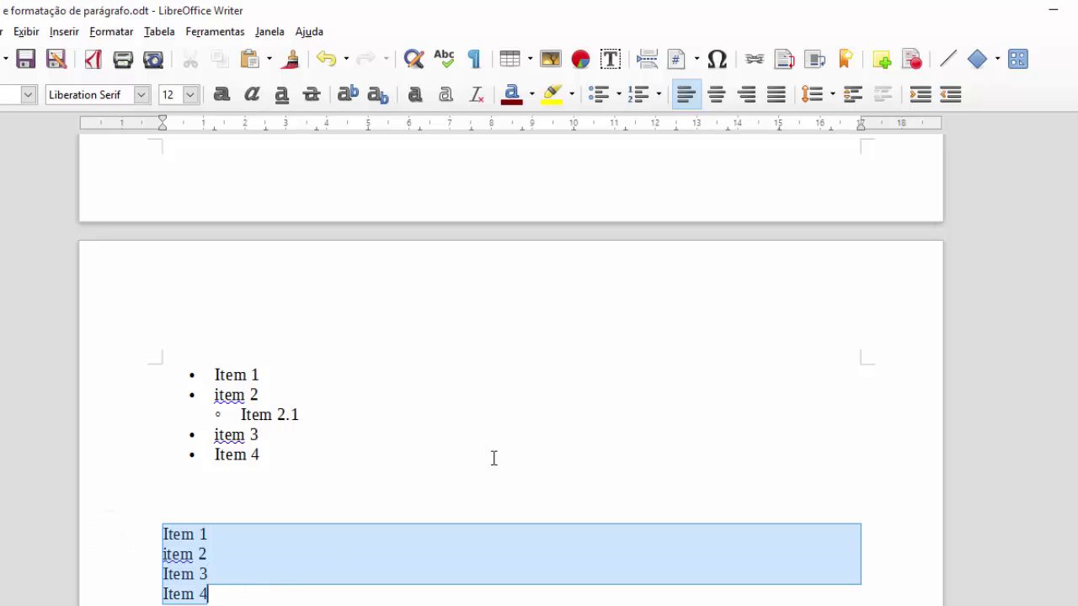
left_click(618, 94)
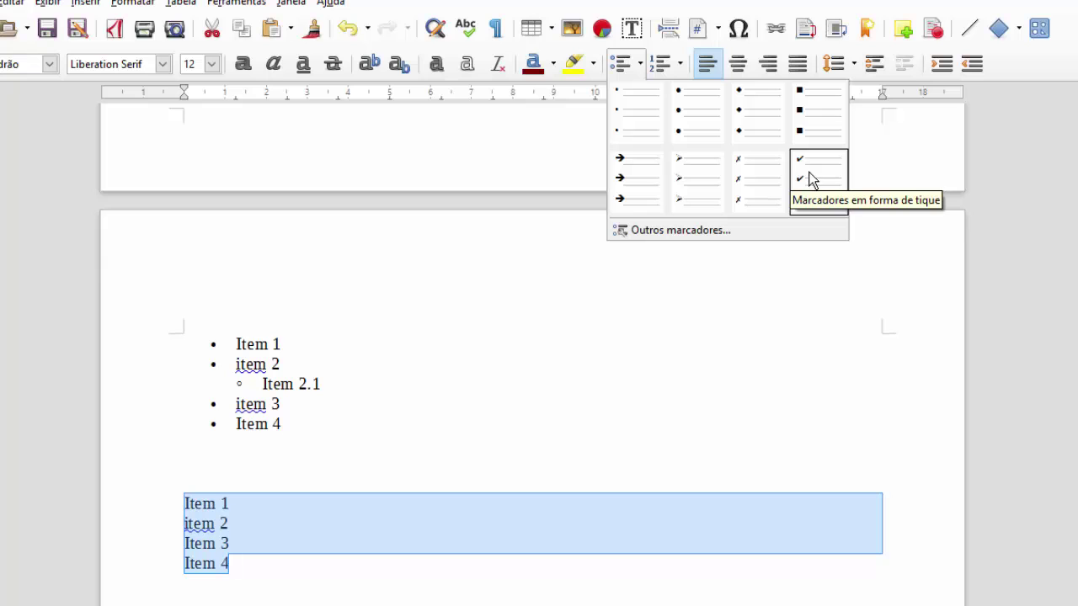
left_click(698, 229)
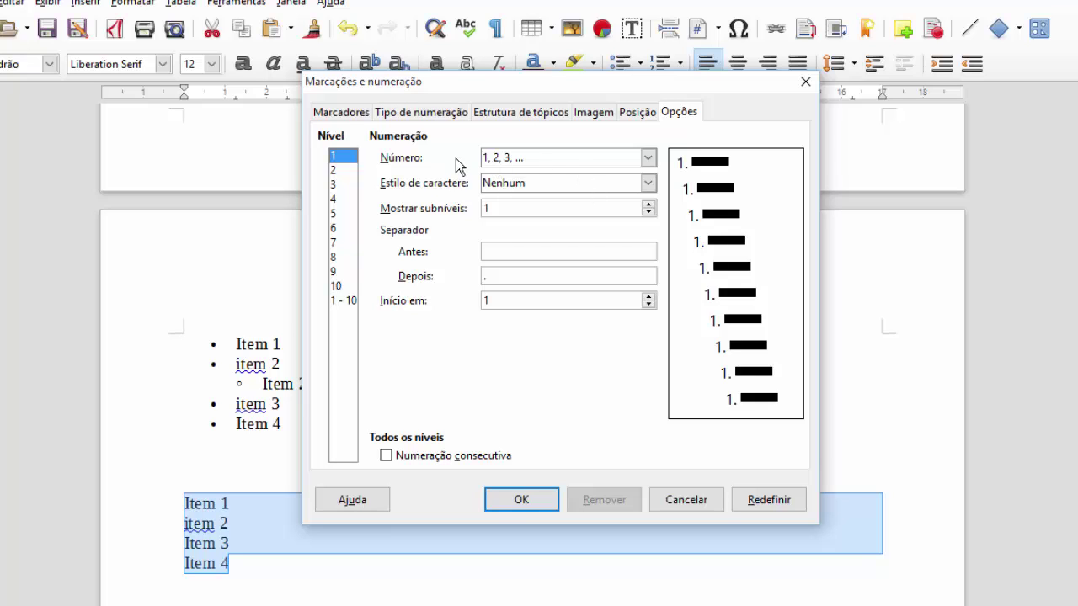
left_click(554, 158)
left_click(554, 158)
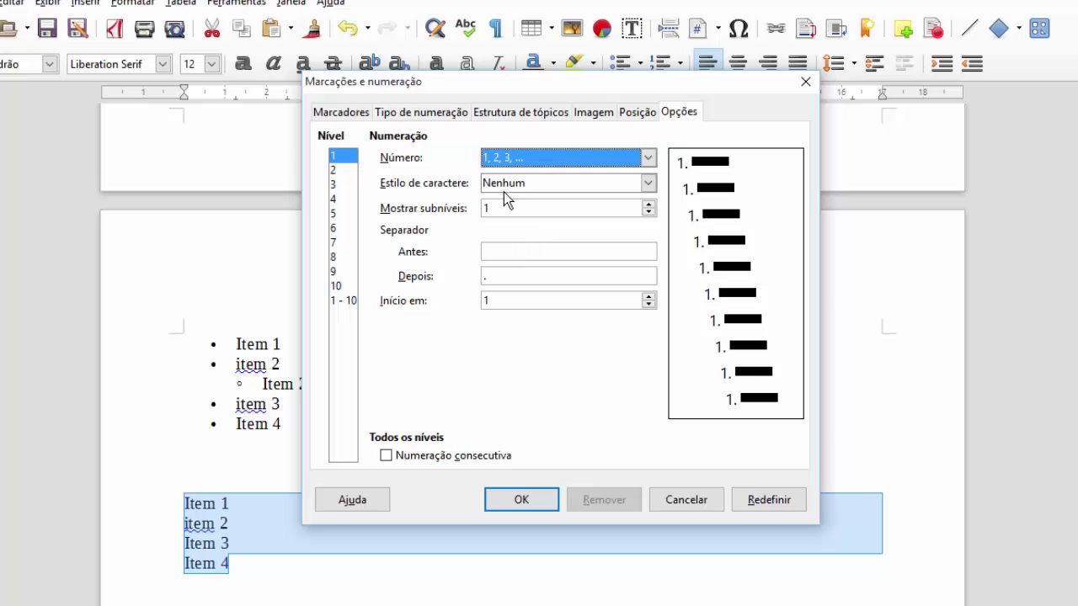
Try the large round, tick, arrow and arrowhead bullet styles for the selected lines.
left_click(352, 112)
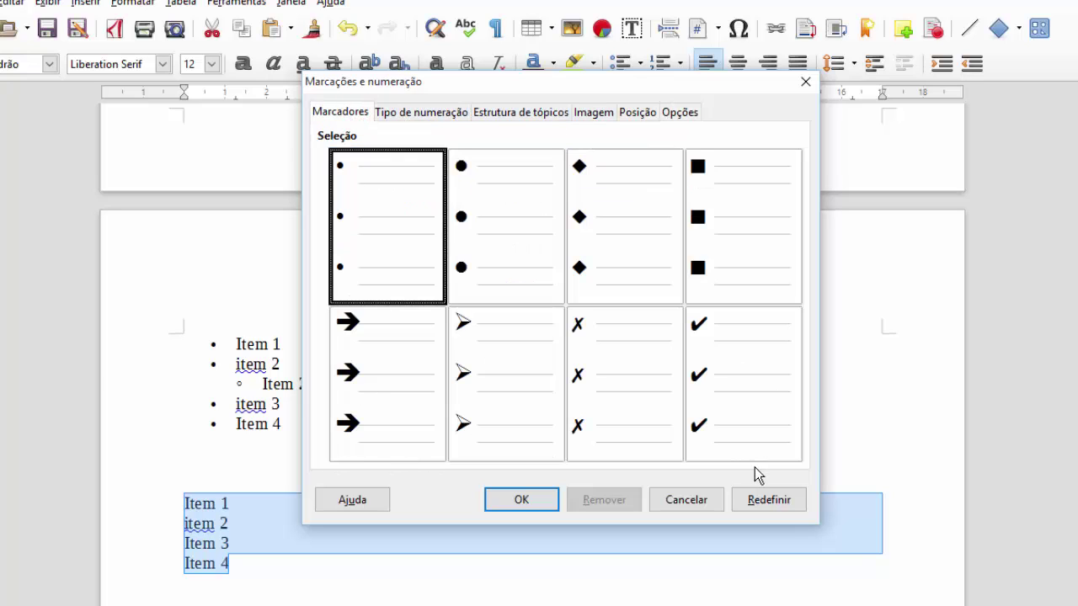
left_click(494, 196)
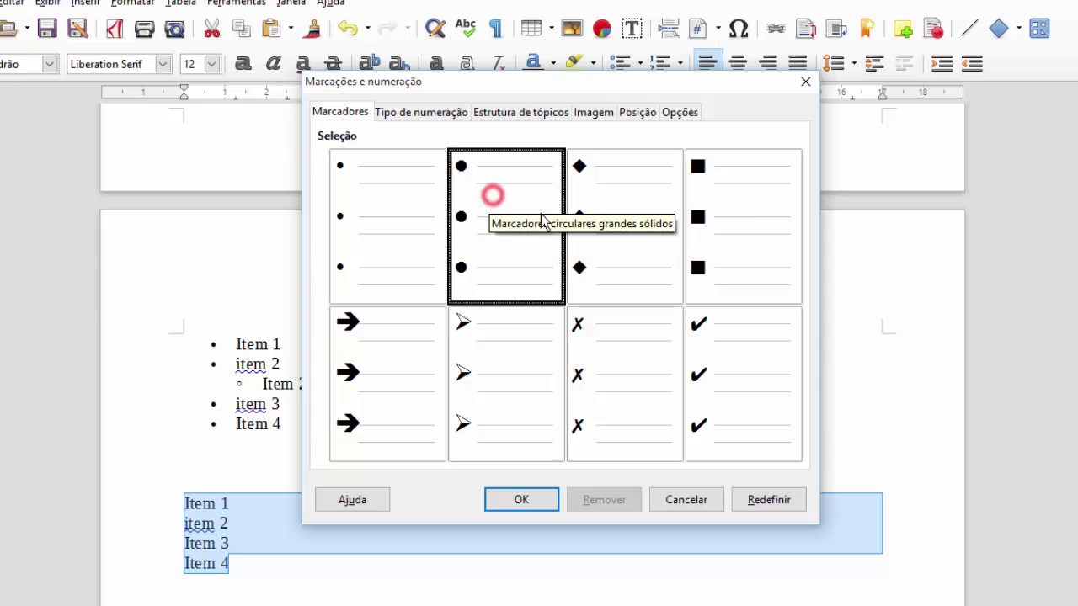
left_click(740, 417)
left_click(378, 392)
left_click(507, 394)
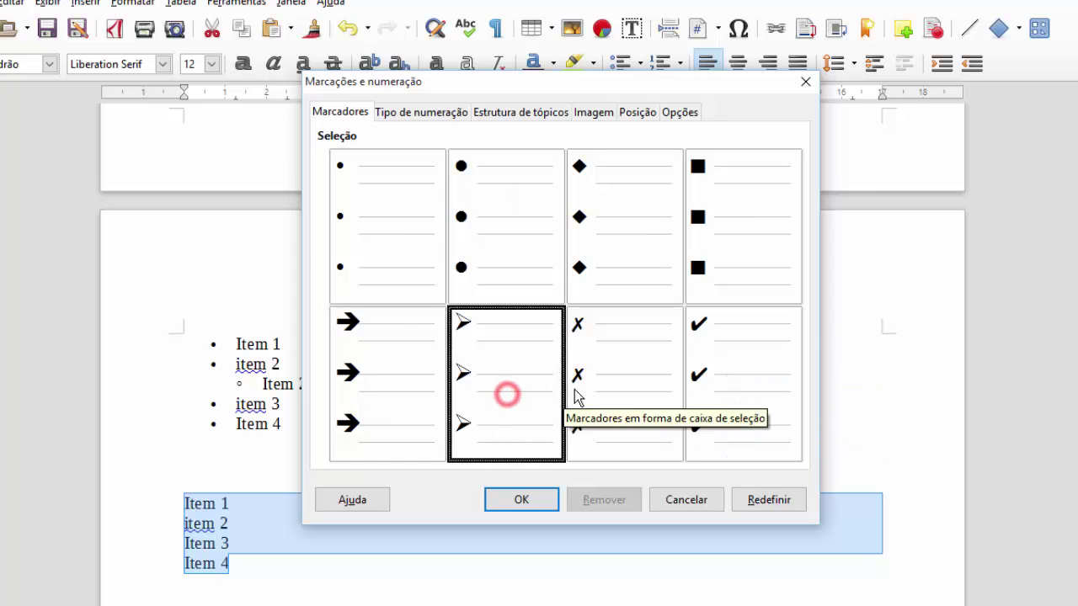
Browse the image bullets and apply the orange ball bullet to the four selected lines.
left_click(424, 110)
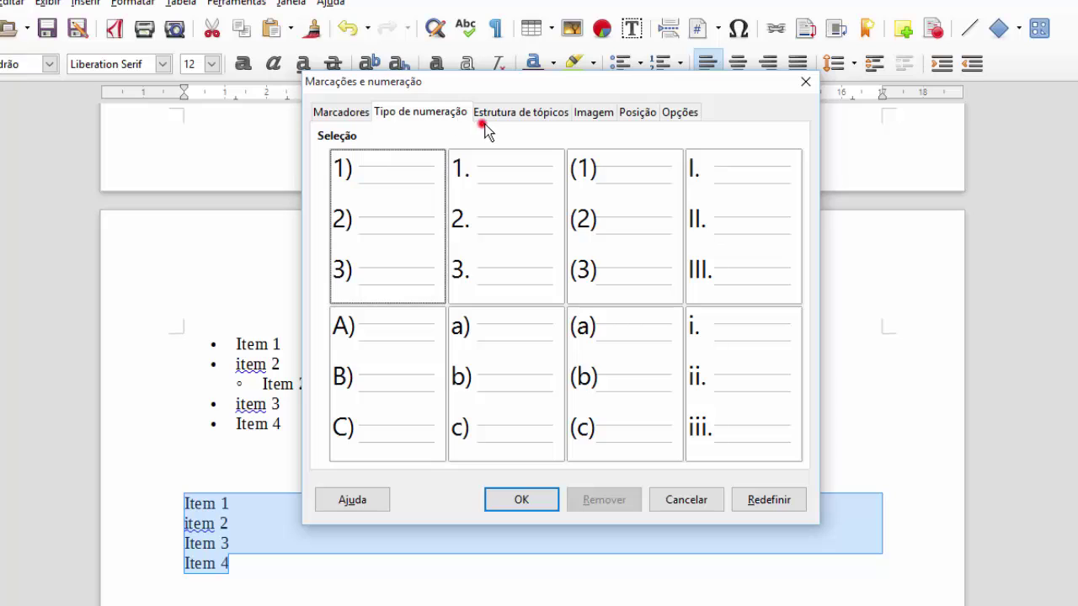
left_click(483, 124)
left_click(591, 118)
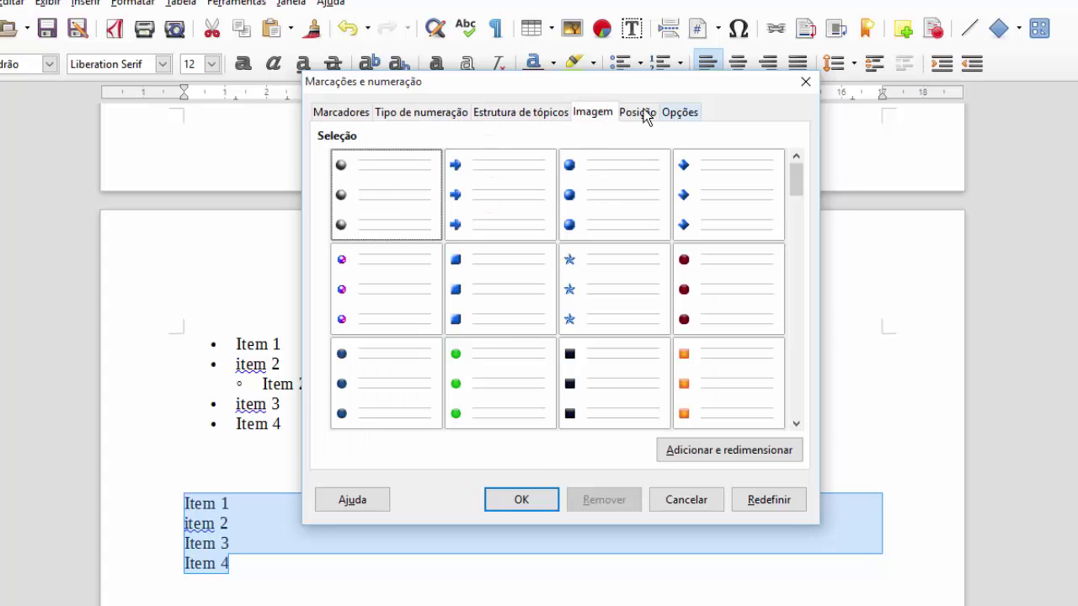
left_click_drag(794, 189, 790, 220)
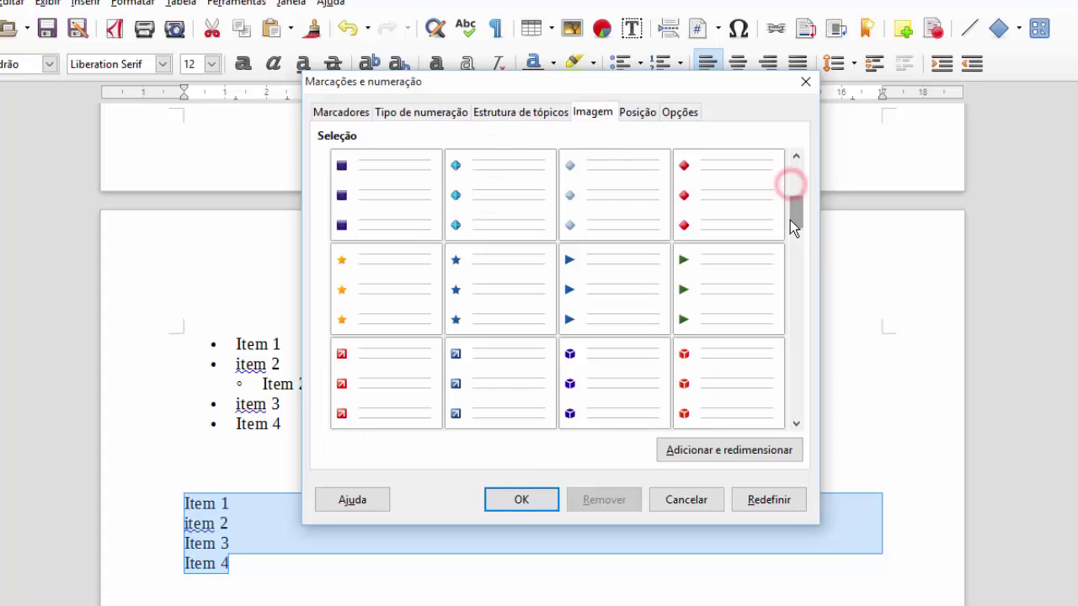
left_click(795, 340)
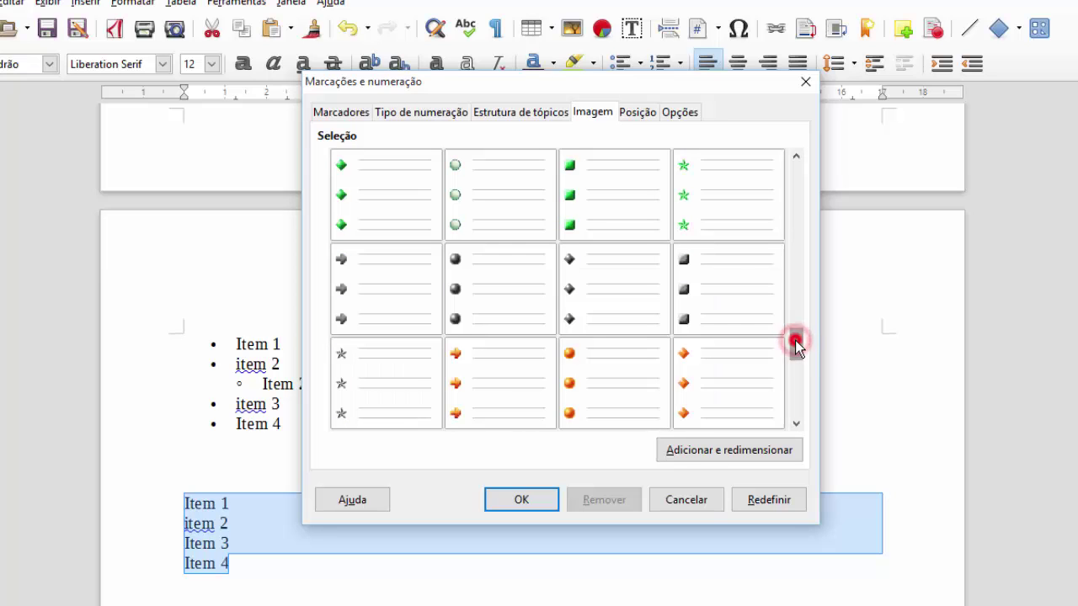
left_click(622, 349)
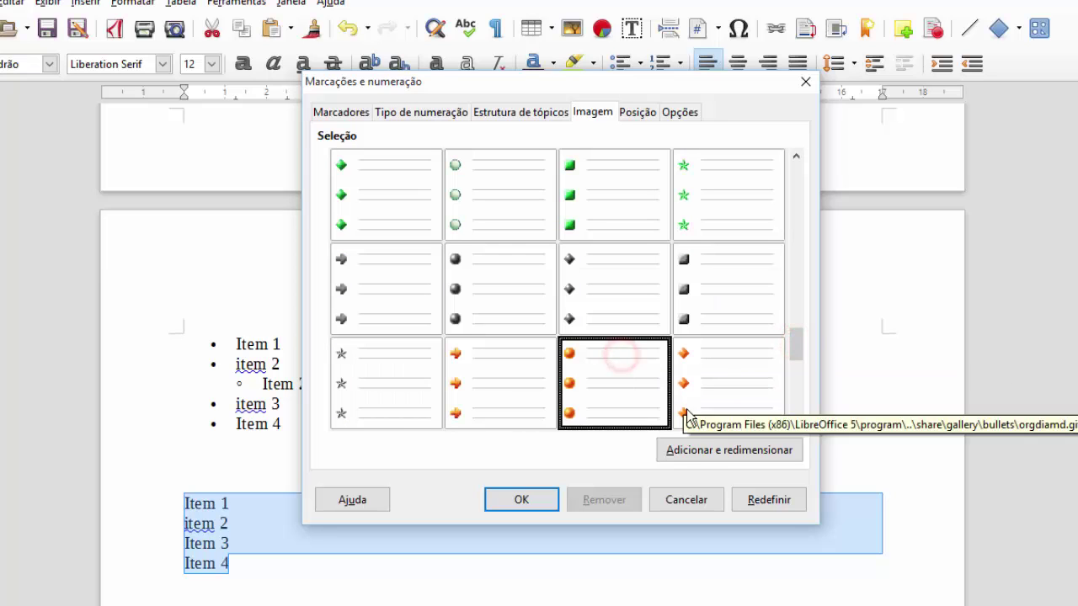
left_click(533, 499)
left_click(285, 505)
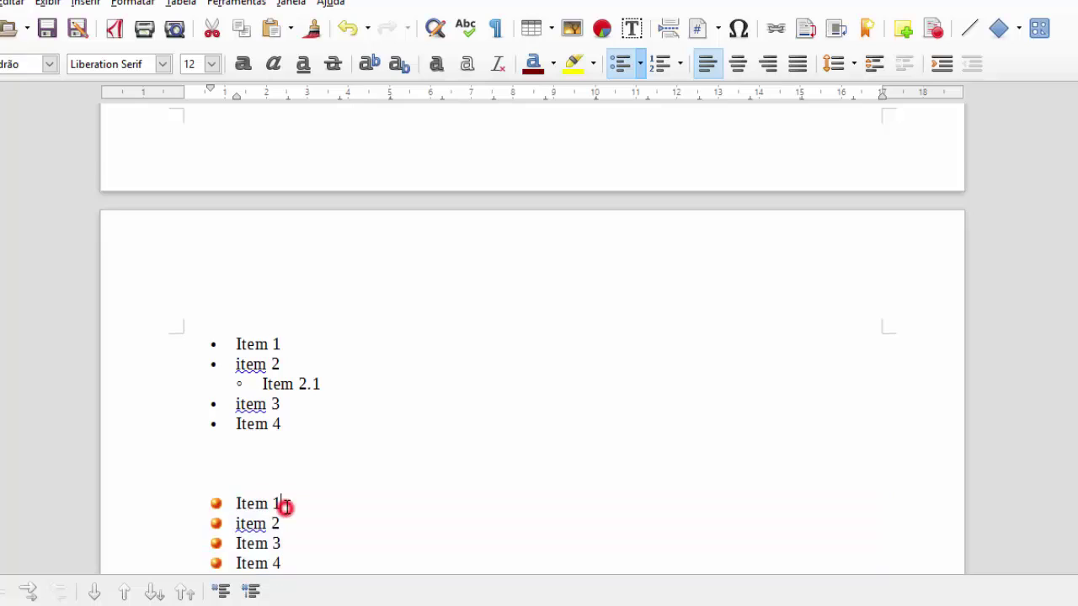
scroll(291, 496, "down", 1)
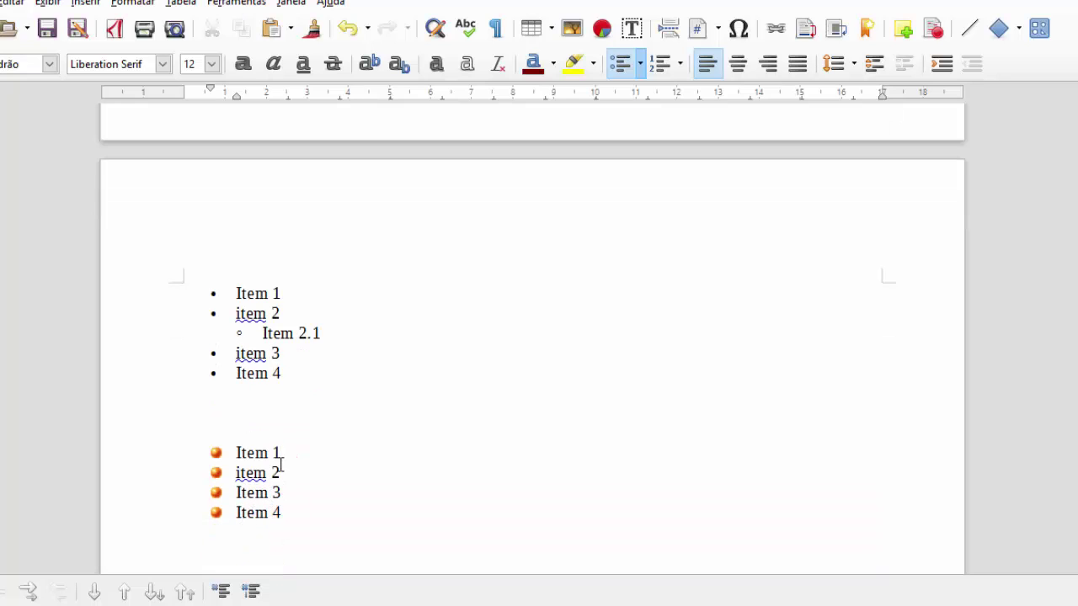
Demote item 2 and Item 4 of the orange-bulleted list to the second level.
left_click(641, 64)
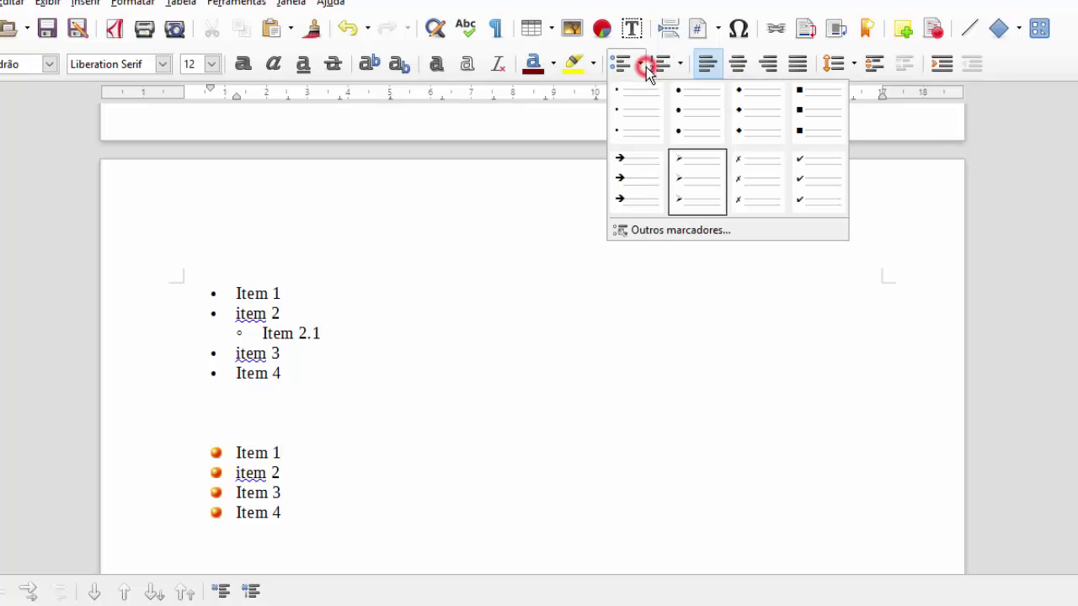
left_click(290, 476)
left_click(237, 473)
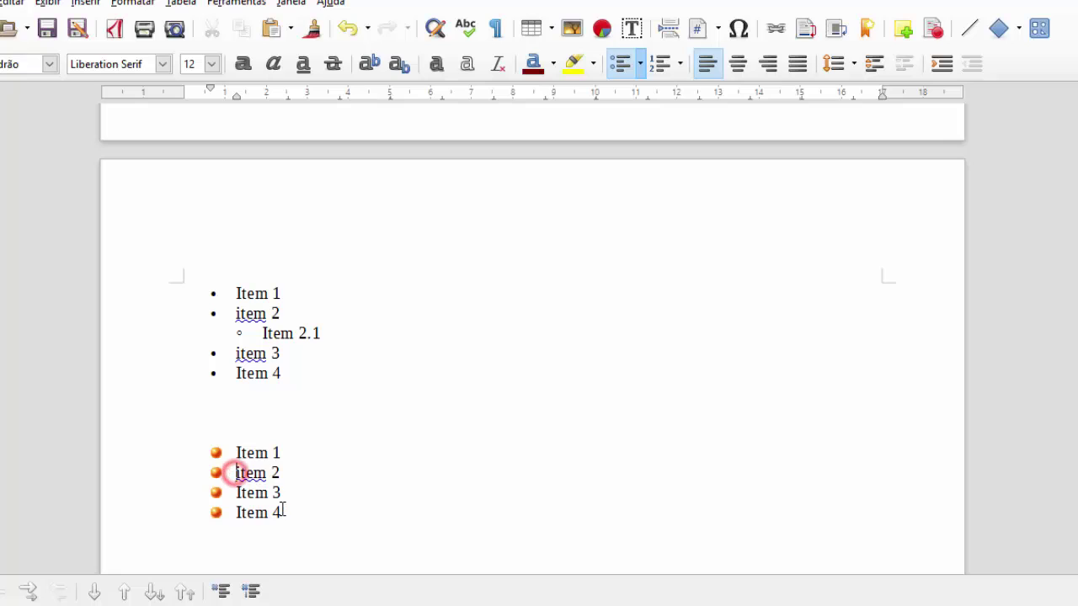
key("Tab")
left_click(236, 514)
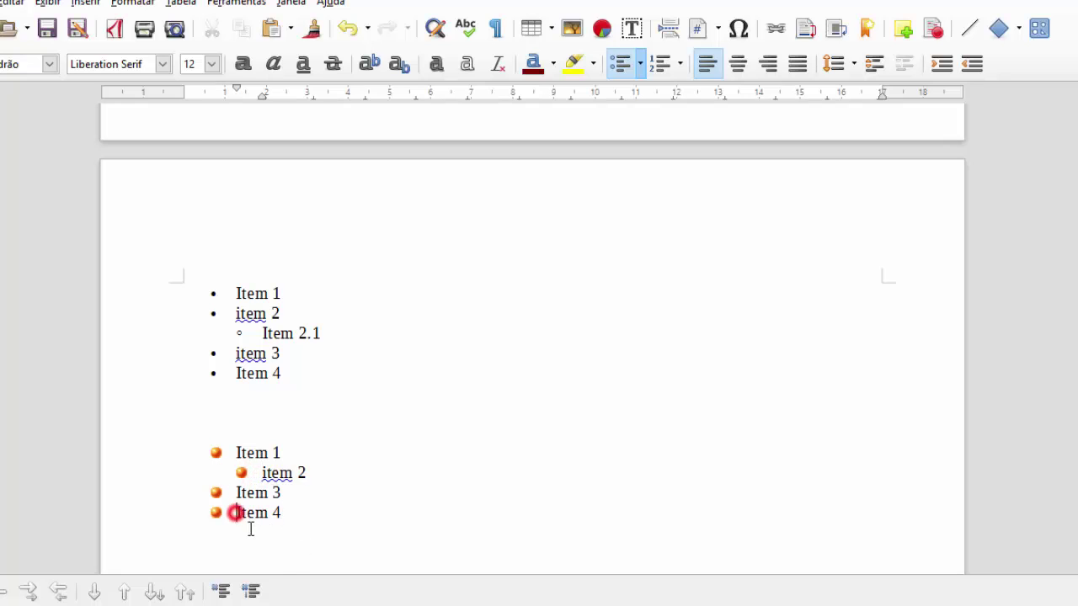
key("Tab")
Enter "Item 1", "Item 2", "Item 3" and "Item 4" on separate lines below the orange-bulleted list.
left_click(262, 541)
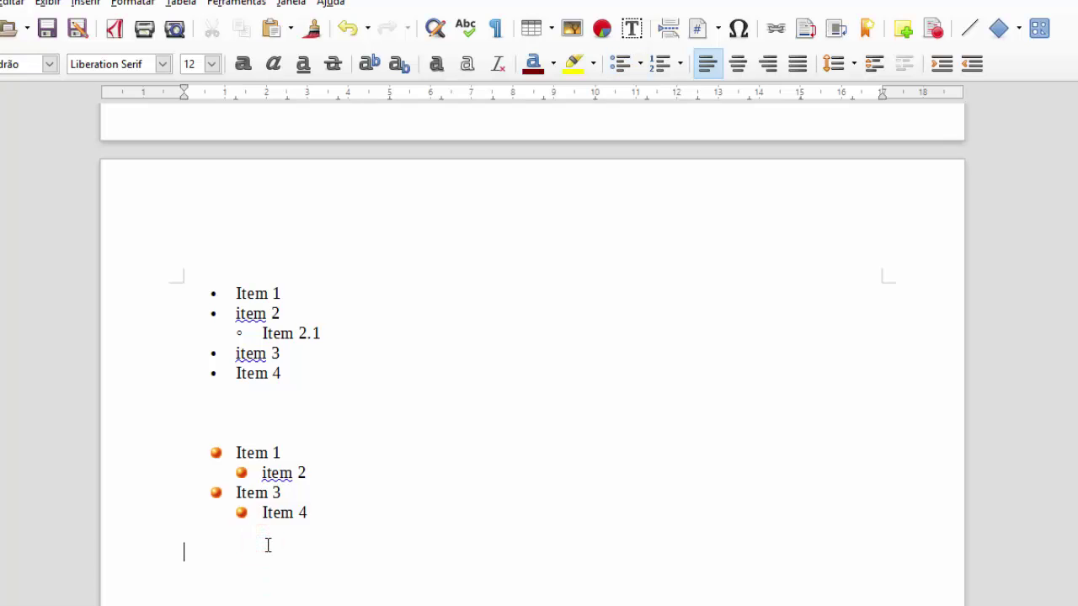
type("Item 1 Item 2")
key("Return")
type("Item 3")
key("Return")
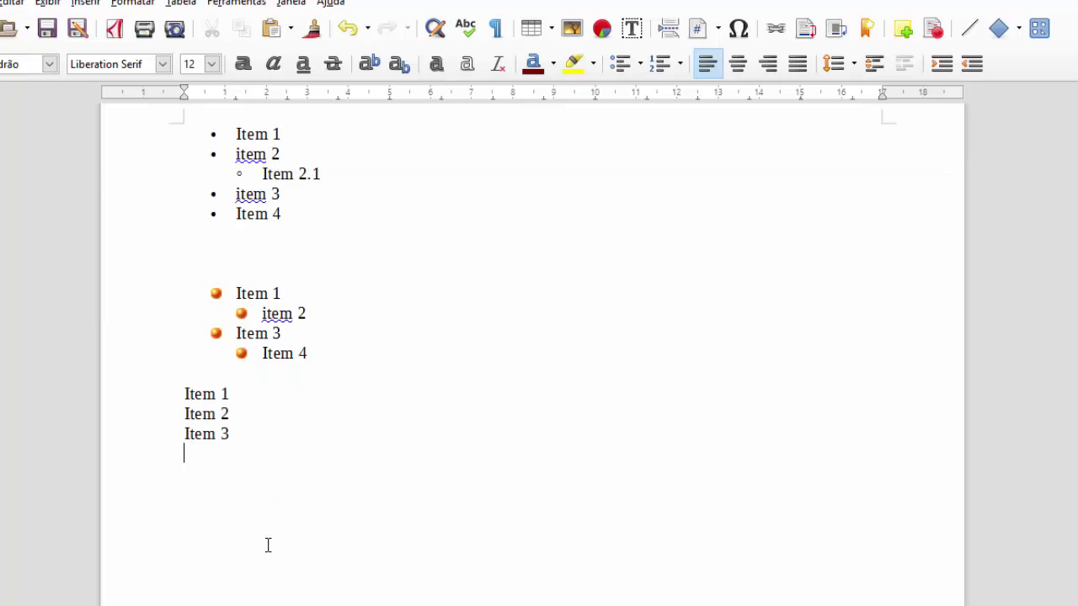
type("Item 4")
Turn the four new item lines into a numbered list with the default numbering.
left_click_drag(178, 392, 248, 446)
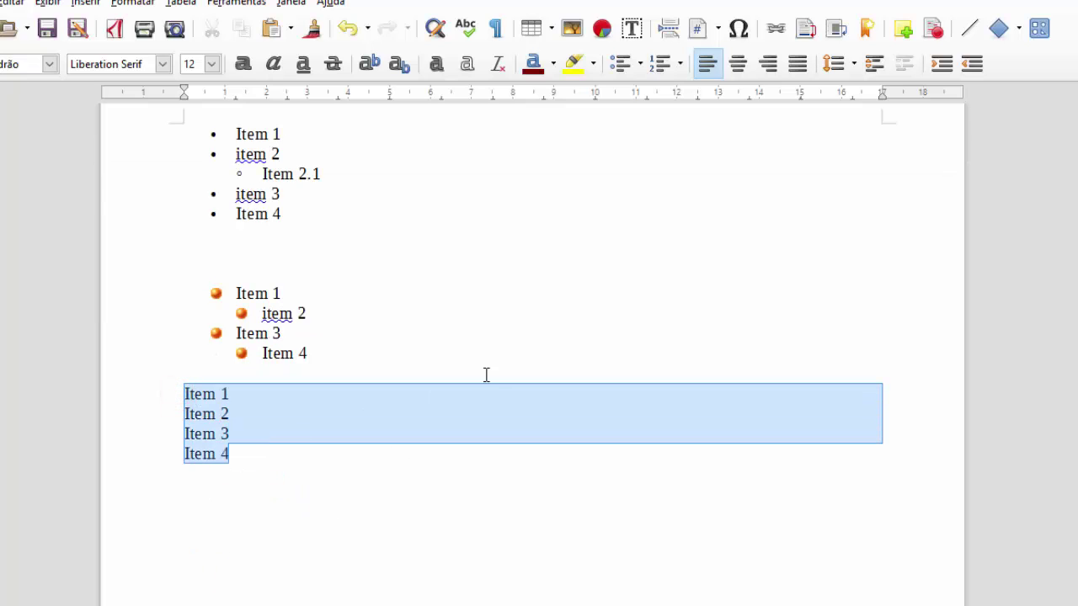
left_click(655, 65)
left_click(558, 351)
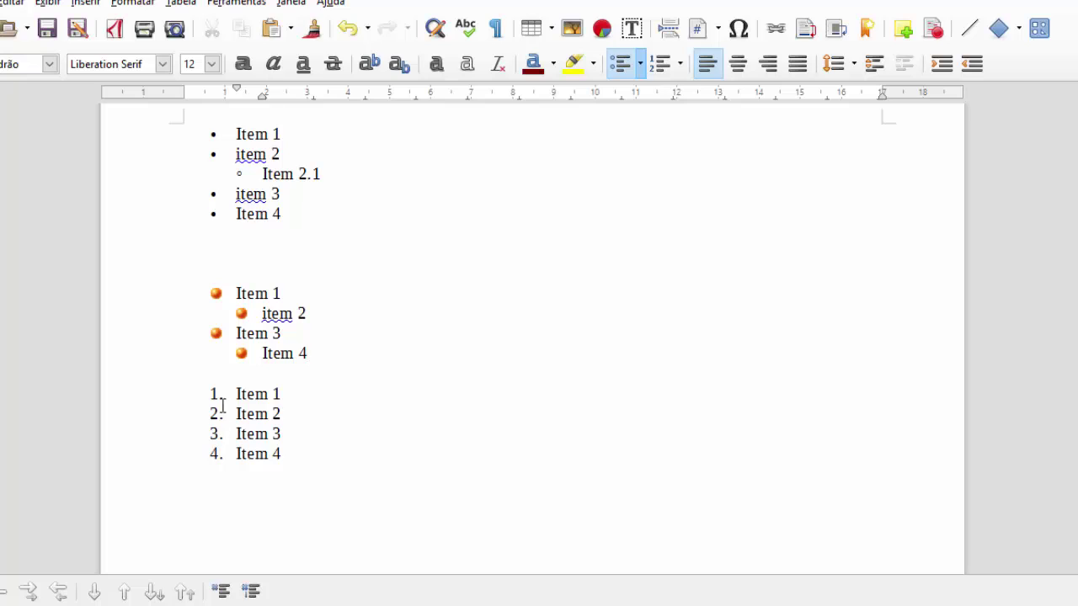
Try adding a second-level numbered sub-item beneath Item 2 in the numbered list.
left_click(295, 414)
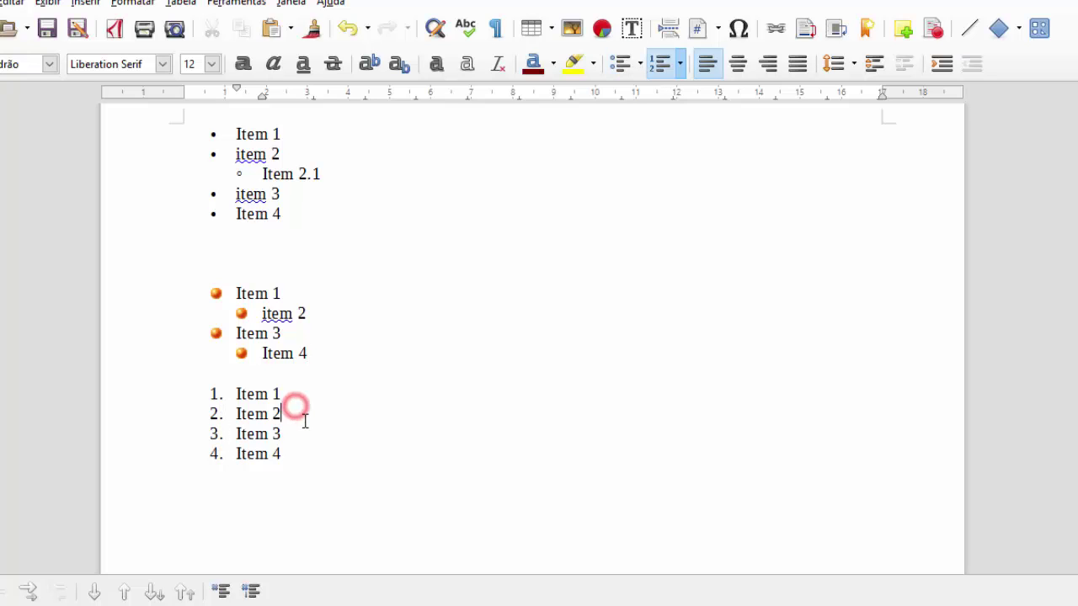
key("Return")
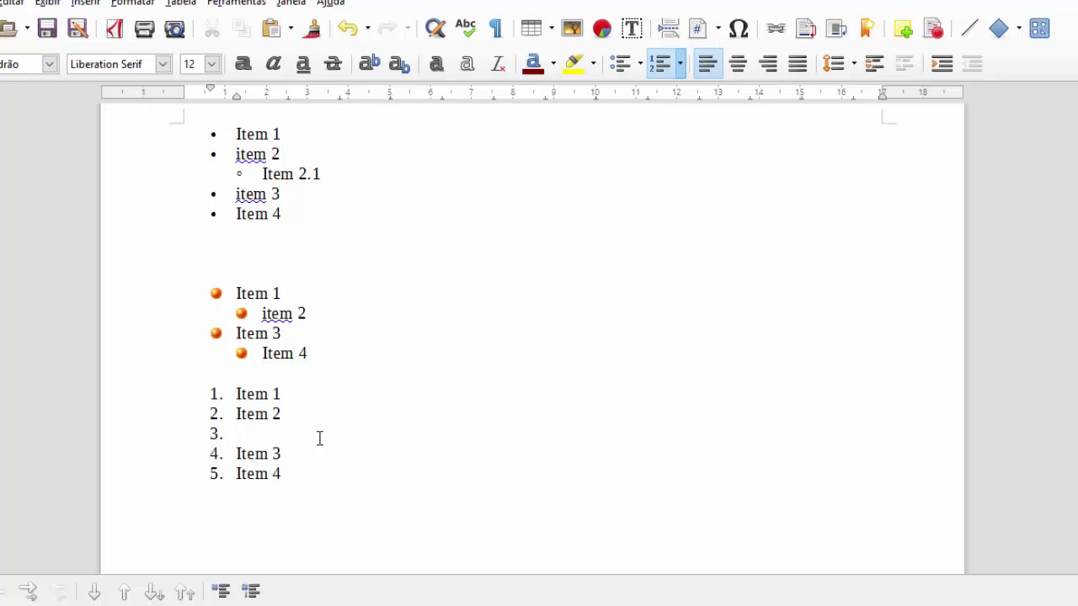
key("Tab")
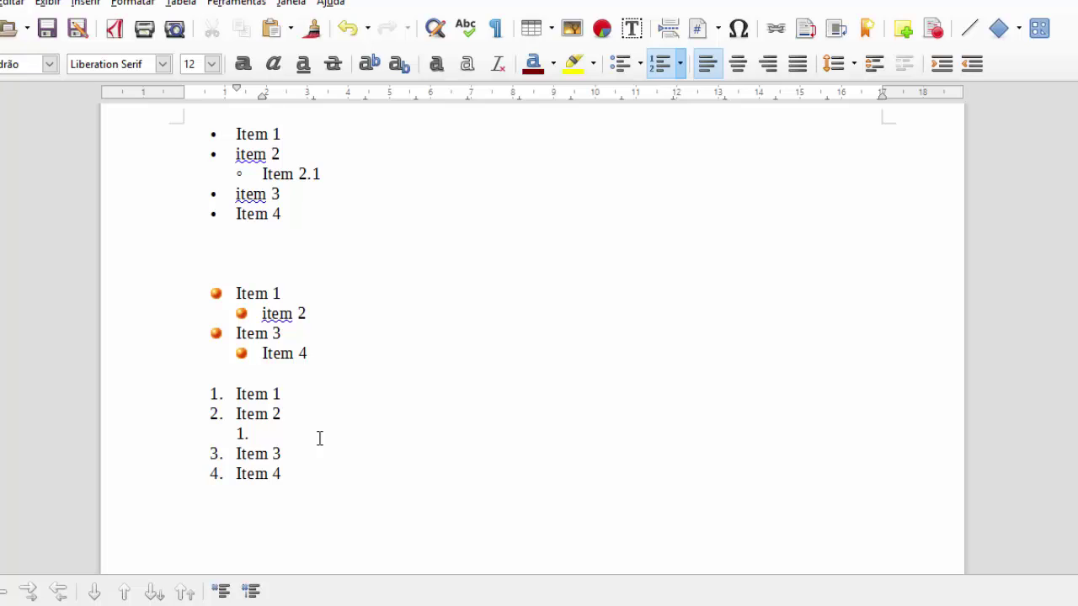
type("Item 2")
Undo the sub-item added beneath Item 2 in the numbered list.
key("ctrl+z")
key("ctrl+z")
key("ctrl+z")
key("ctrl+z")
key("ctrl+z")
key("ctrl+z")
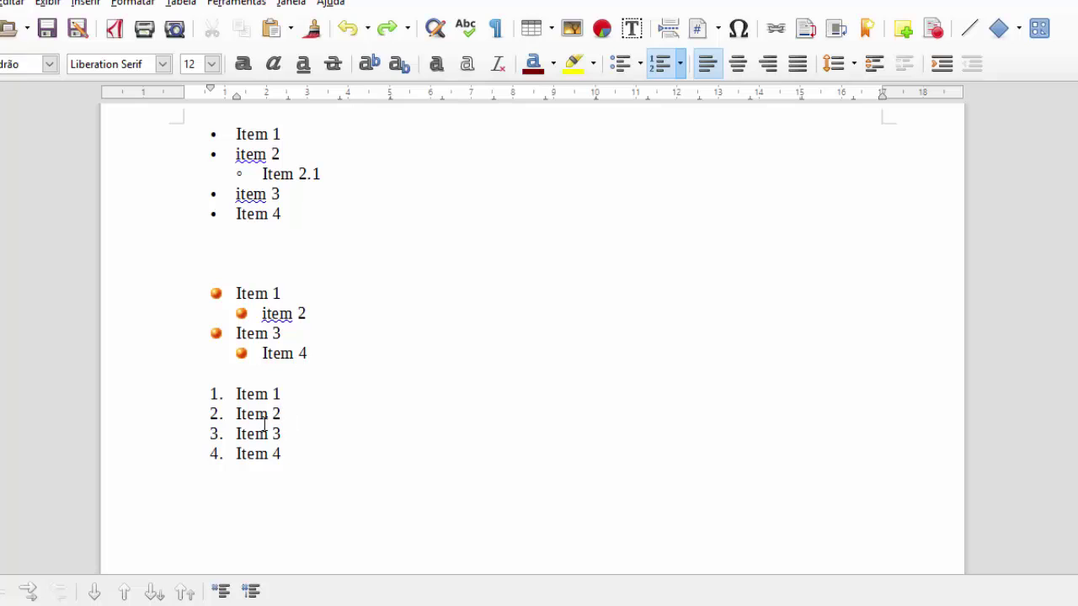
Remove the numbering from all four lines of the numbered list.
left_click(218, 393)
left_click_drag(173, 399, 198, 391)
left_click(298, 464)
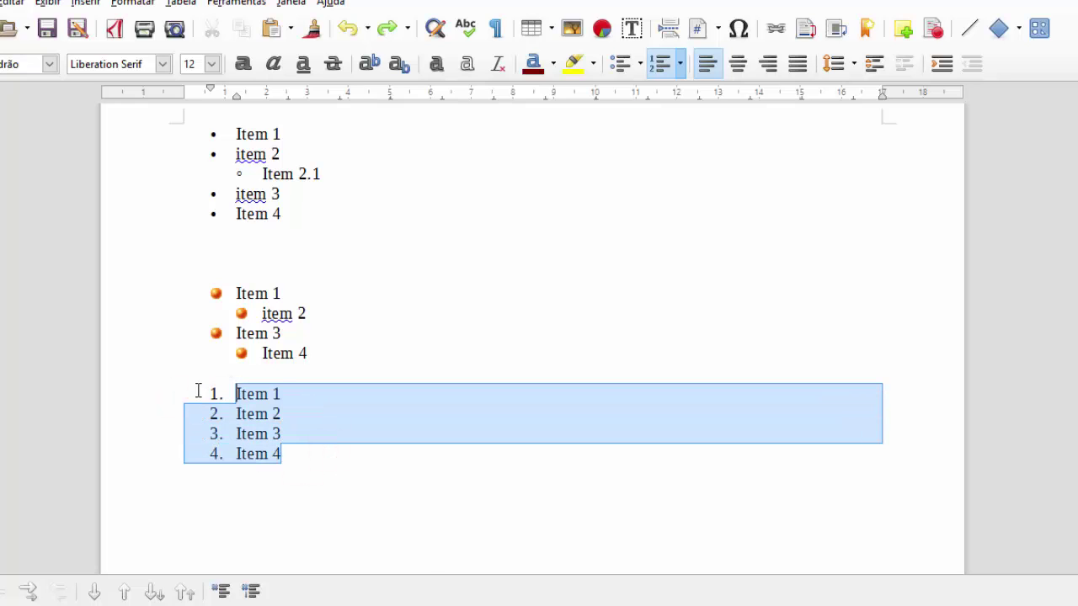
left_click(663, 63)
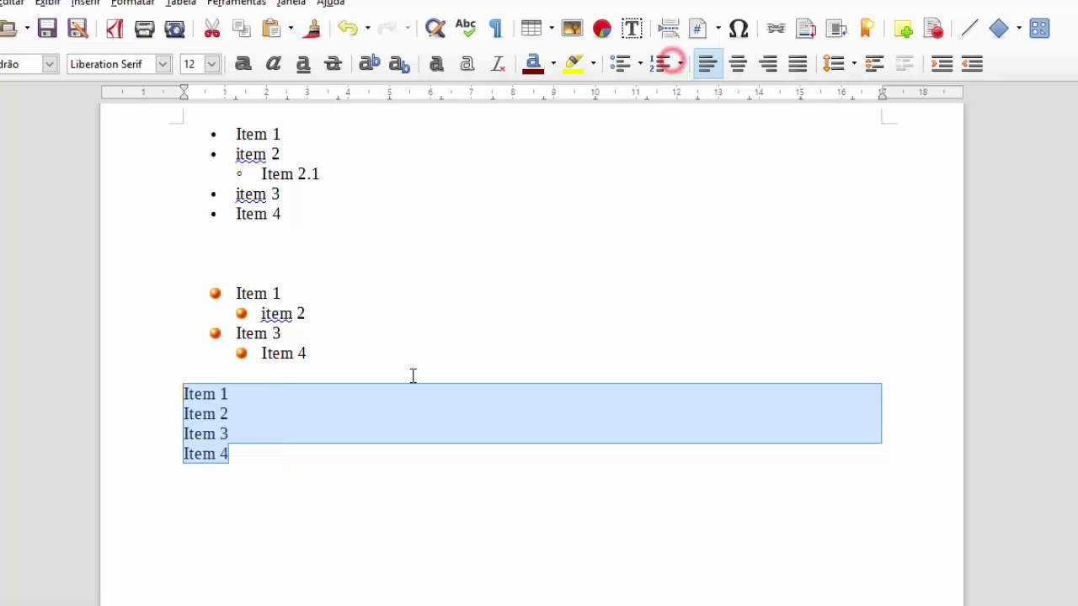
left_click(411, 376)
Apply the "Numérico com todos os subníveis" outline numbering (1, 1.1, 1.1.1) to the four plain item lines below the image-bulleted list.
left_click_drag(149, 394, 287, 452)
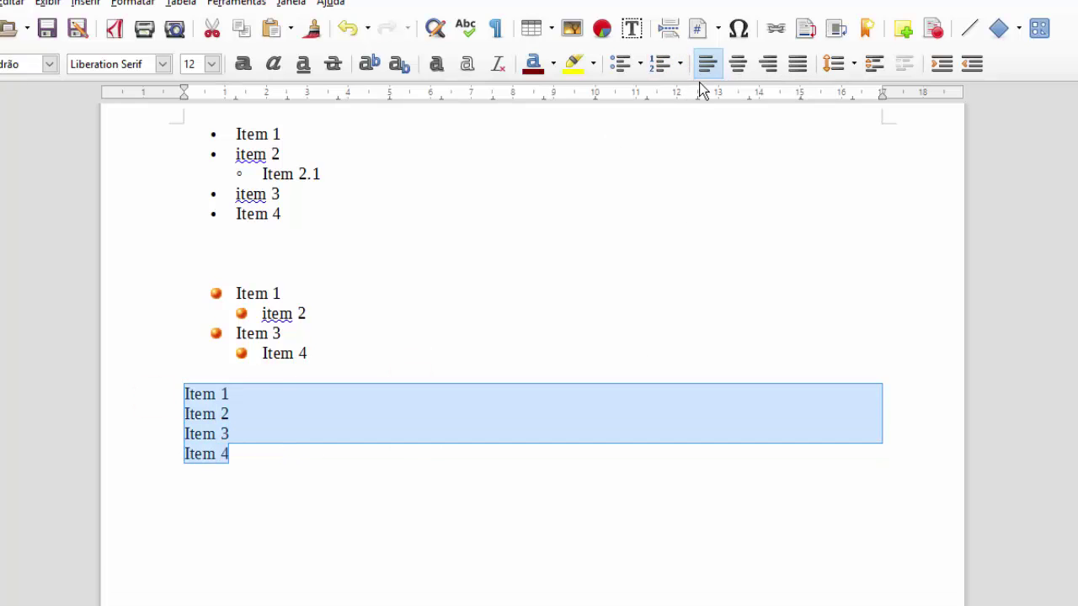
left_click(681, 64)
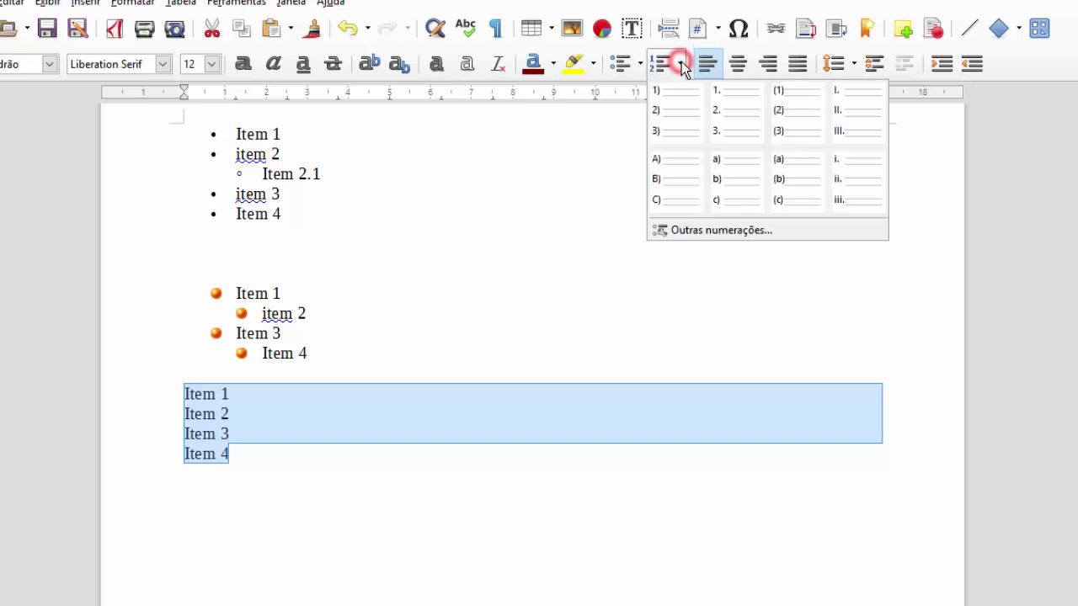
left_click(752, 229)
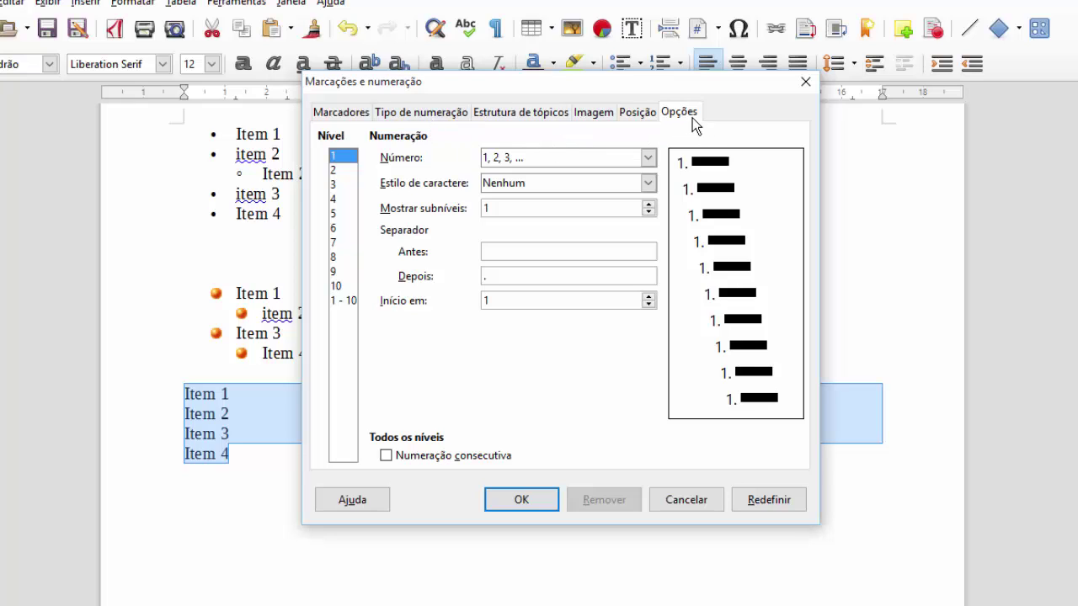
left_click(344, 170)
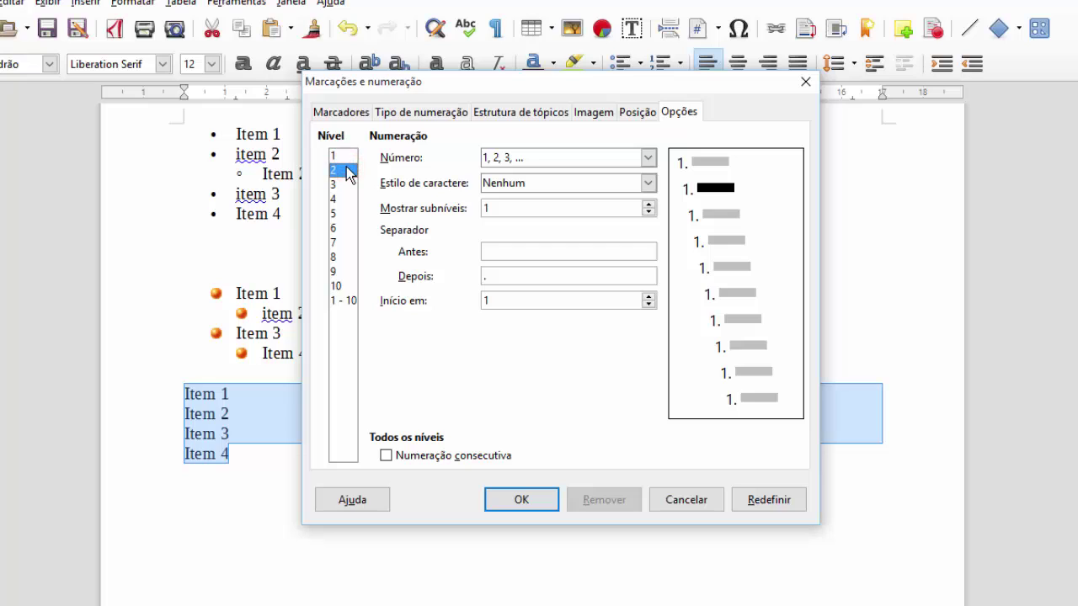
left_click(343, 185)
left_click(516, 157)
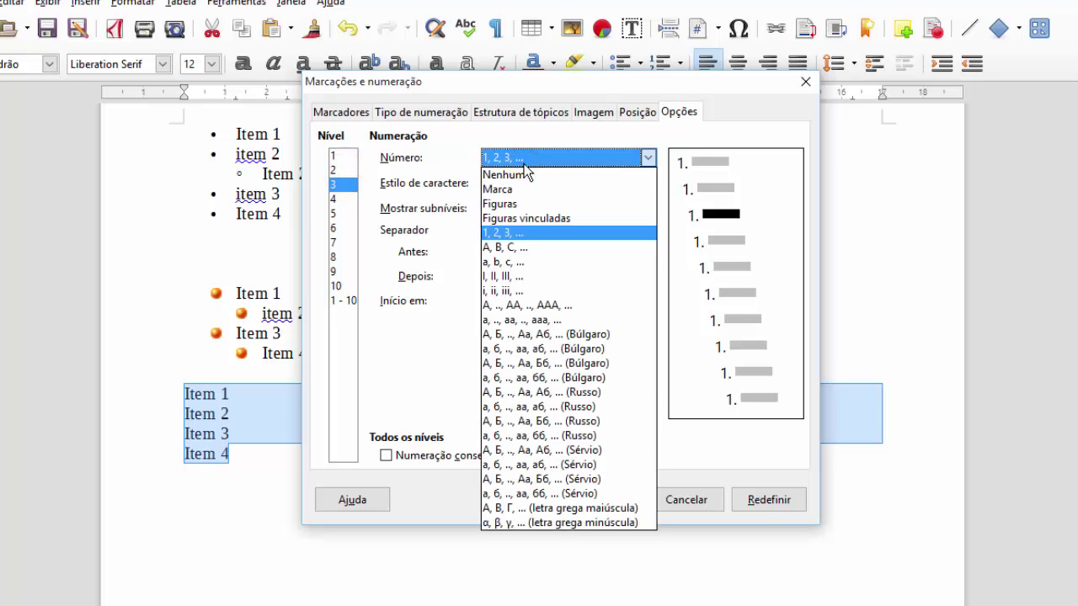
left_click(642, 113)
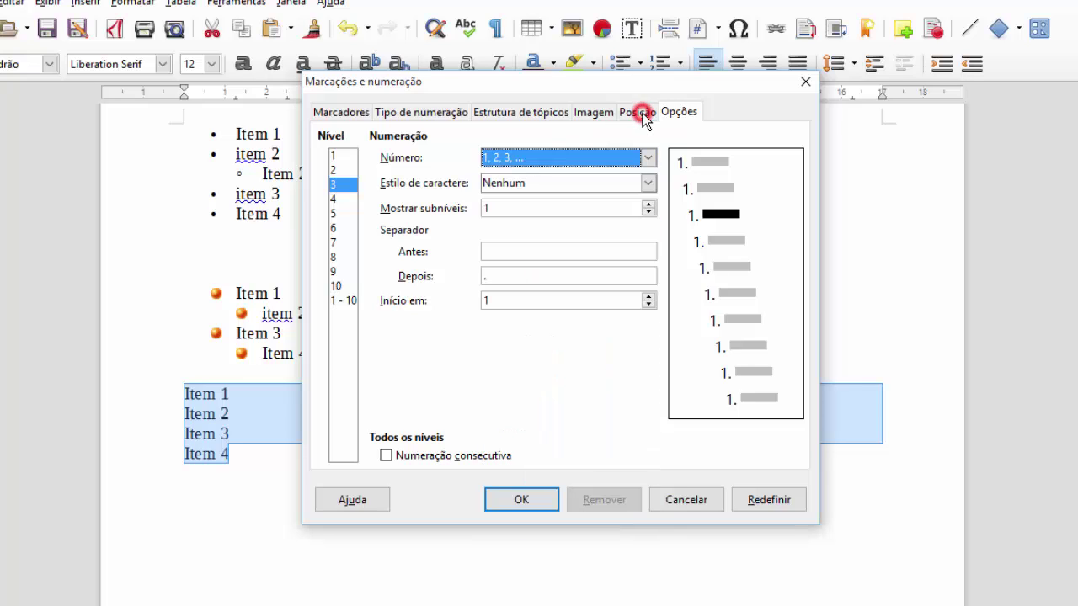
left_click(390, 112)
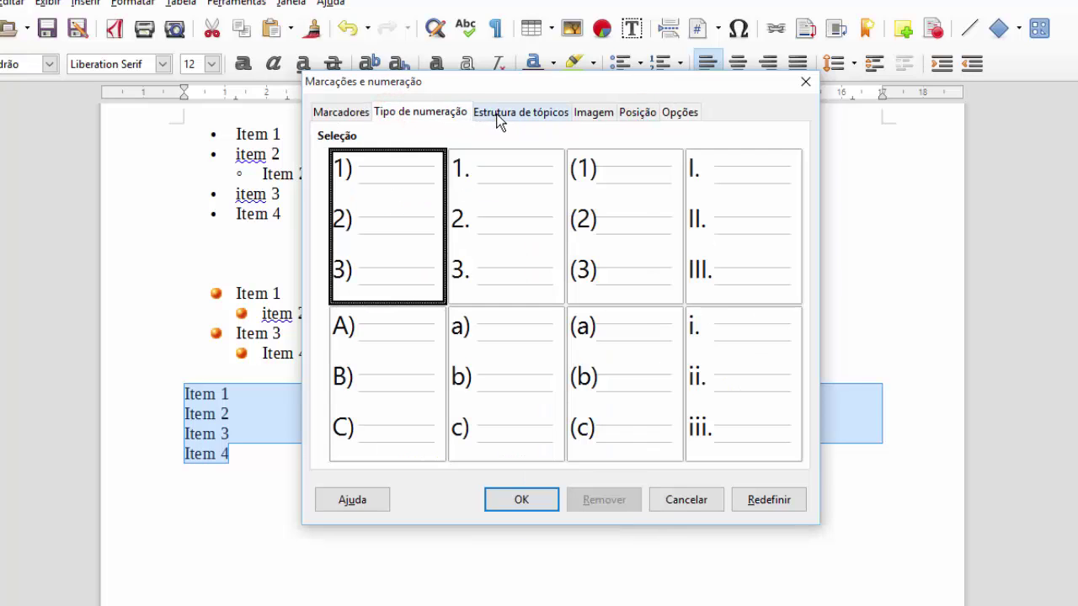
left_click(500, 115)
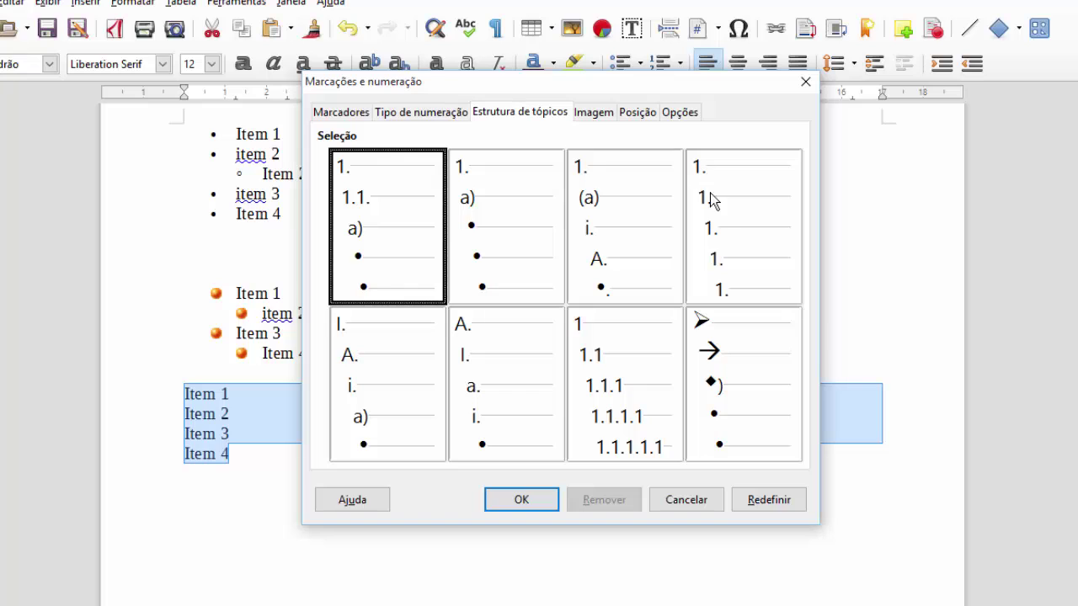
left_click(623, 358)
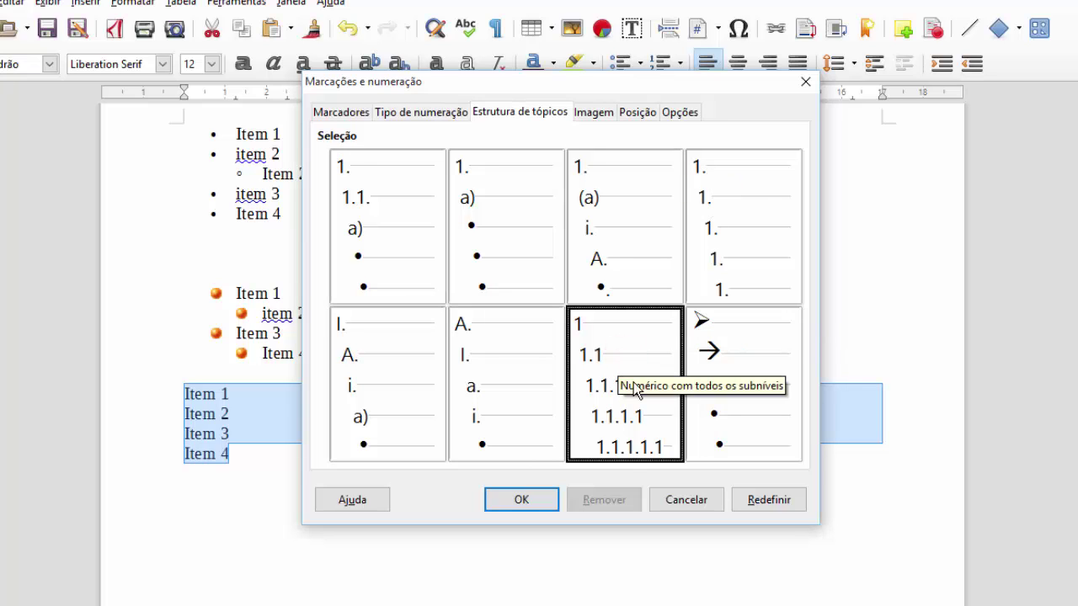
left_click(537, 503)
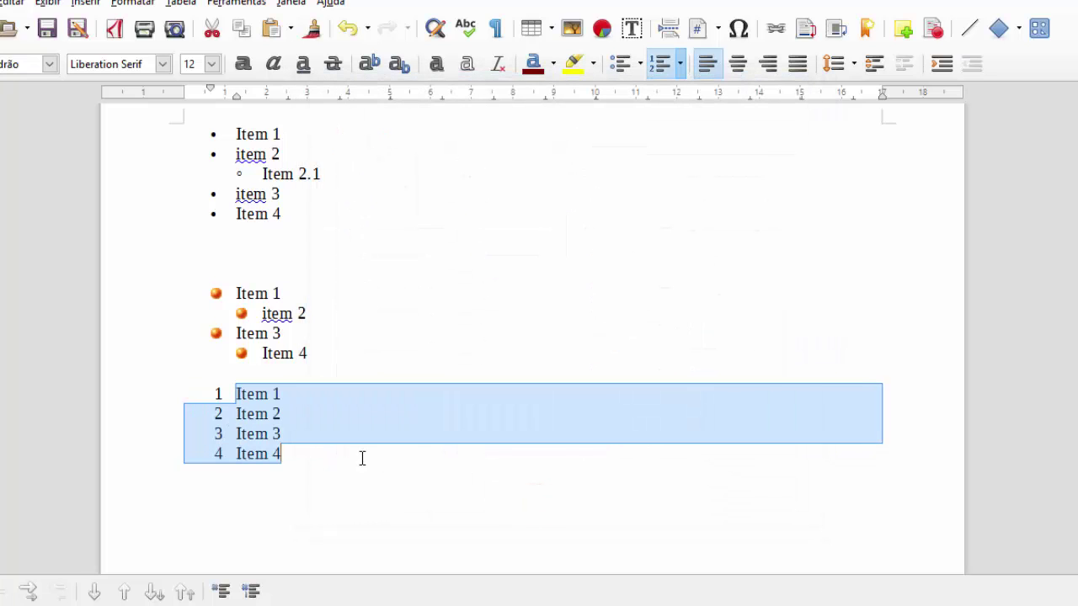
Add two second-level entries, "Item 2.1" and "Item 2.2", beneath Item 2 in the numbered list.
left_click(345, 457)
left_click(311, 419)
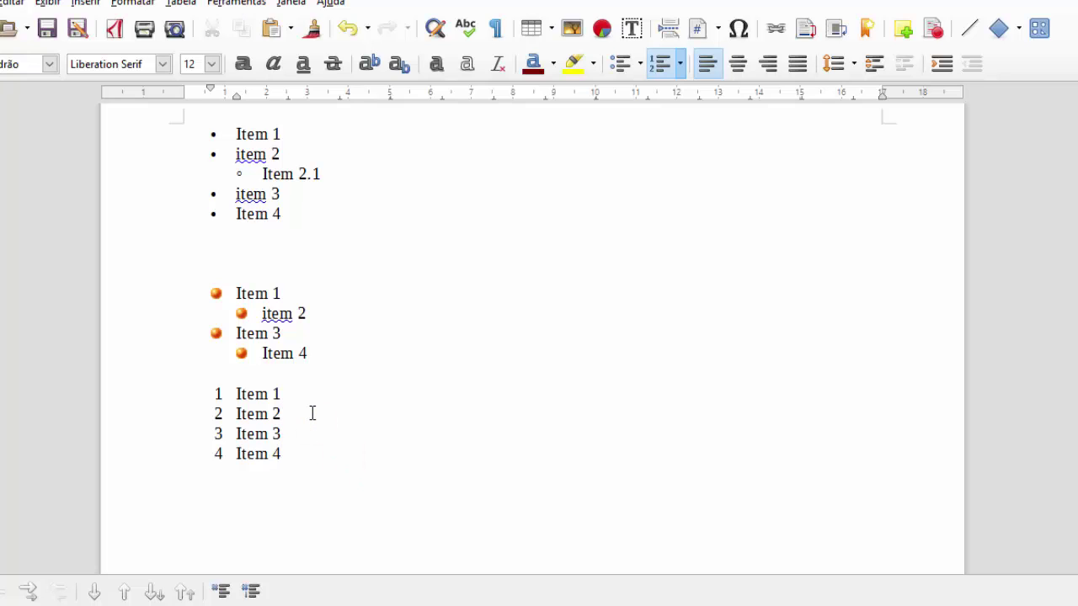
key("Return")
key("Tab")
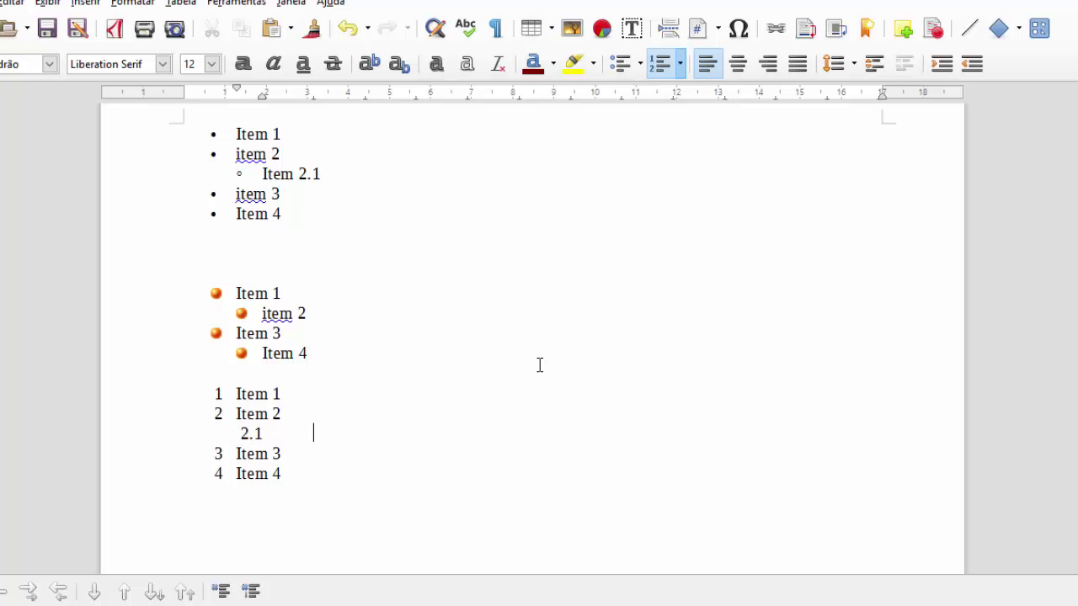
type("Item 2.1")
key("Return")
type("Item 2.2")
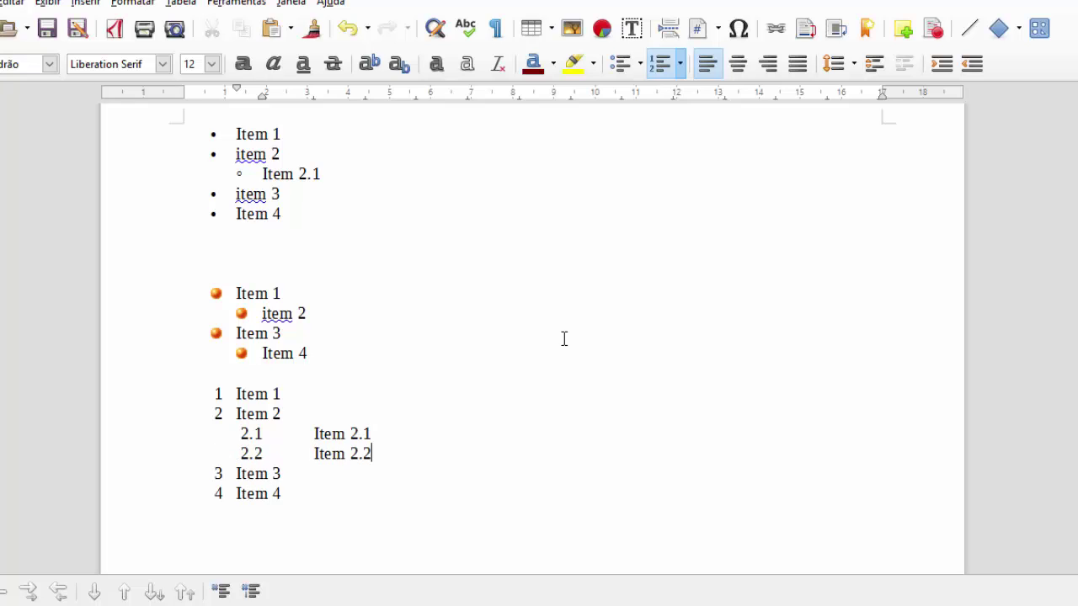
Add two third-level entries, "Item 2.2.1" and "Item 2.2.2", beneath Item 2.2.
key("Return")
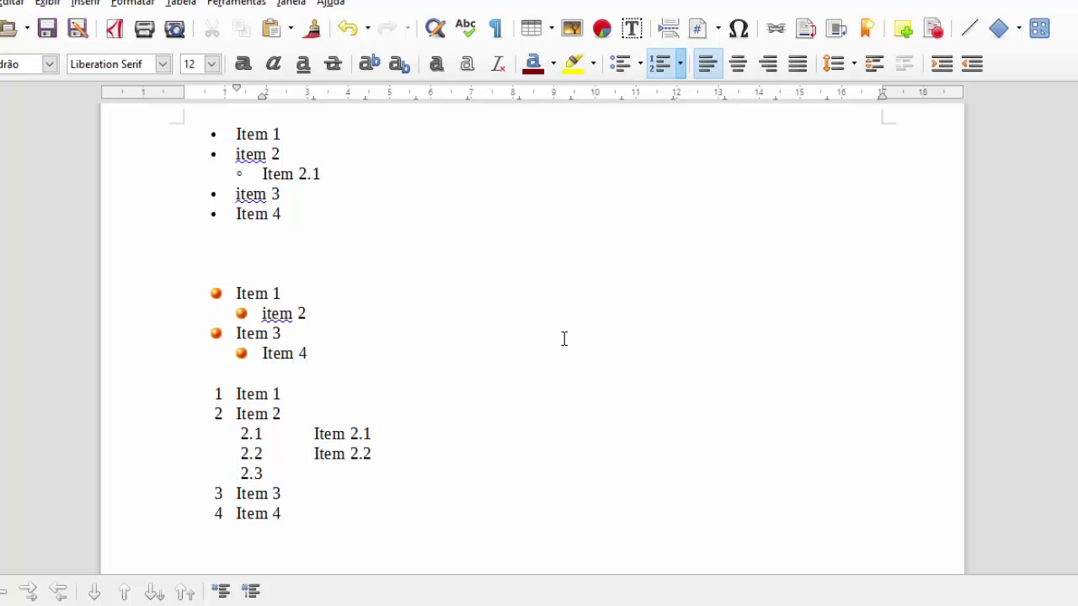
key("Tab")
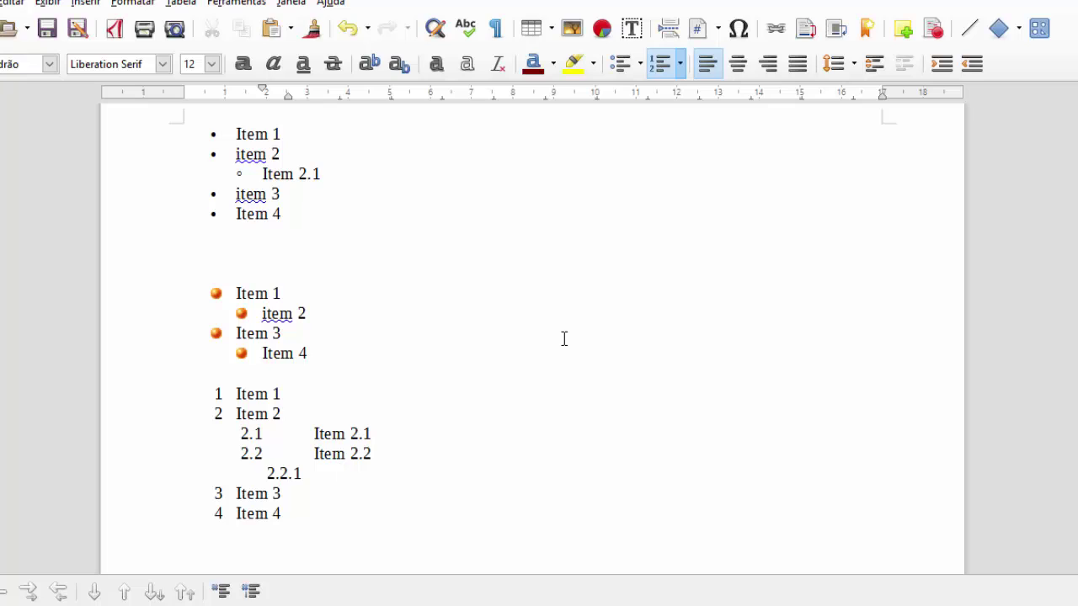
type("Item 2.2.1")
key("Return")
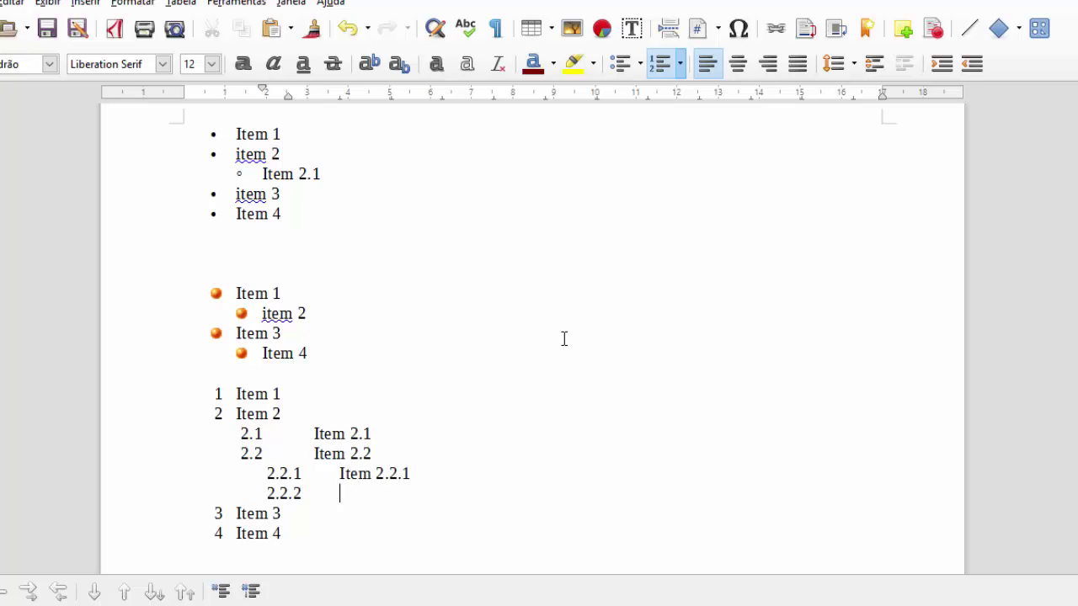
type("Item 2.2.2")
Start a new line after Item 2.2.2 and remove its numbering, leaving it blank.
key("Return")
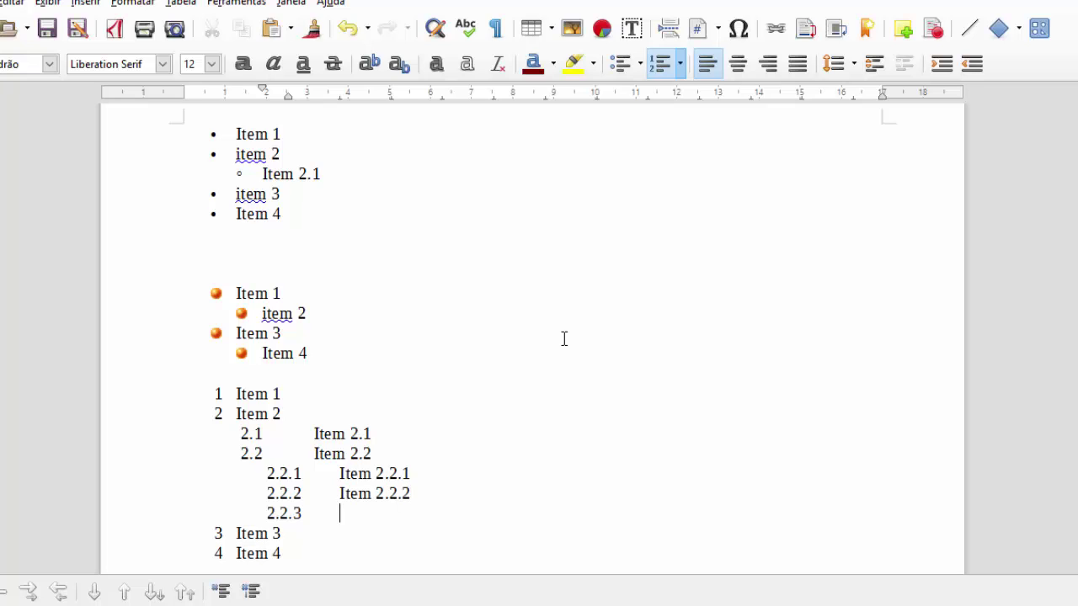
key("BackSpace")
key("BackSpace")
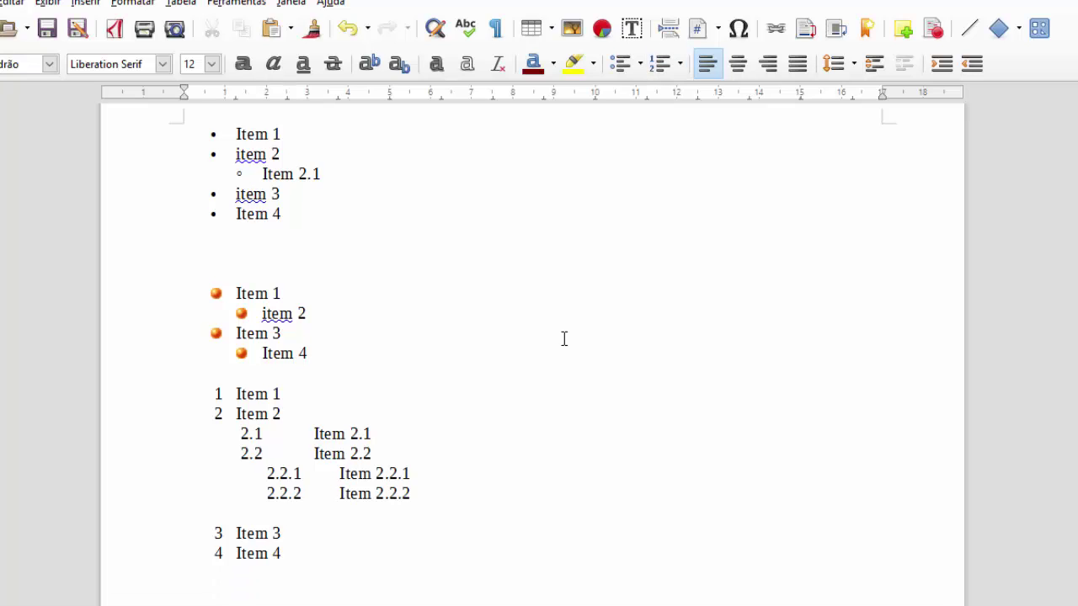
key("Delete")
key("Return")
key("BackSpace")
key("BackSpace")
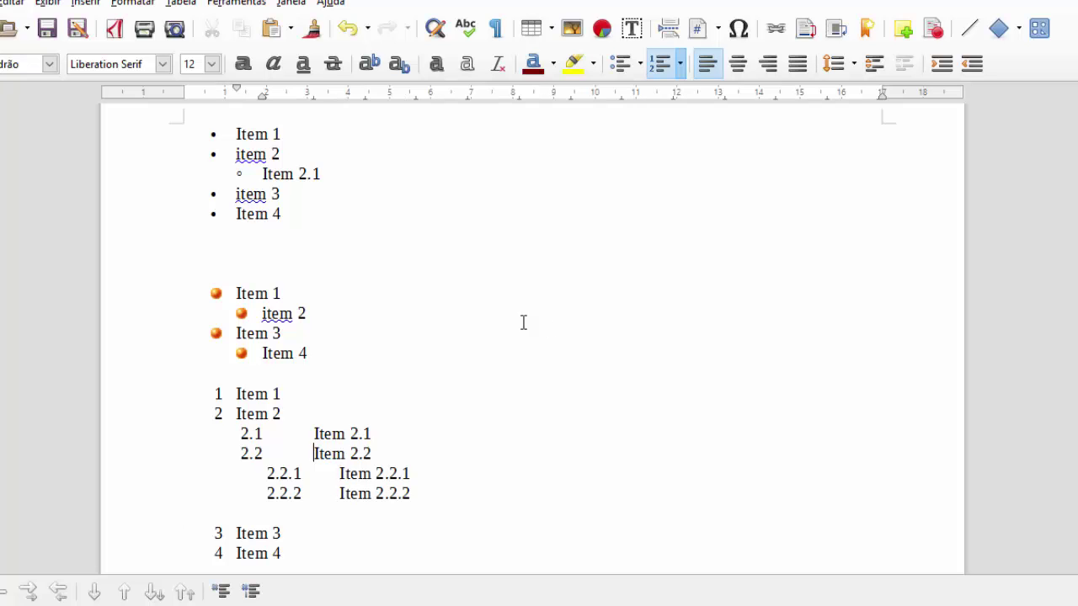
Set the first-level number format of the whole multilevel list to A, B, C.
scroll(427, 455, "down", 3)
left_click_drag(342, 455, 260, 278)
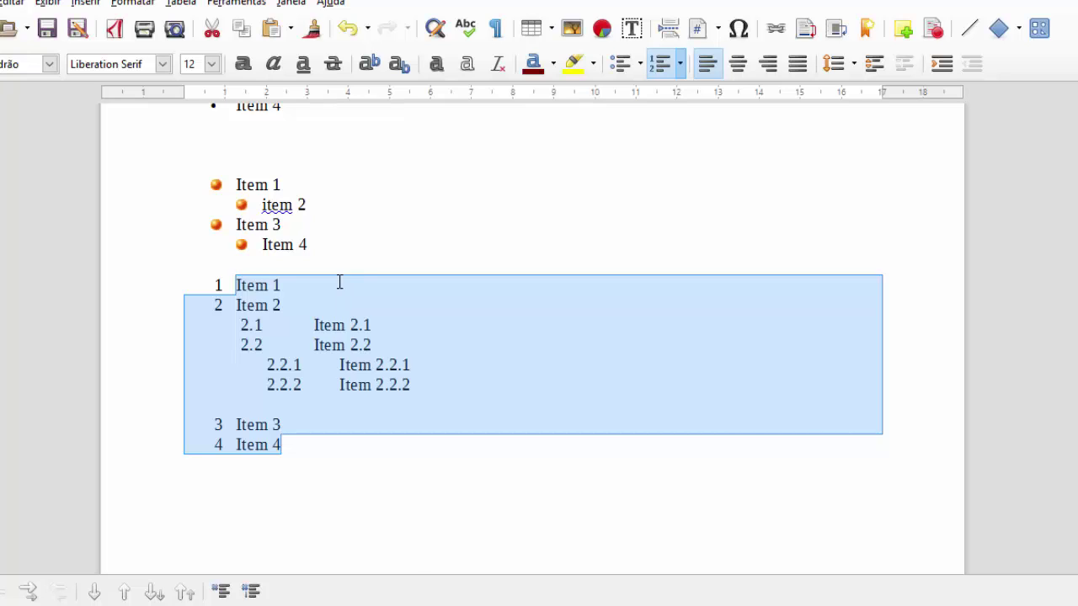
left_click(340, 282)
left_click_drag(291, 438, 183, 291)
left_click(679, 65)
left_click(708, 229)
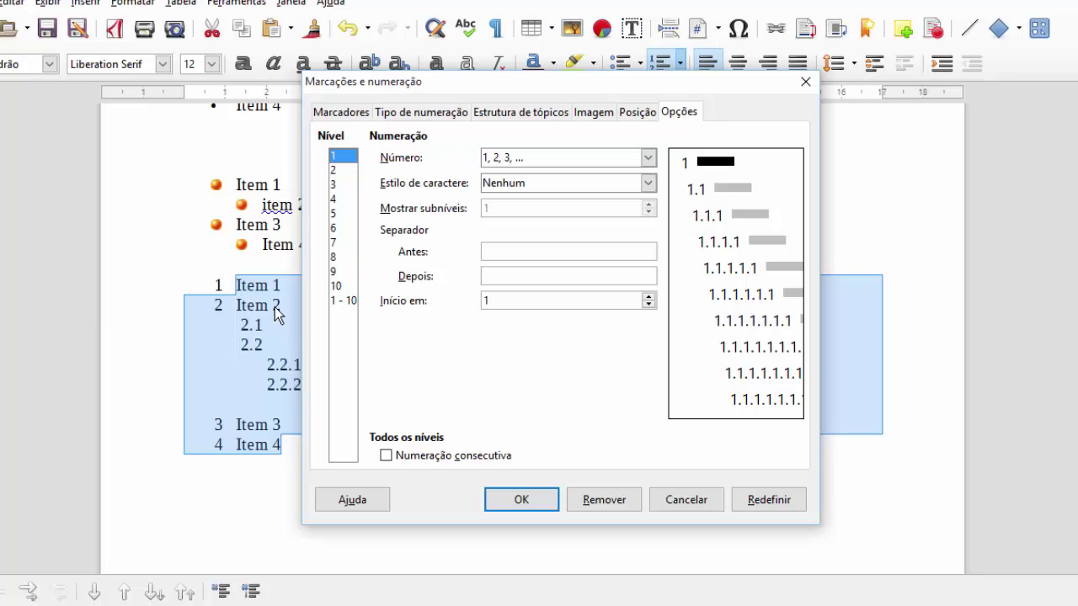
left_click(647, 157)
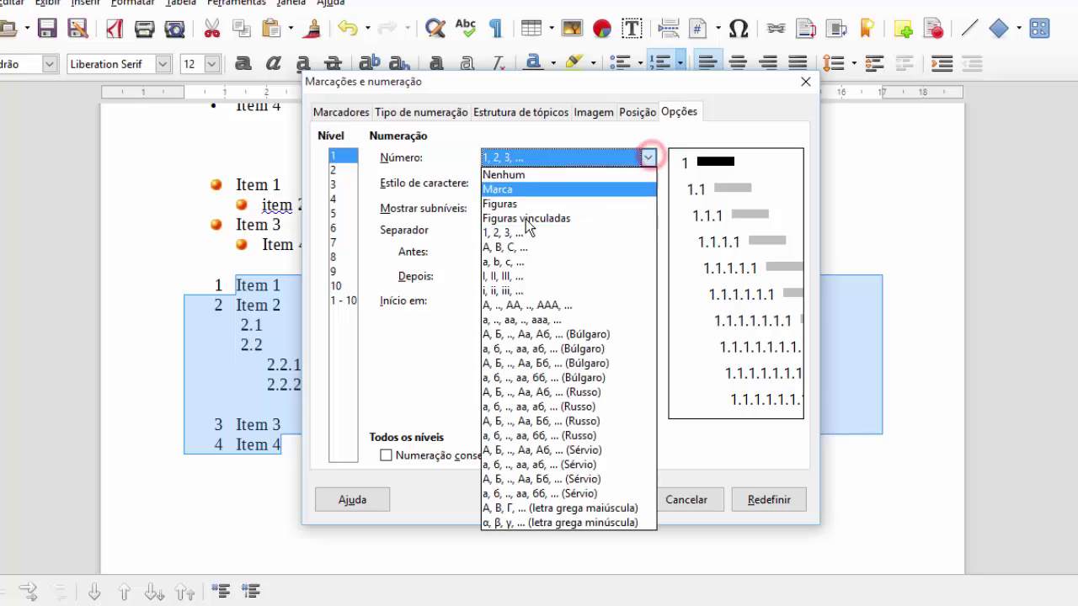
left_click(523, 245)
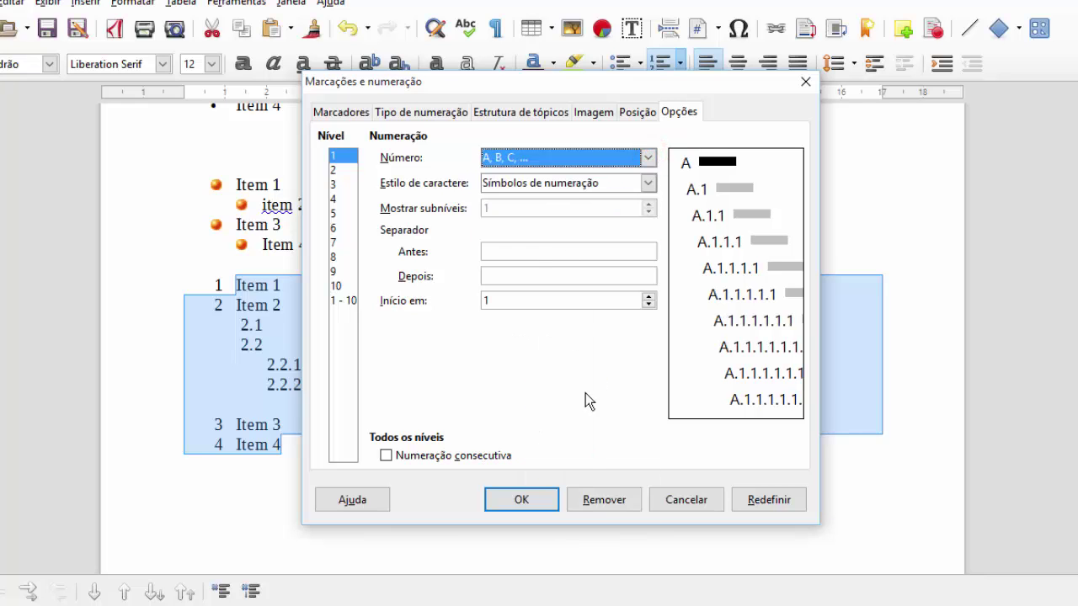
left_click(545, 499)
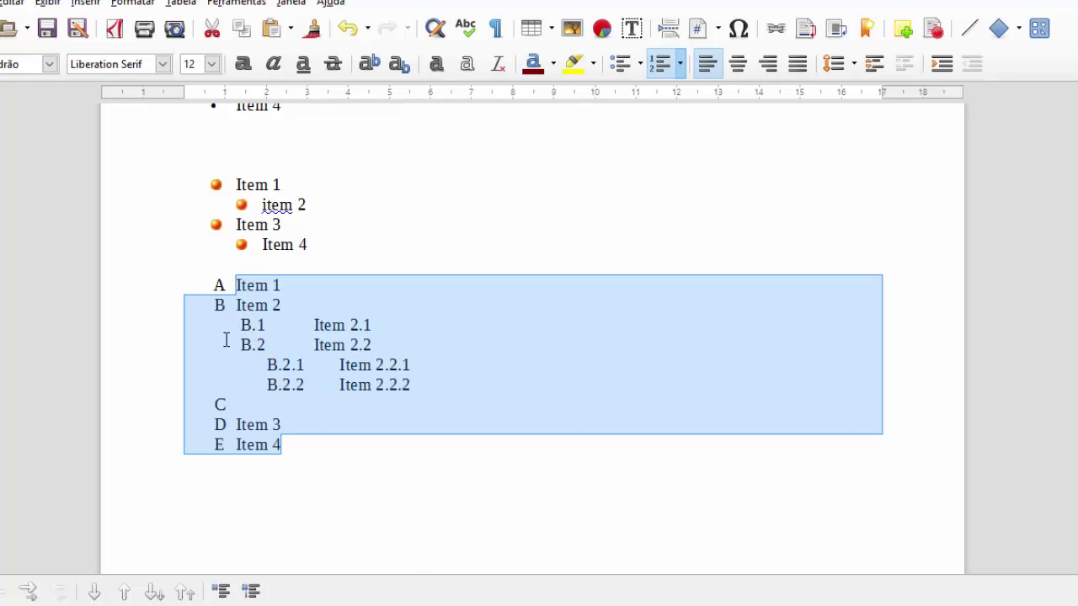
Change the selected list's numbering type to uppercase Roman numerals I. II. III.
left_click(679, 66)
left_click(736, 230)
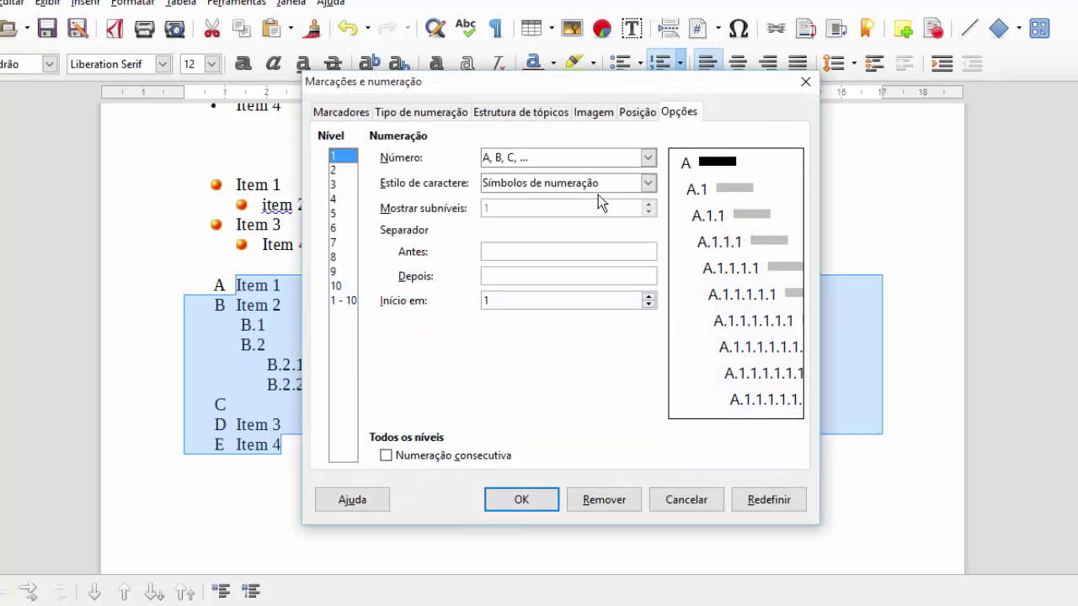
left_click(541, 182)
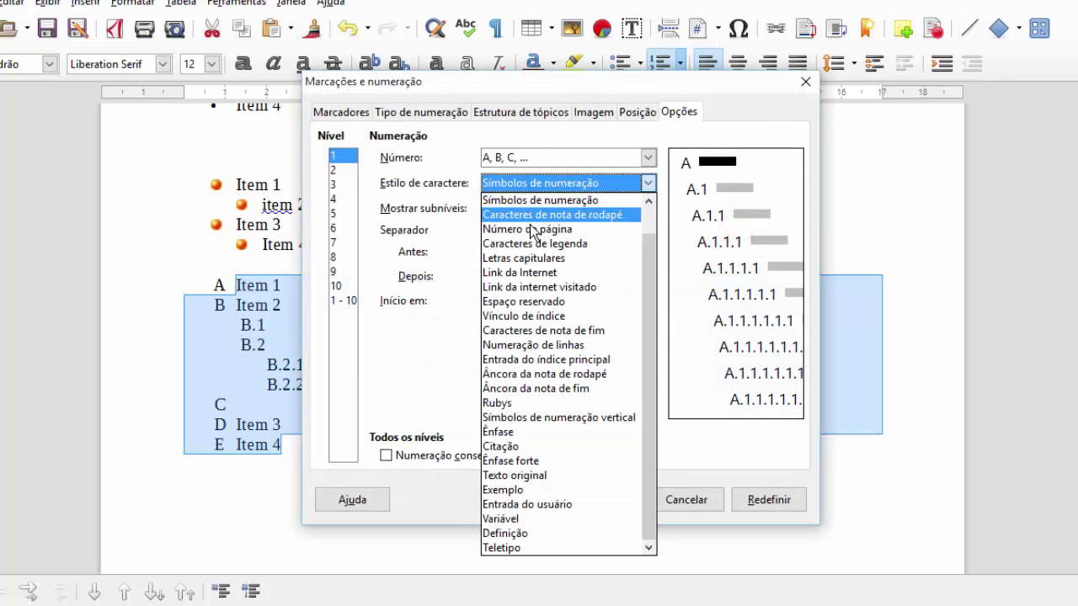
left_click(421, 212)
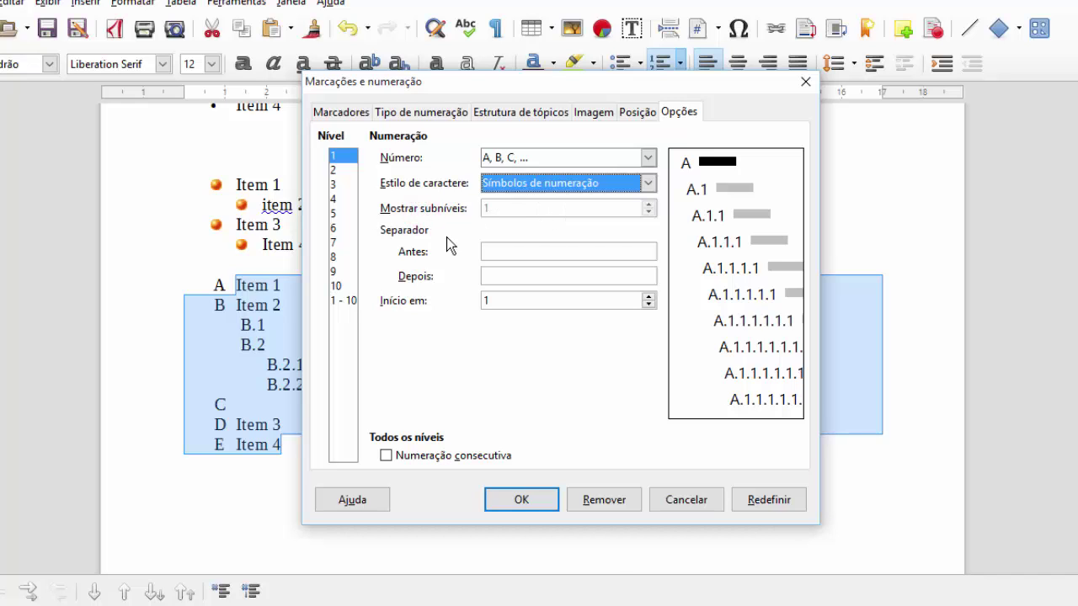
left_click(623, 112)
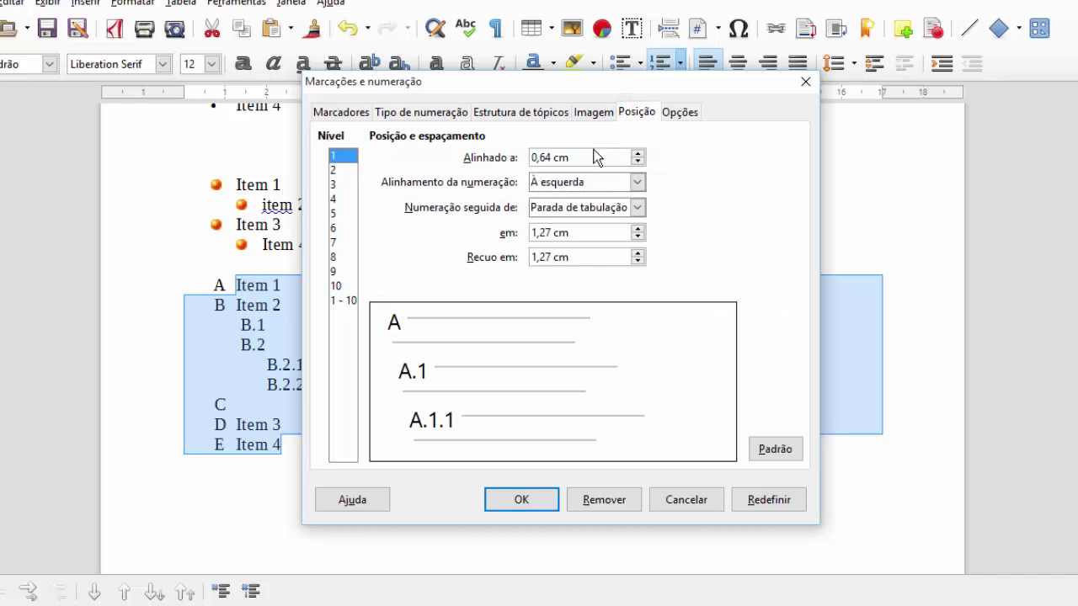
left_click(503, 110)
left_click(416, 109)
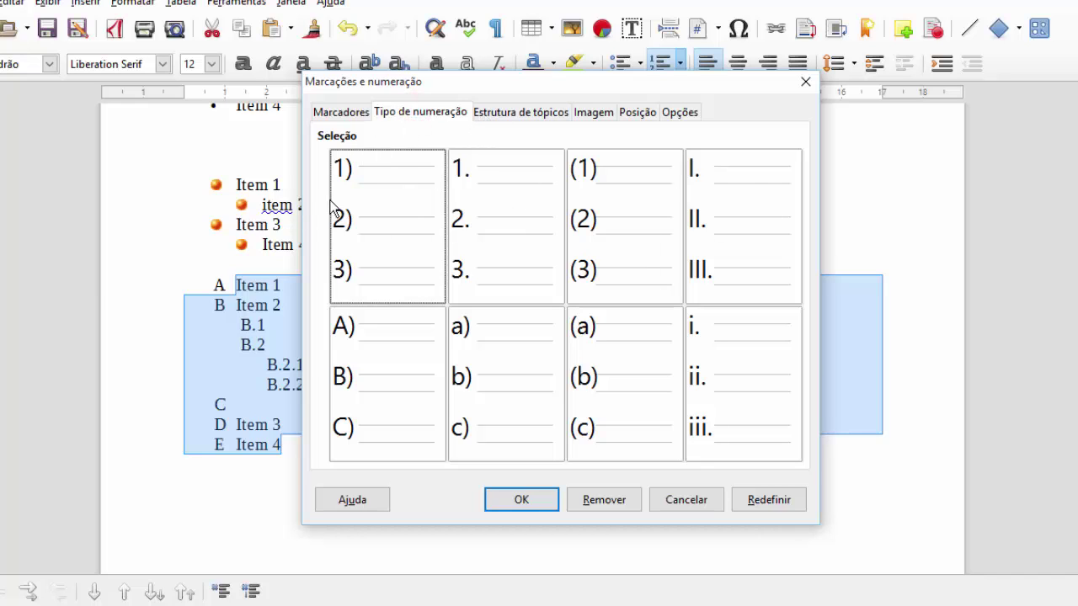
left_click(697, 224)
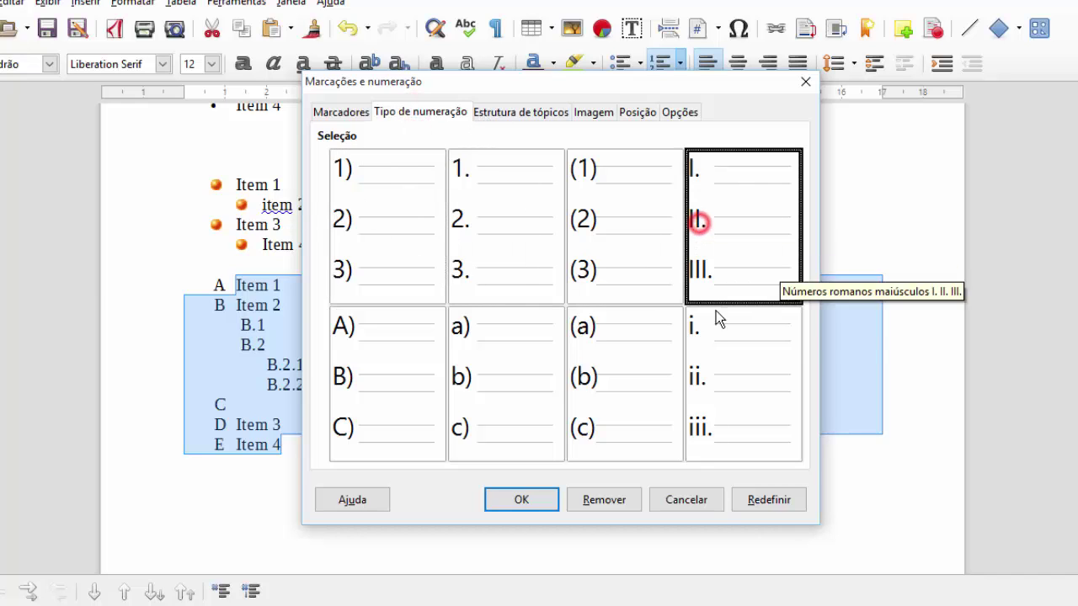
left_click(533, 501)
left_click(483, 375)
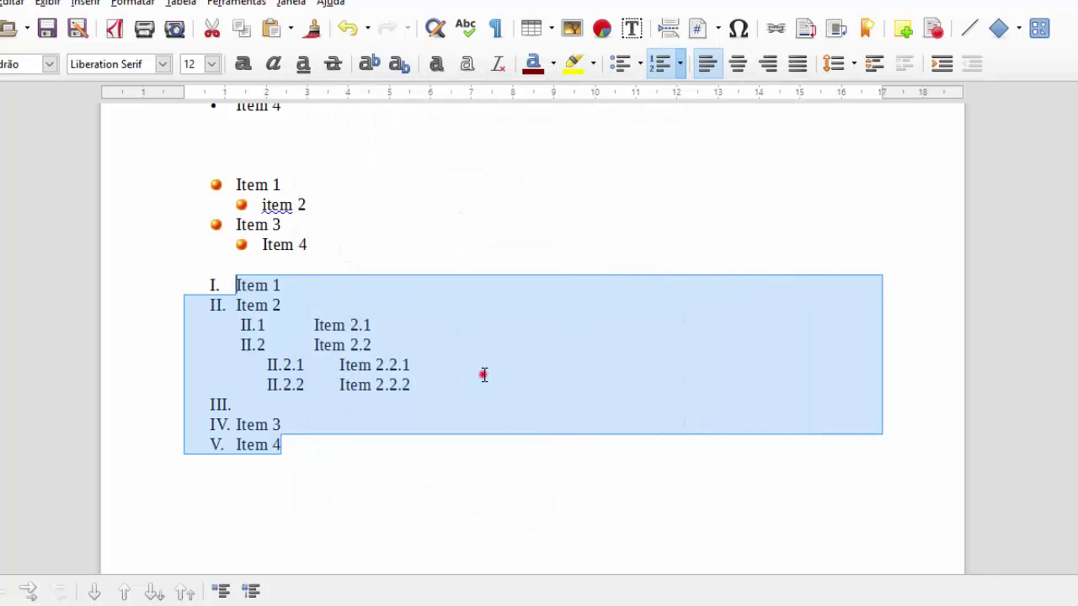
Remove the empty numbered line between Item 2.2.2 and Item 3 in the list.
left_click(235, 410)
key("BackSpace")
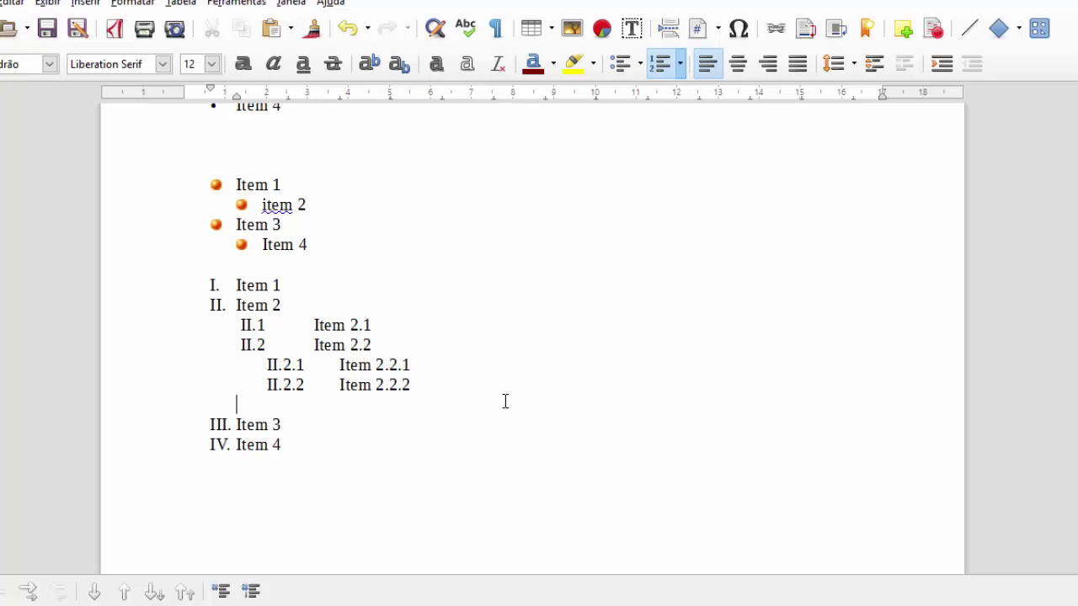
key("Delete")
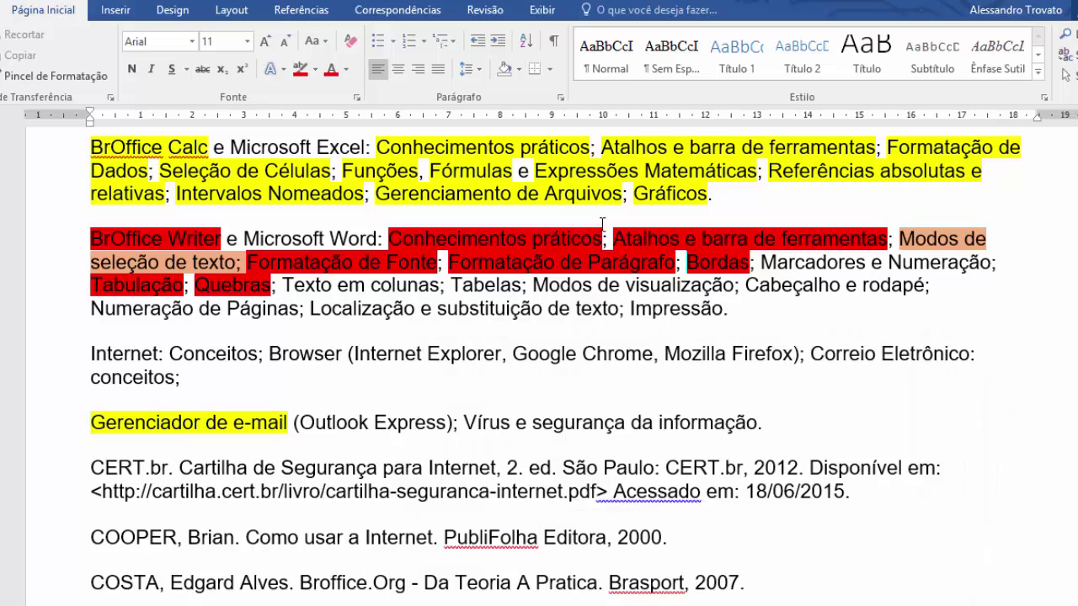
Switch to the syllabus document in Word and highlight "Marcadores e Numeração" in red.
left_click(846, 262)
left_click_drag(762, 262, 991, 263)
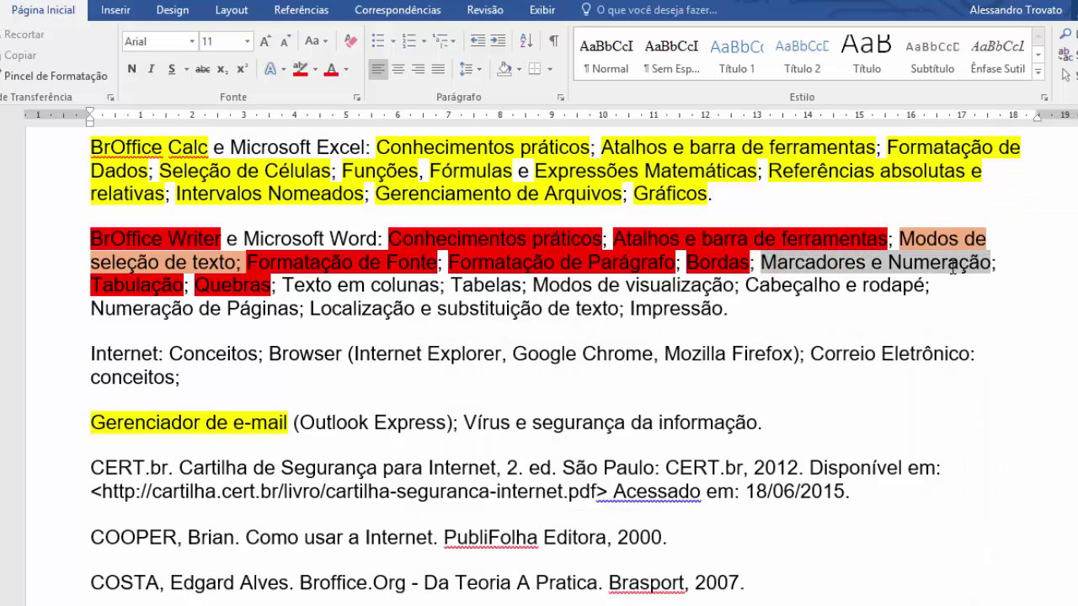
left_click(301, 69)
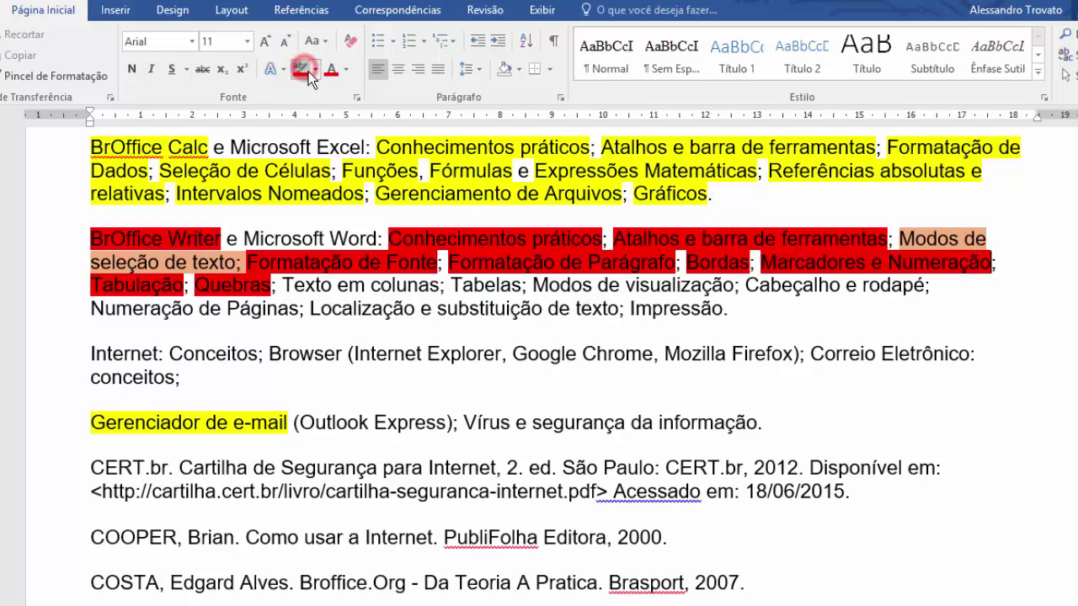
Point out the topic "Texto em colunas" in the Word syllabus and switch back to LibreOffice Writer.
left_click(404, 284)
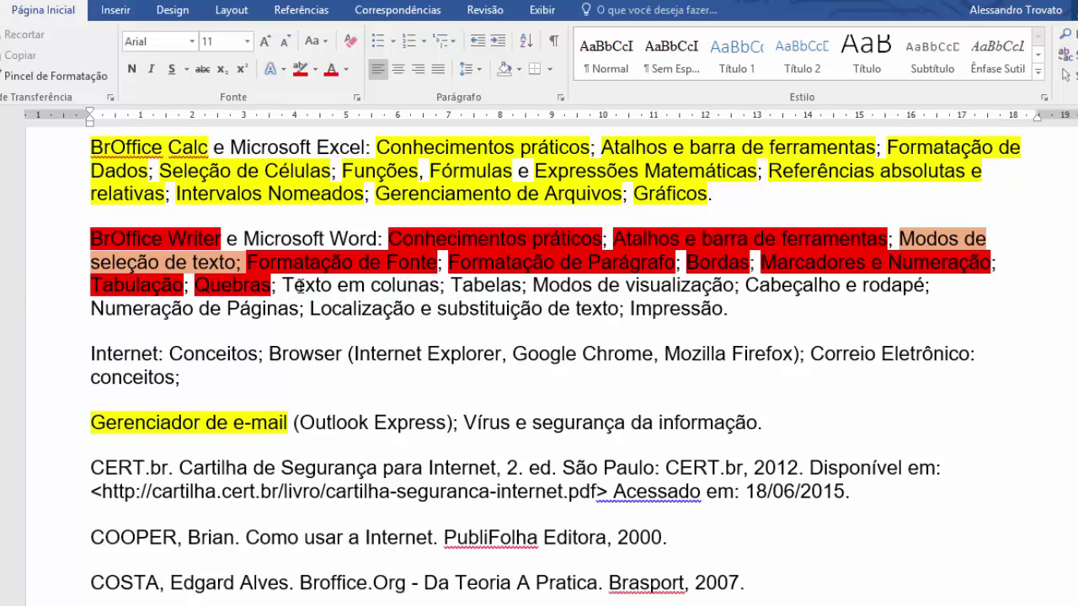
left_click_drag(289, 285, 440, 285)
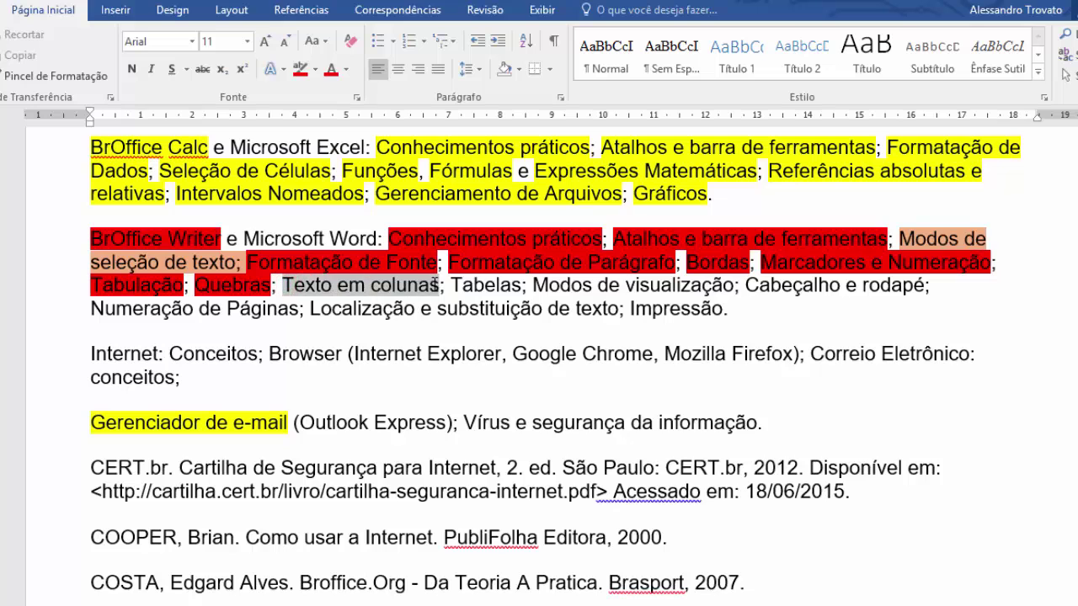
left_click(392, 328)
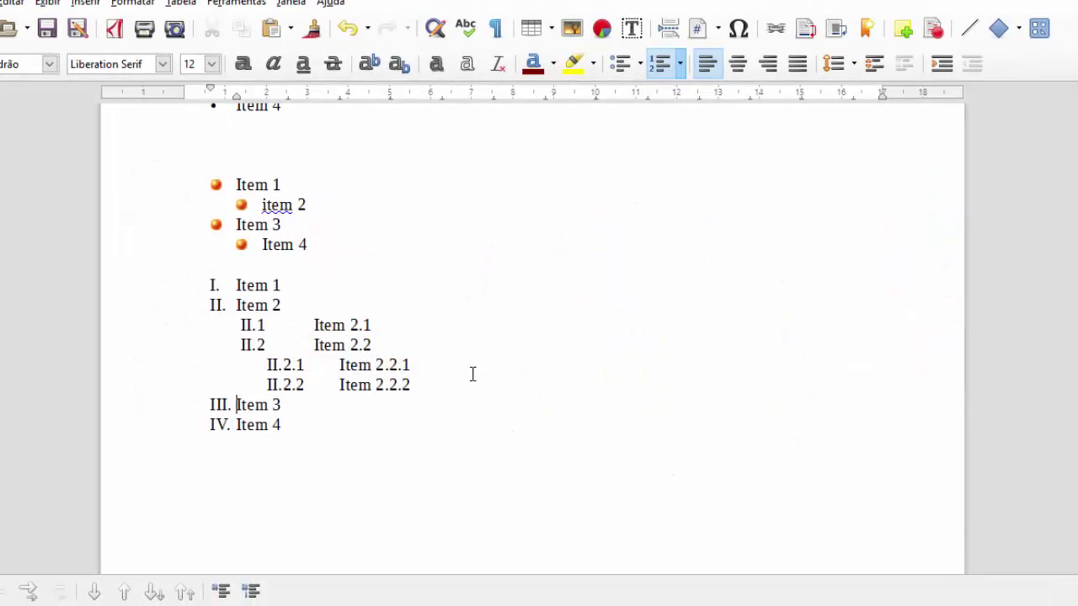
Copy the whole "O vídeo fornece uma maneira poderosa" paragraph located just above H20.
left_click(472, 373)
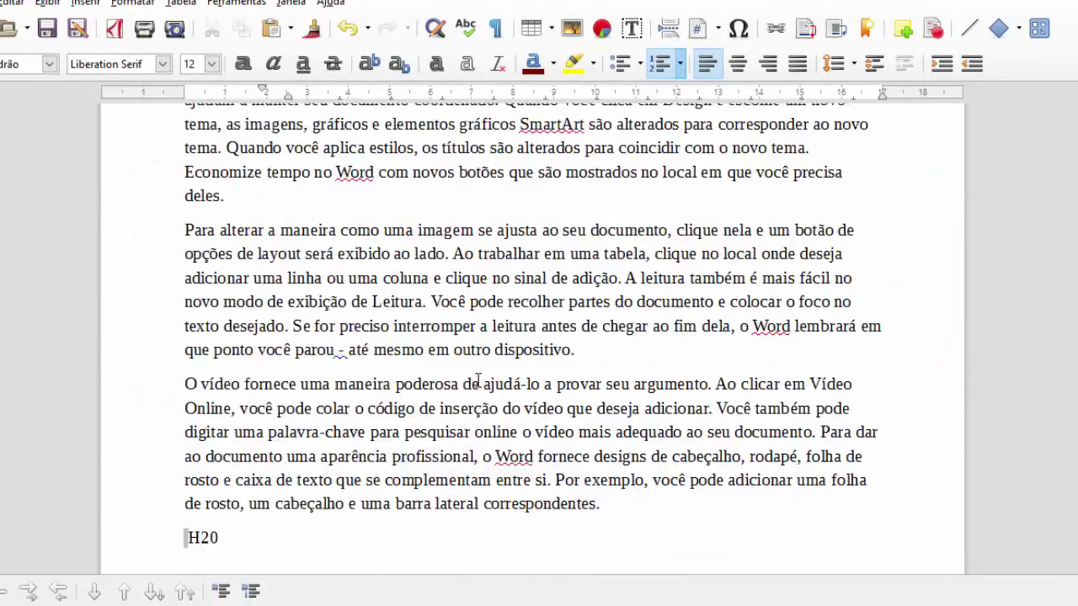
scroll(478, 381, "up", 2)
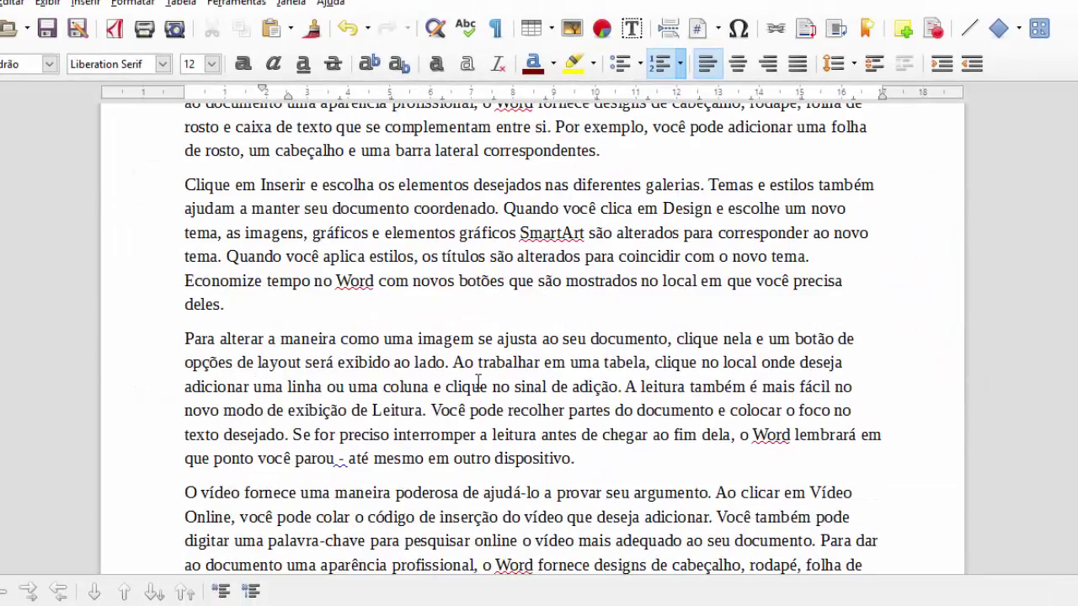
scroll(477, 380, "down", 2)
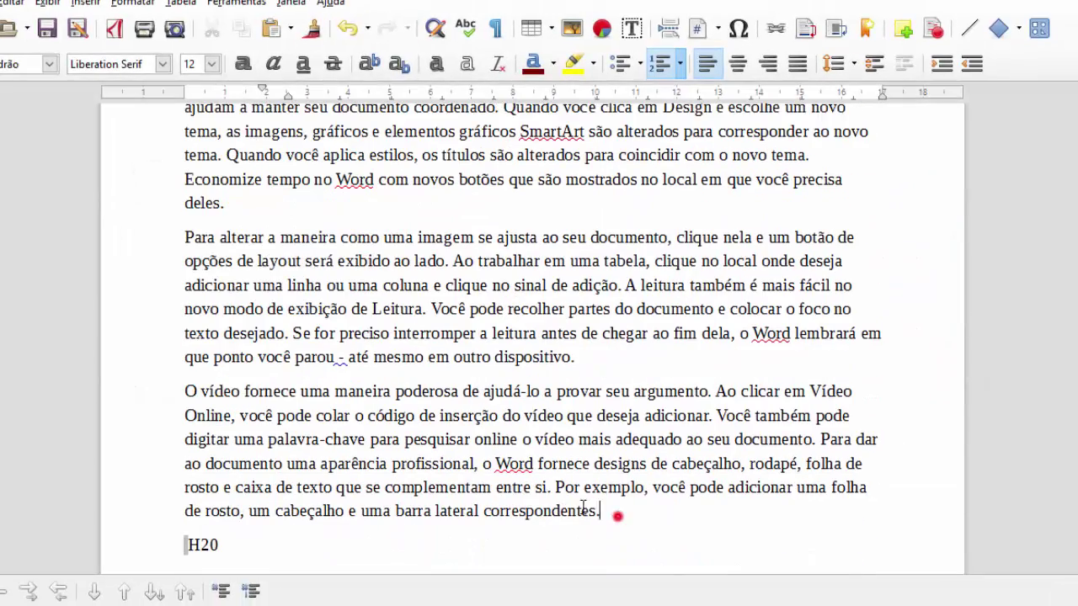
left_click_drag(611, 511, 157, 395)
key("ctrl+c")
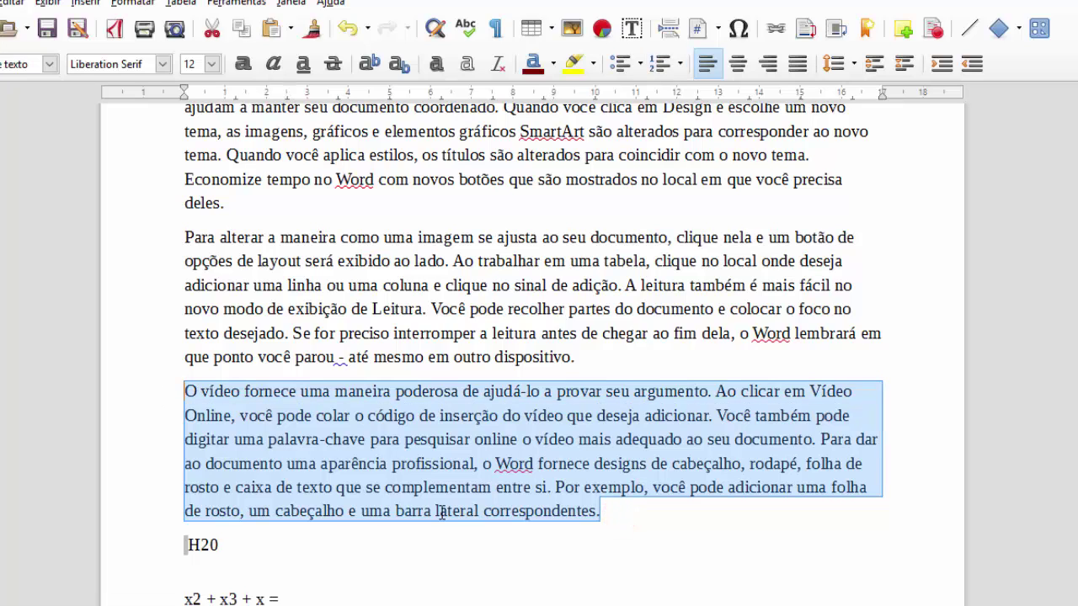
Paste the copied text twice at the end of the same paragraph and add an empty line before H20.
left_click(623, 512)
key("Return")
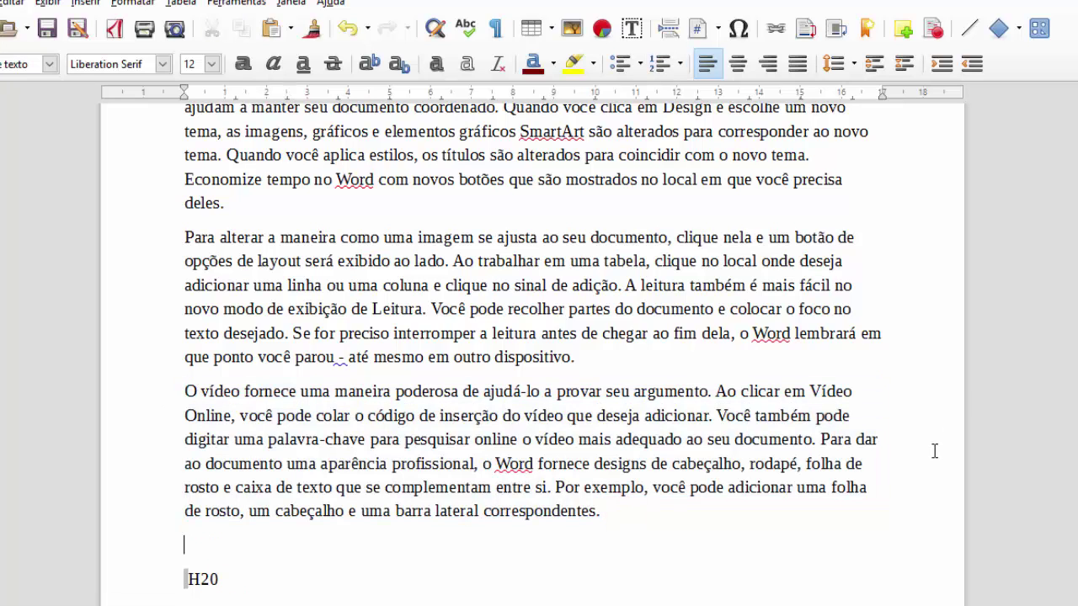
key("BackSpace")
key("ctrl+v")
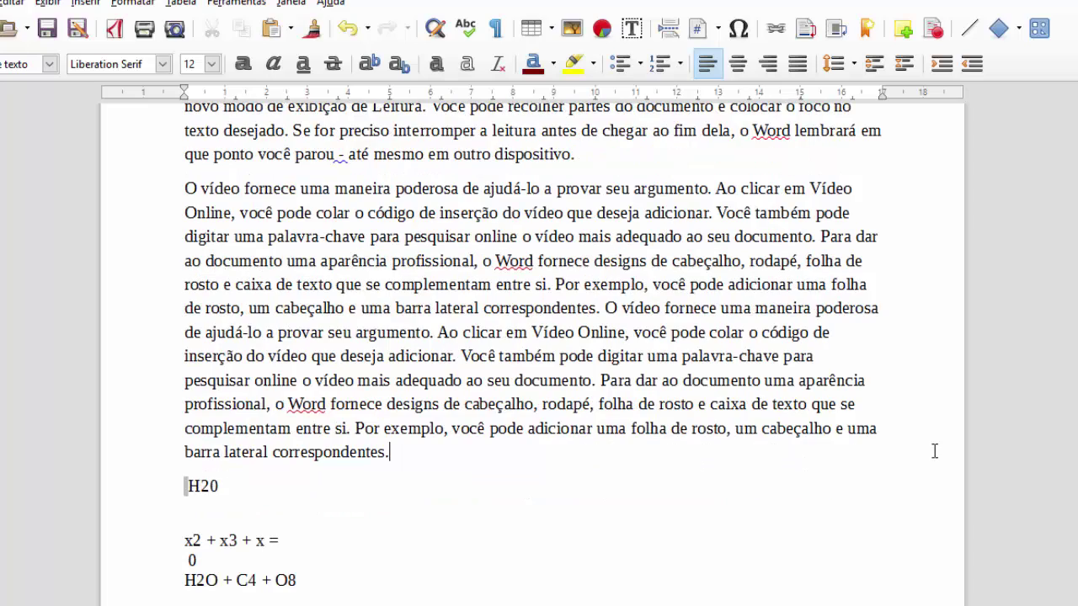
key("ctrl+v")
key("Down")
key("Return")
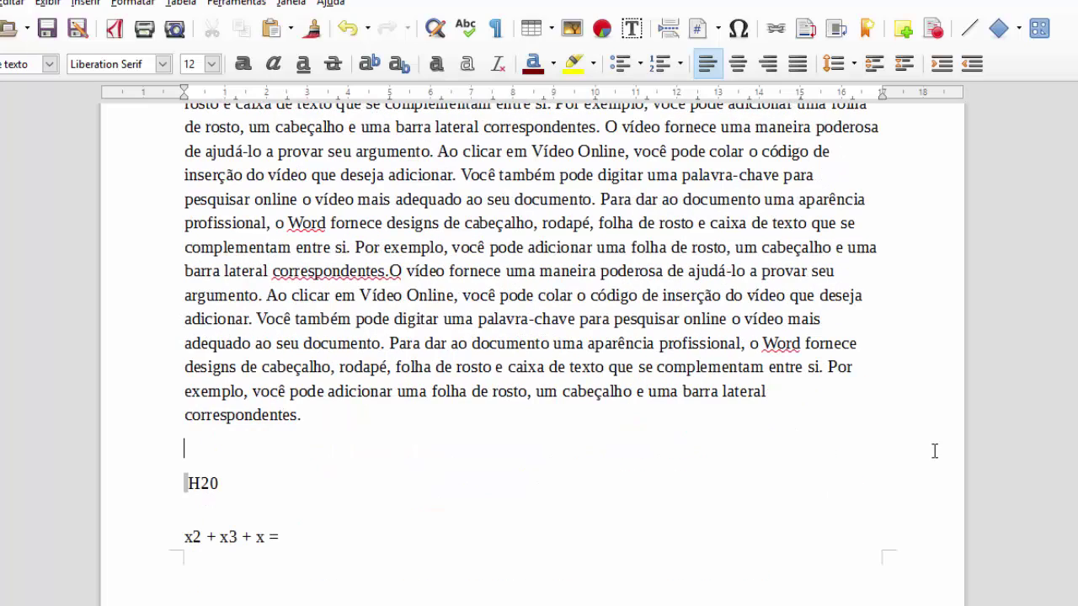
Select the entire lengthened "O vídeo fornece" paragraph and open its column settings.
scroll(572, 389, "up", 3)
left_click(411, 286)
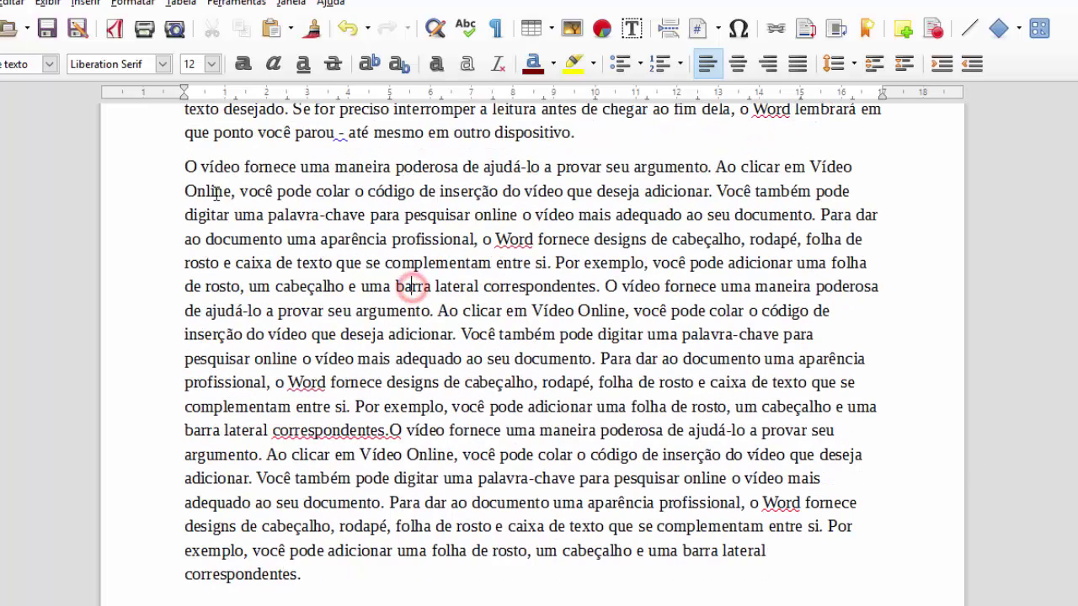
left_click_drag(308, 576, 176, 171)
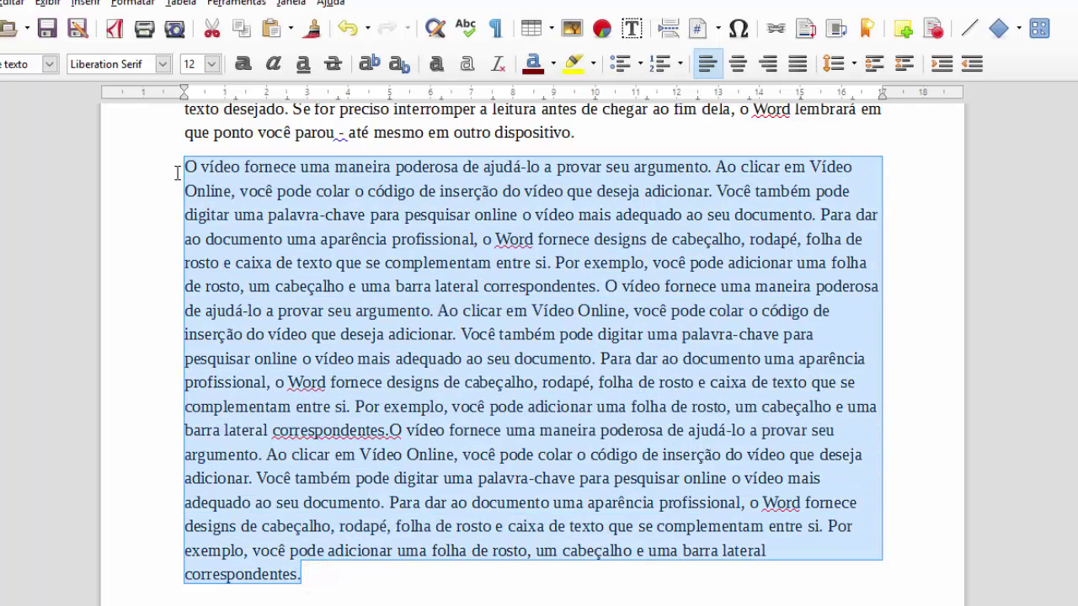
left_click(127, 5)
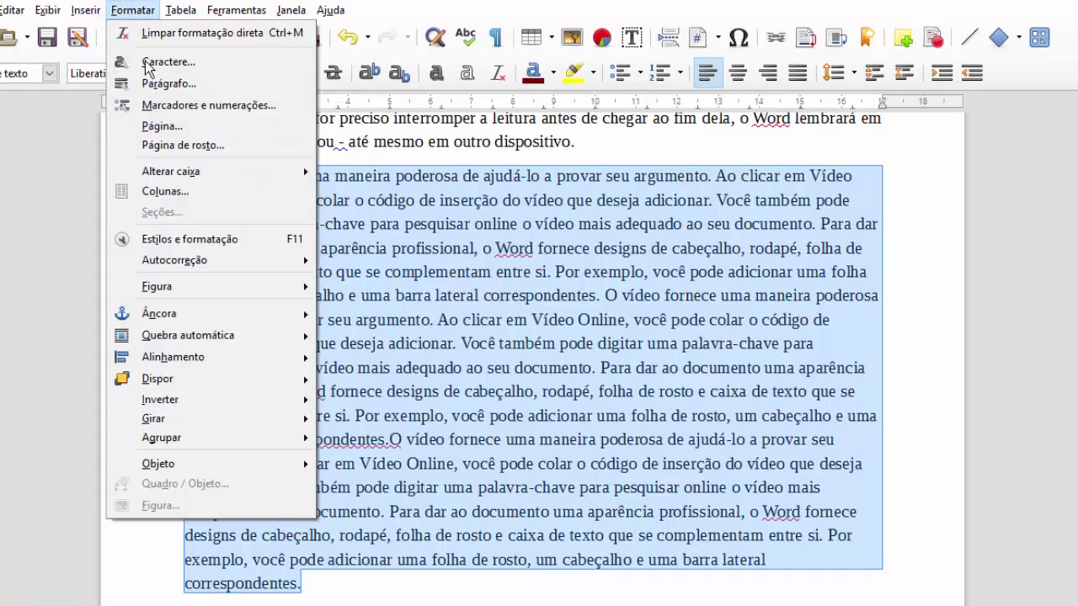
left_click(188, 196)
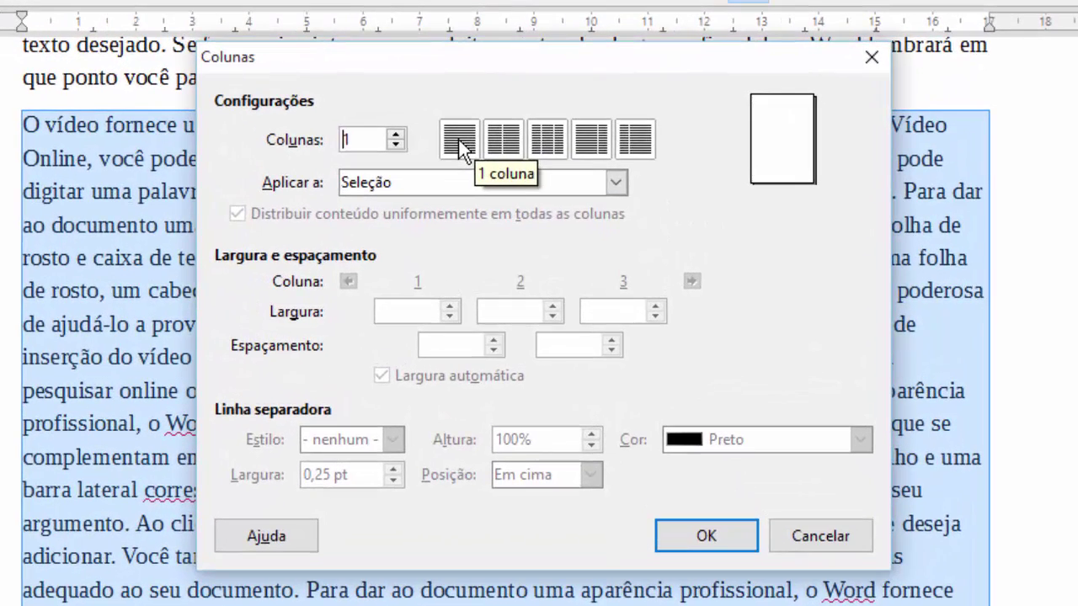
Try the preset layouts with two equal columns, three equal columns and both unequal two-column arrangements.
left_click(504, 148)
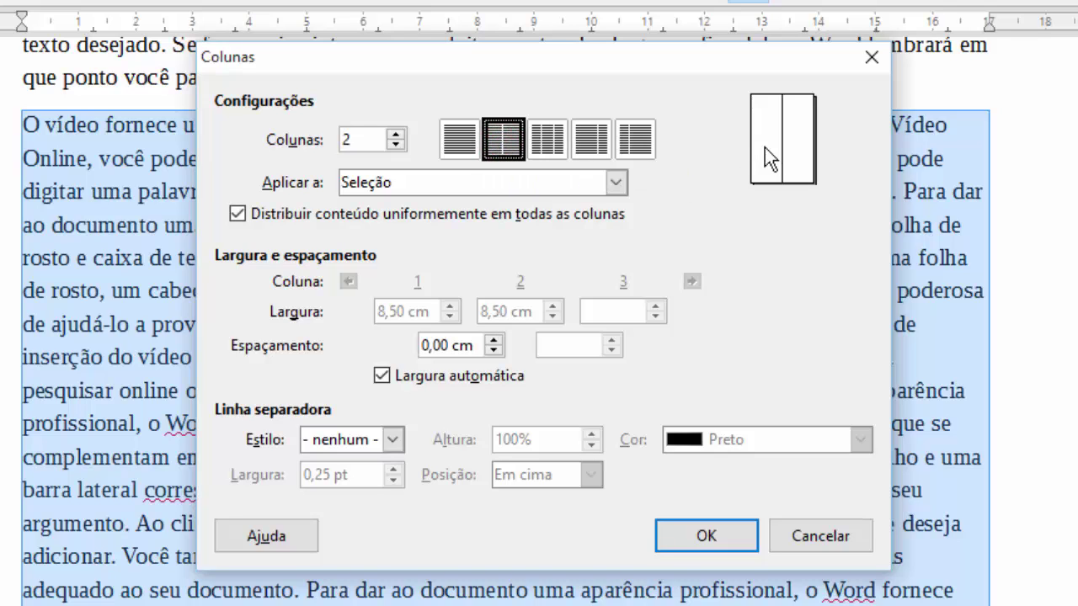
left_click(558, 157)
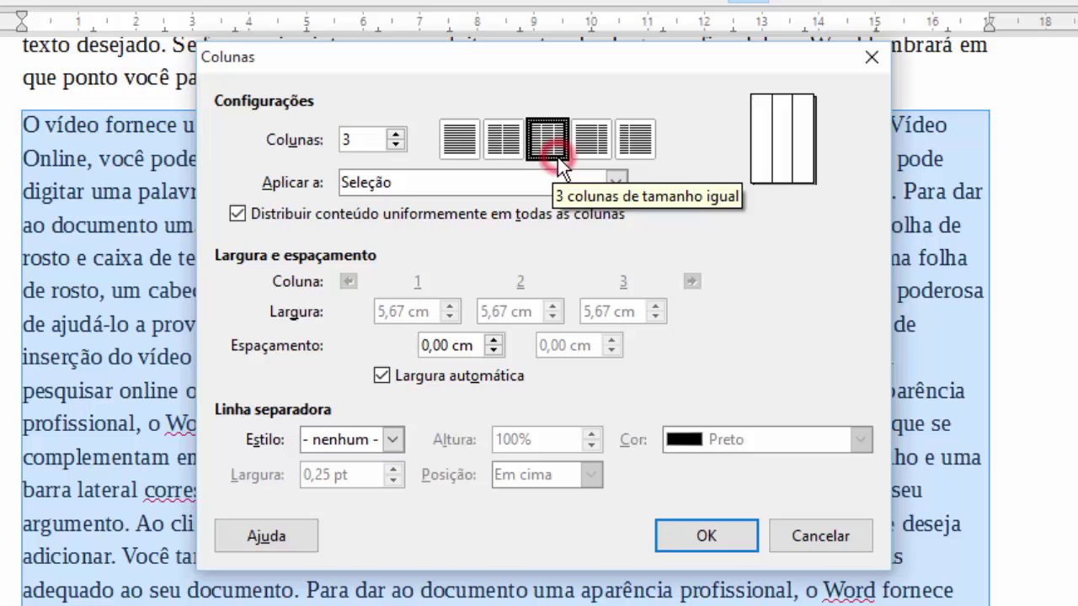
left_click(604, 145)
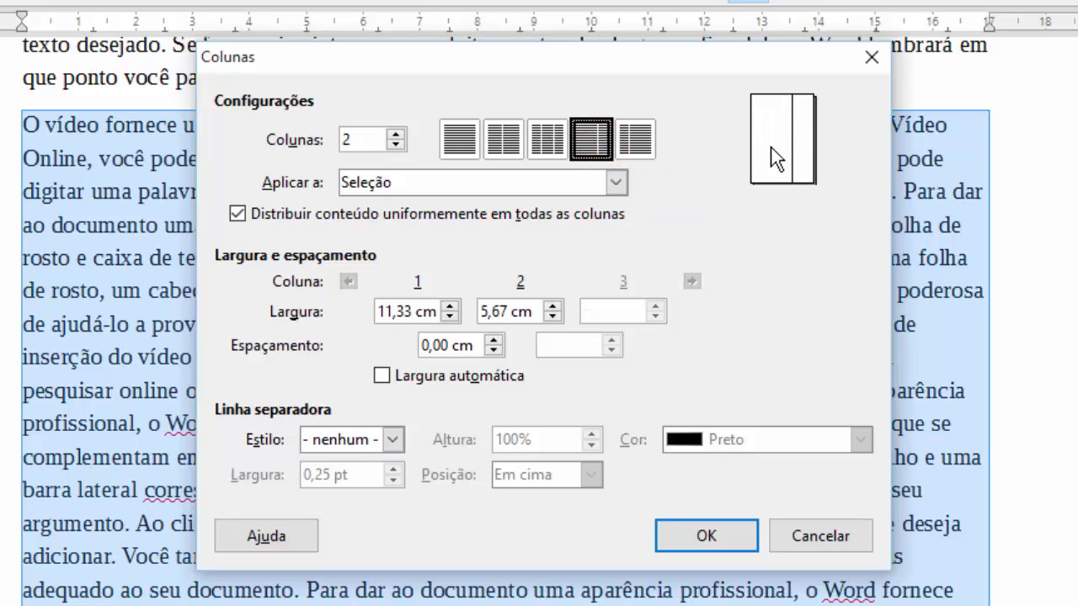
left_click(632, 152)
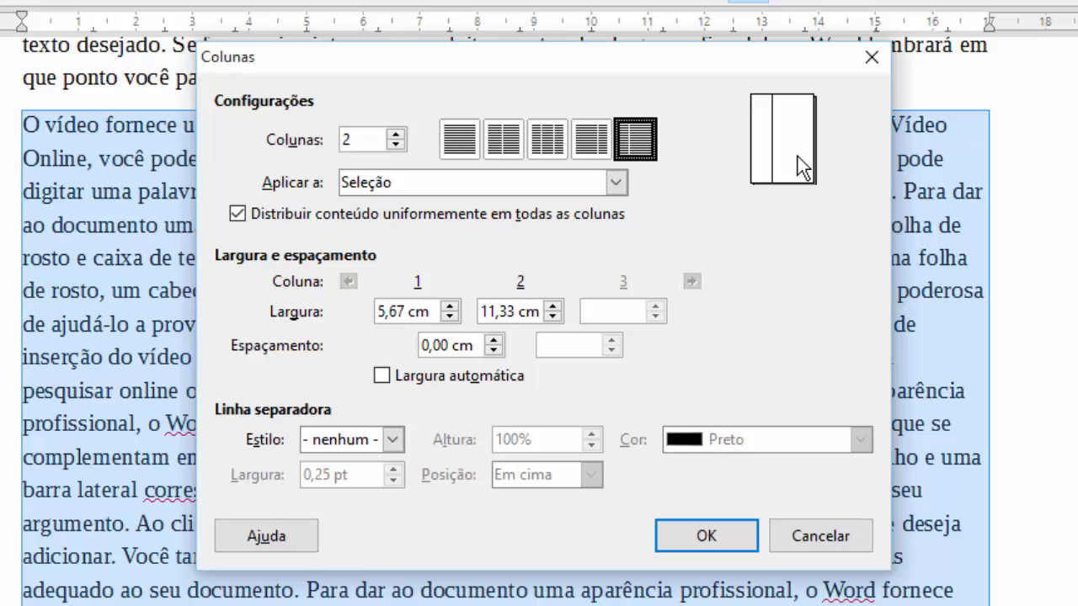
Choose two equal columns for the paragraph and apply them to the selection (Seleção) only.
left_click(504, 137)
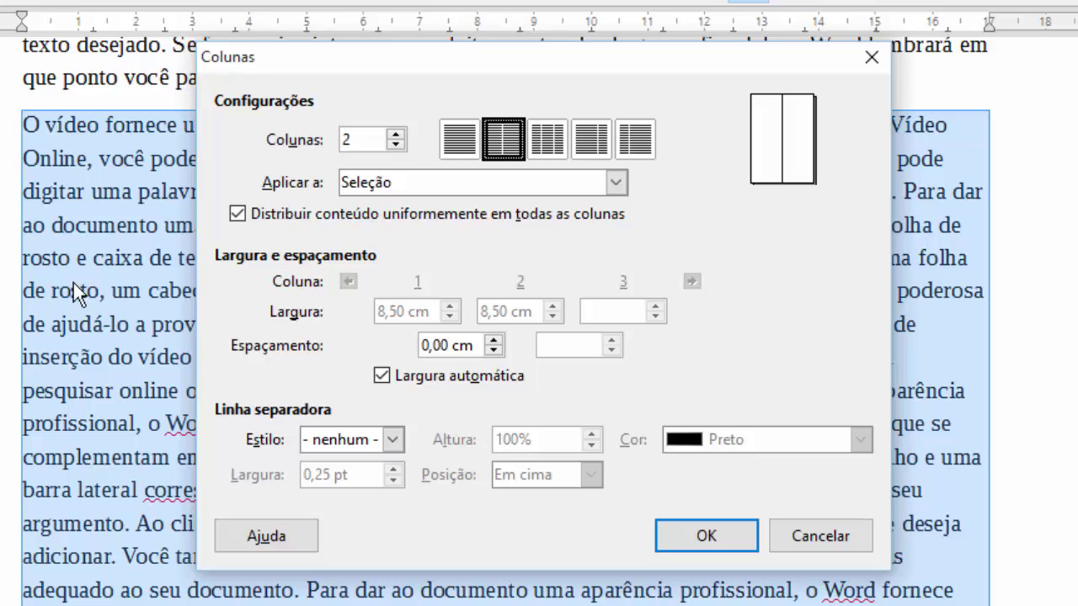
left_click(619, 181)
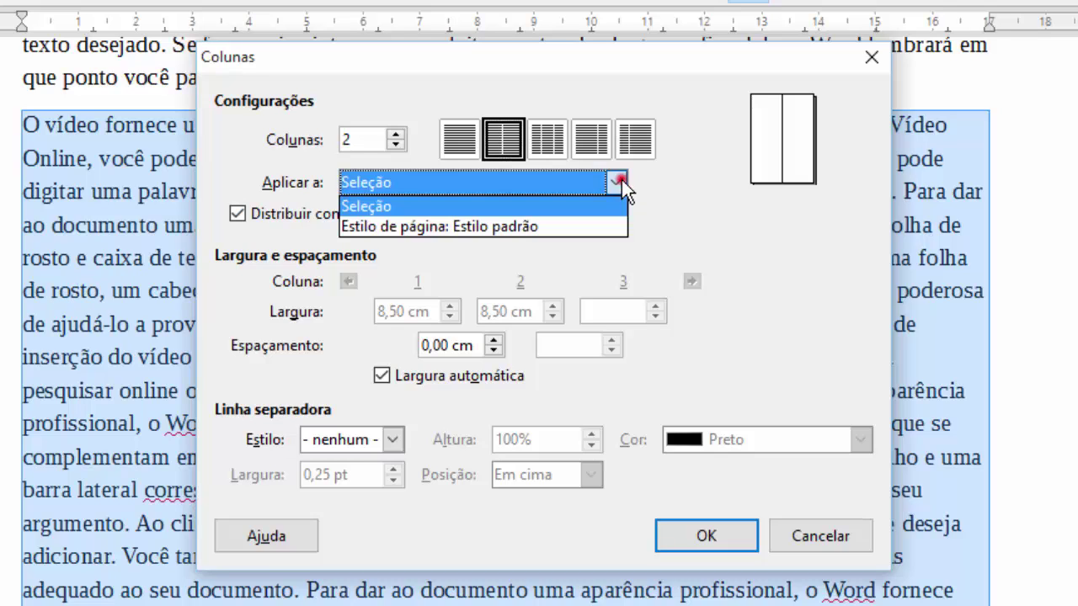
left_click(431, 209)
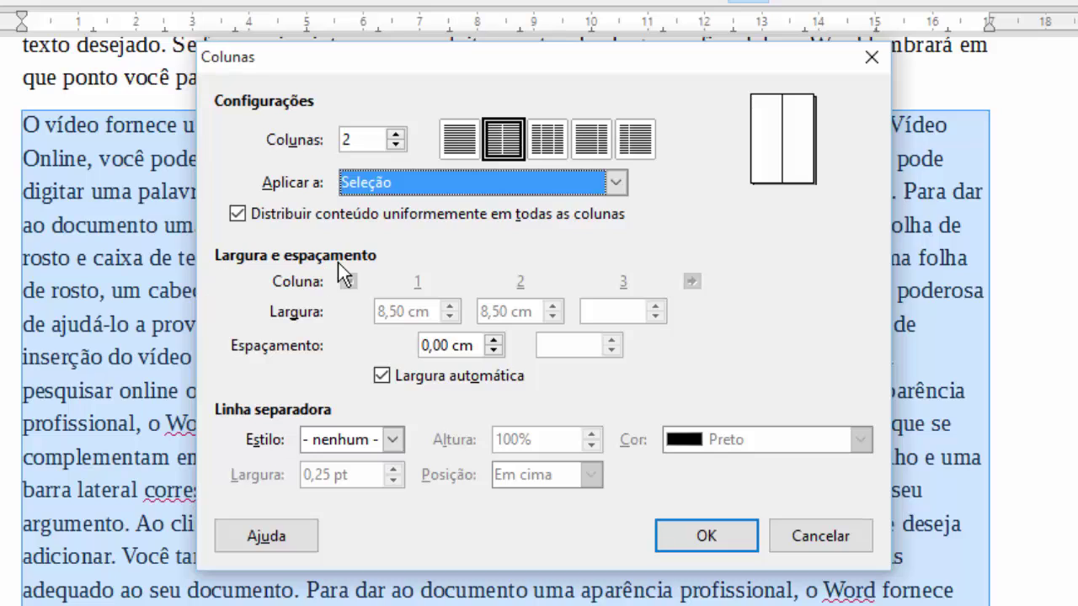
Set the spacing between the two columns to 0,15 cm.
left_click(497, 338)
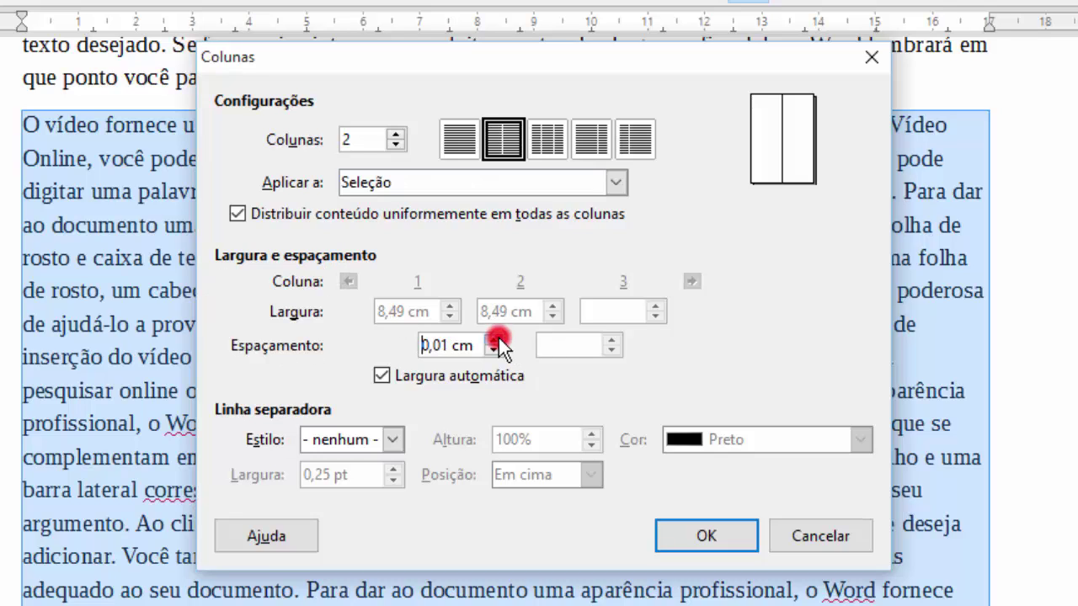
left_click(497, 338)
left_click(497, 338)
left_click(497, 339)
left_click(497, 339)
left_click(497, 338)
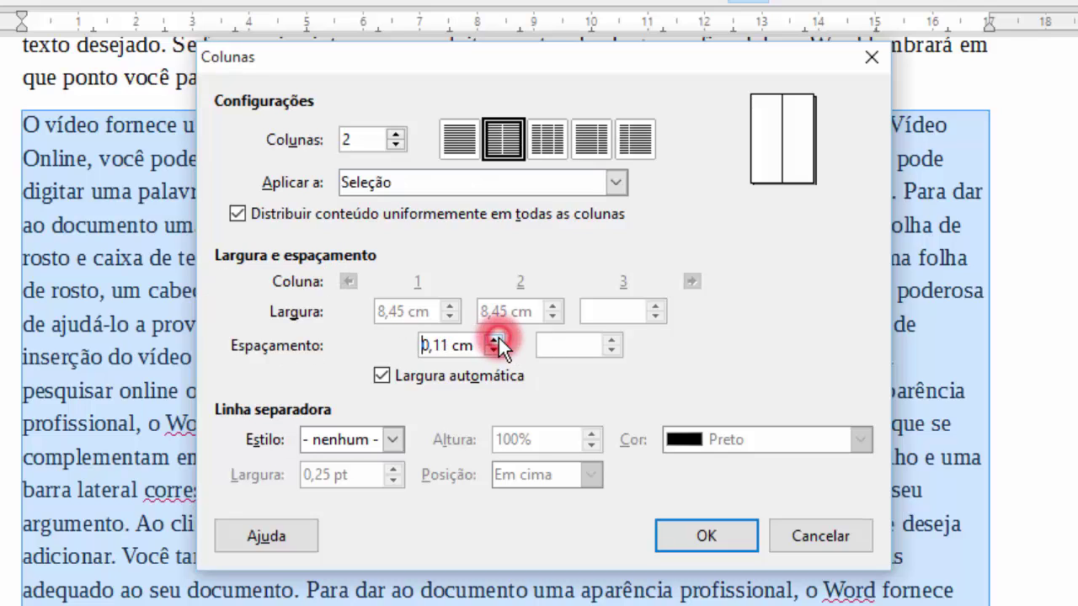
left_click(497, 338)
left_click(497, 339)
left_click(496, 338)
left_click(497, 338)
left_click(496, 339)
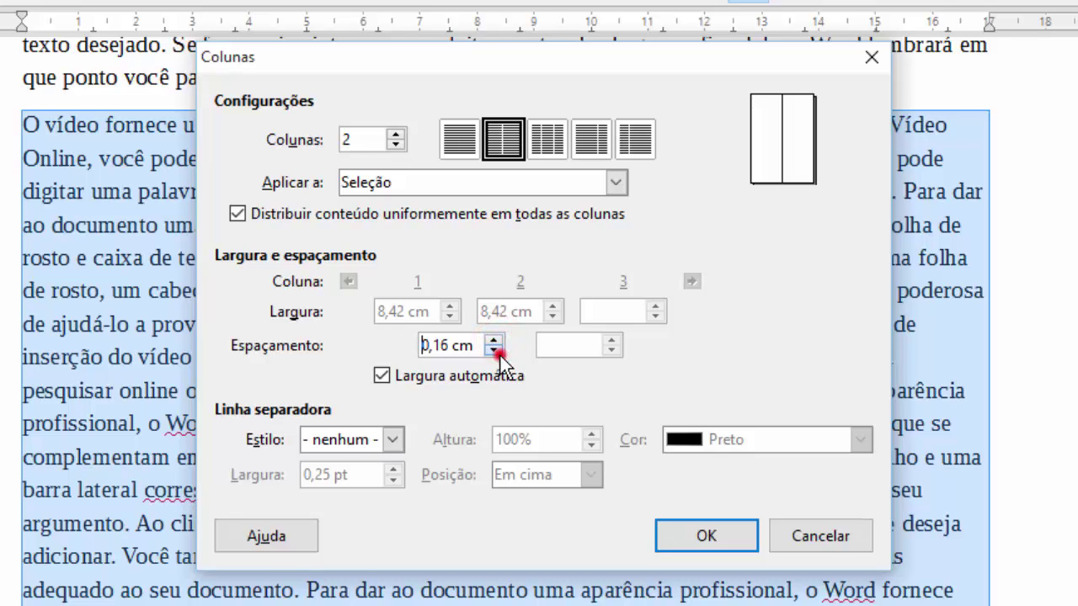
left_click(496, 351)
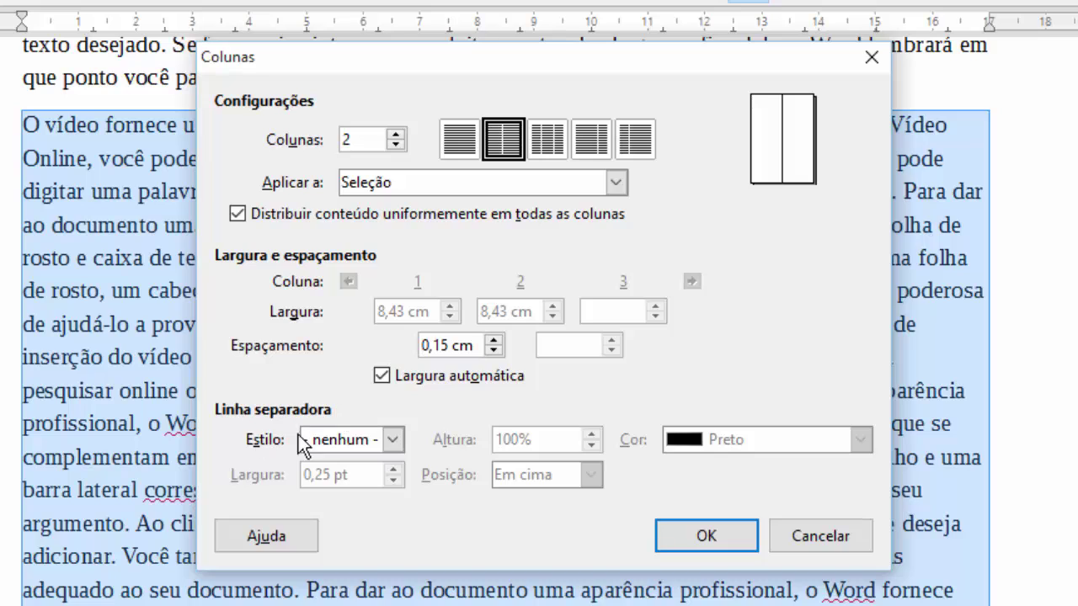
Add a solid separator line between the columns and apply the column layout to the selected paragraph.
left_click(382, 437)
left_click(367, 480)
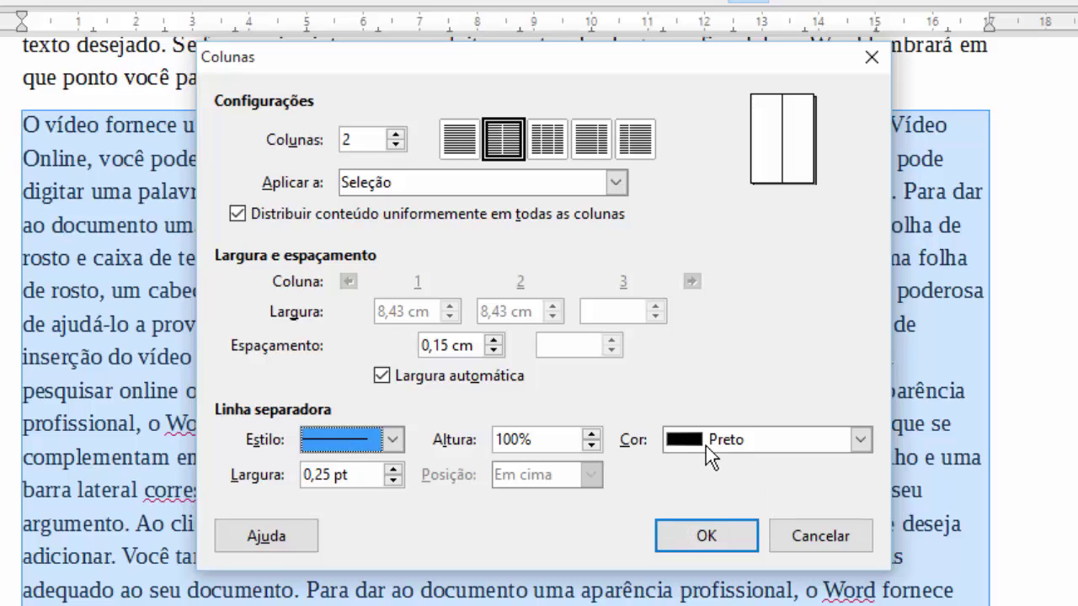
left_click(705, 542)
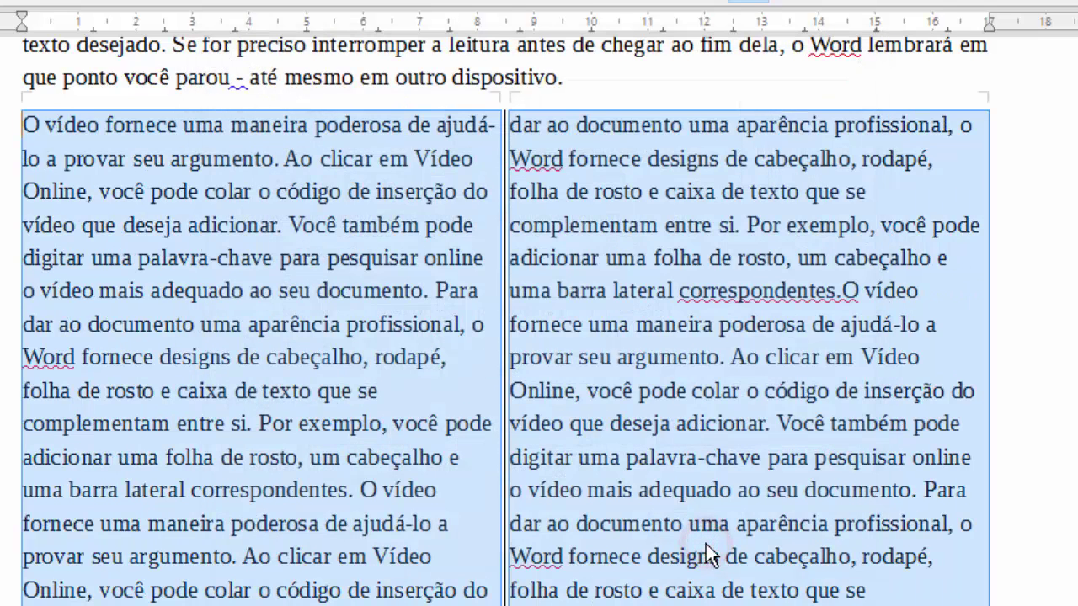
Widen the gap between the columns to about 1.9 cm using the ruler, ending the first column at about 7.3 cm.
left_click(683, 381)
left_click(23, 126)
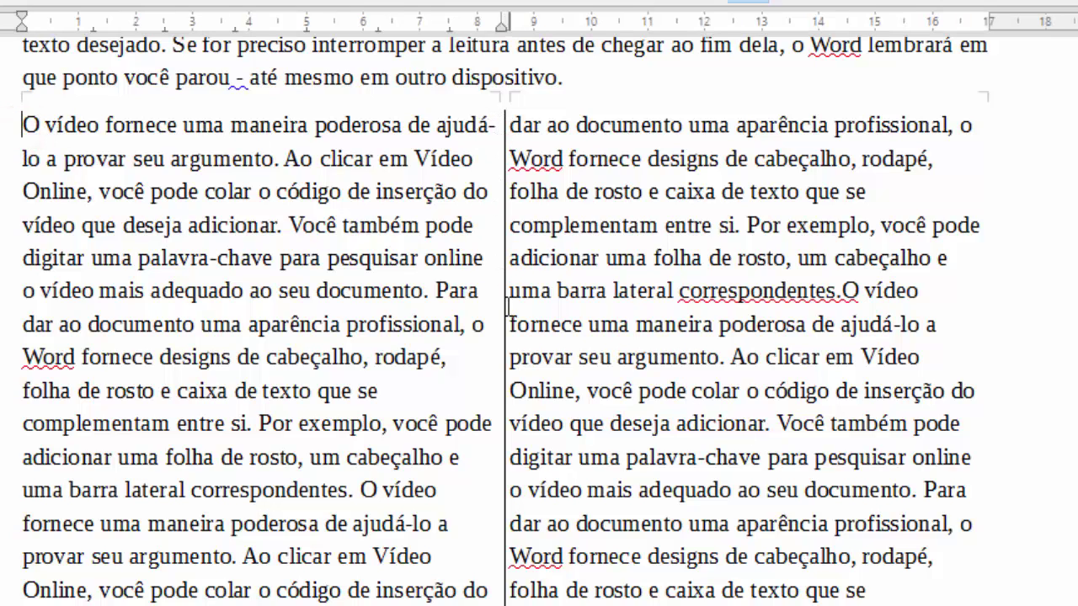
left_click(503, 20)
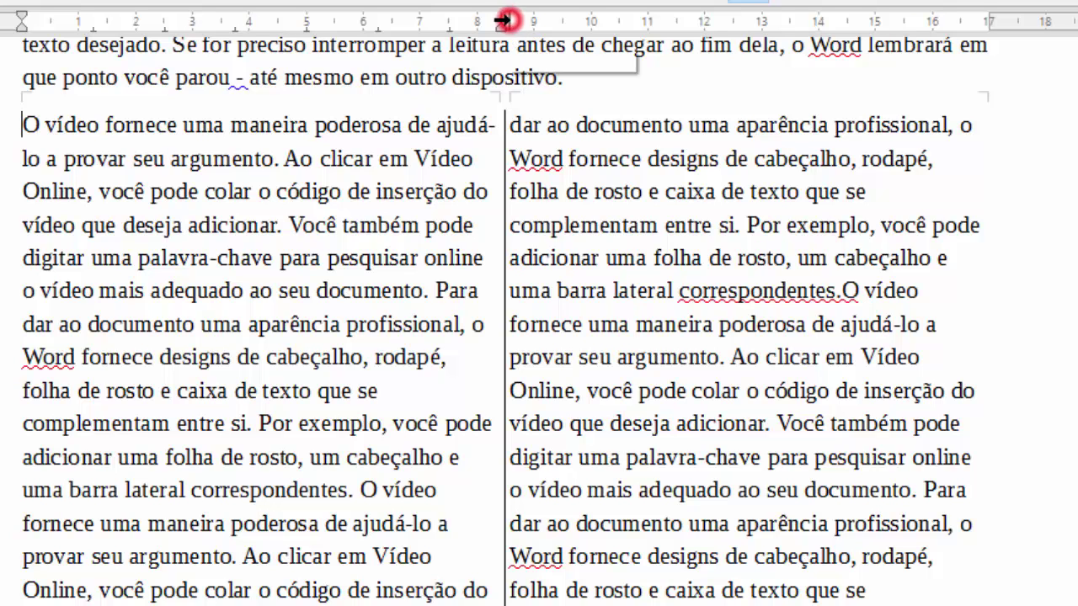
mouse_move(503, 17)
left_mouse_down()
mouse_move(495, 19)
mouse_move(510, 20)
left_mouse_up()
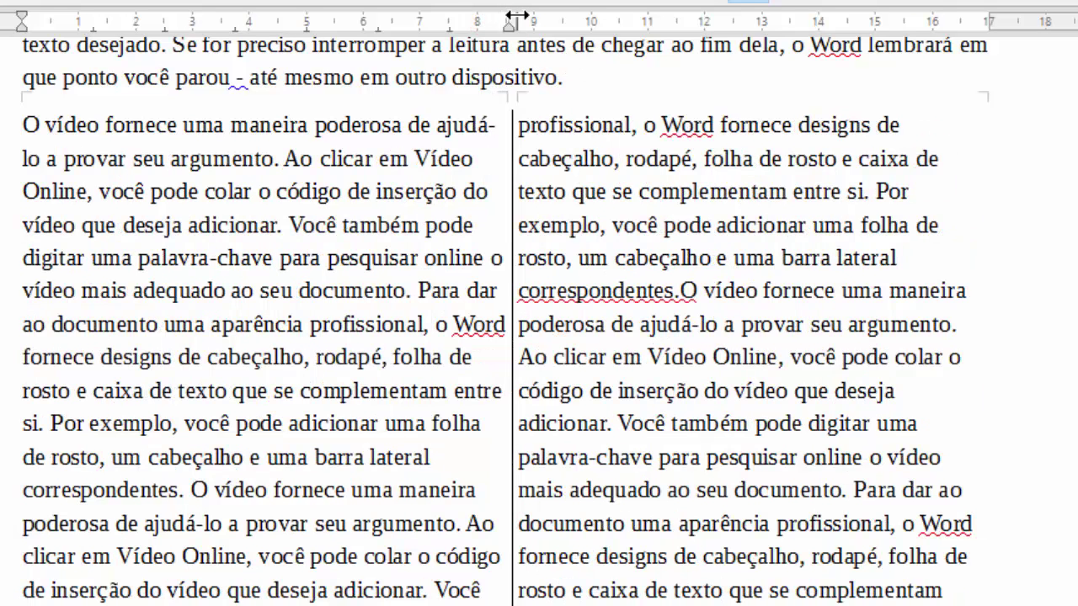
mouse_move(520, 21)
left_mouse_down()
mouse_move(531, 18)
mouse_move(506, 21)
mouse_move(535, 21)
mouse_move(444, 21)
left_mouse_up()
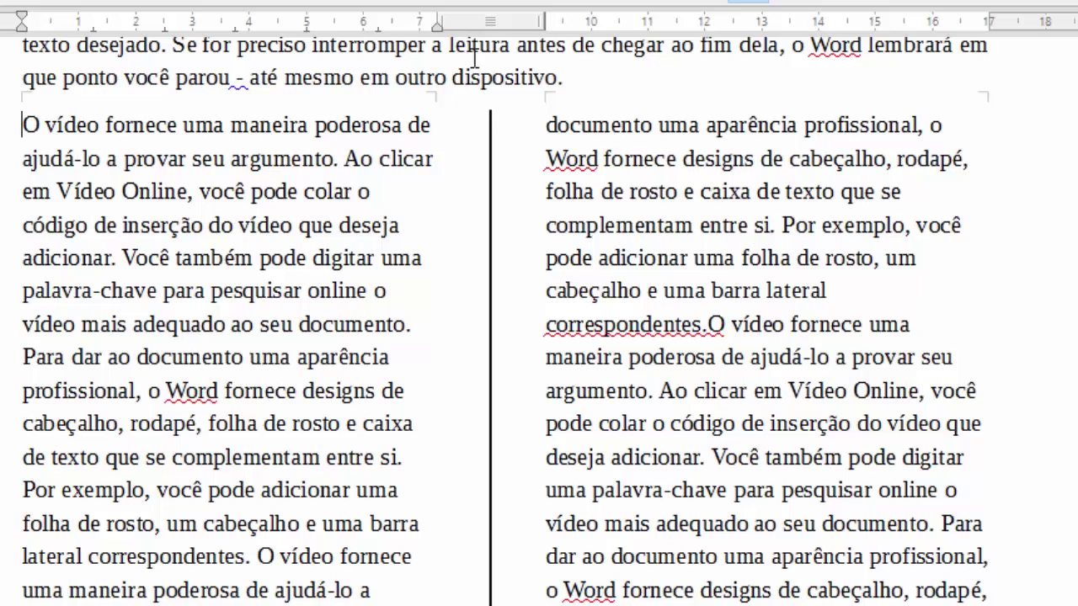
Increase the paragraph spacing of the two-column text by one increment and check the layout around it.
left_click(544, 202)
left_click(298, 191)
left_click(593, 188)
left_click(280, 159)
left_click(223, 159)
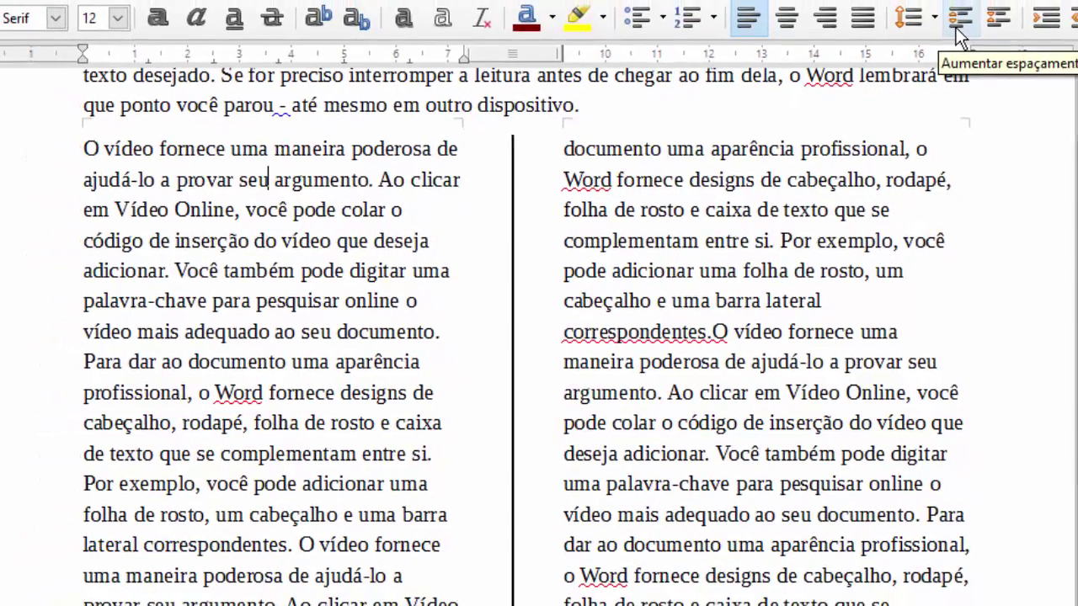
left_click(951, 33)
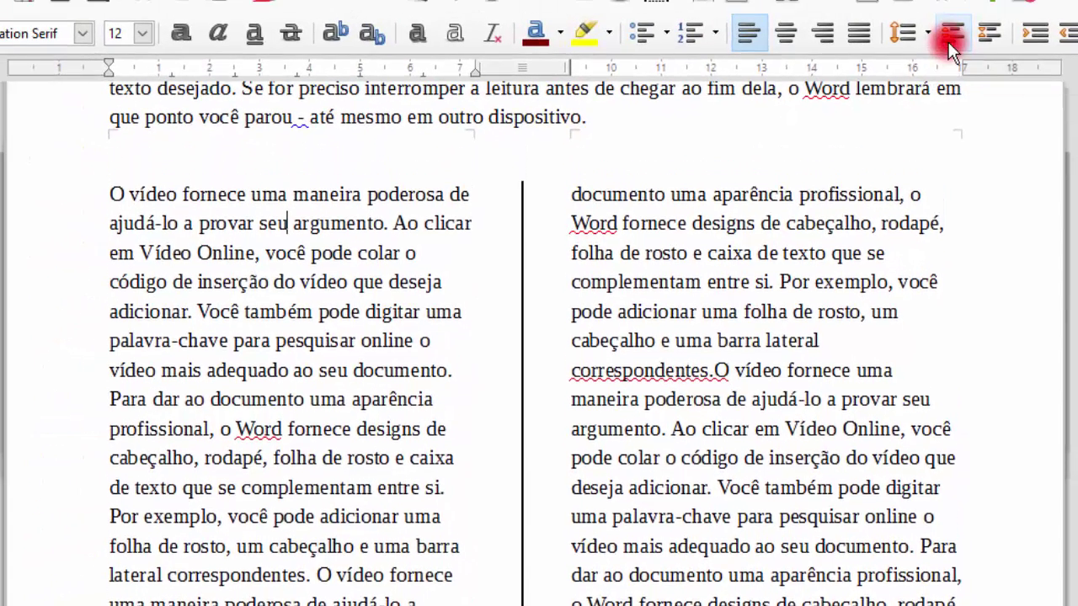
scroll(853, 486, "down", 5)
scroll(853, 487, "down", 5)
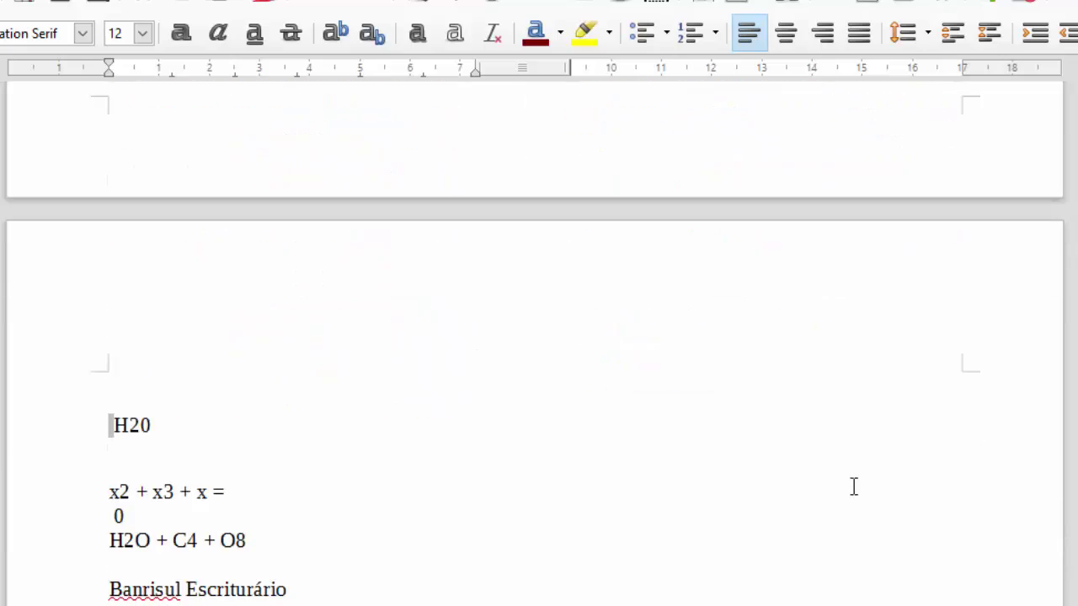
scroll(853, 486, "up", 12)
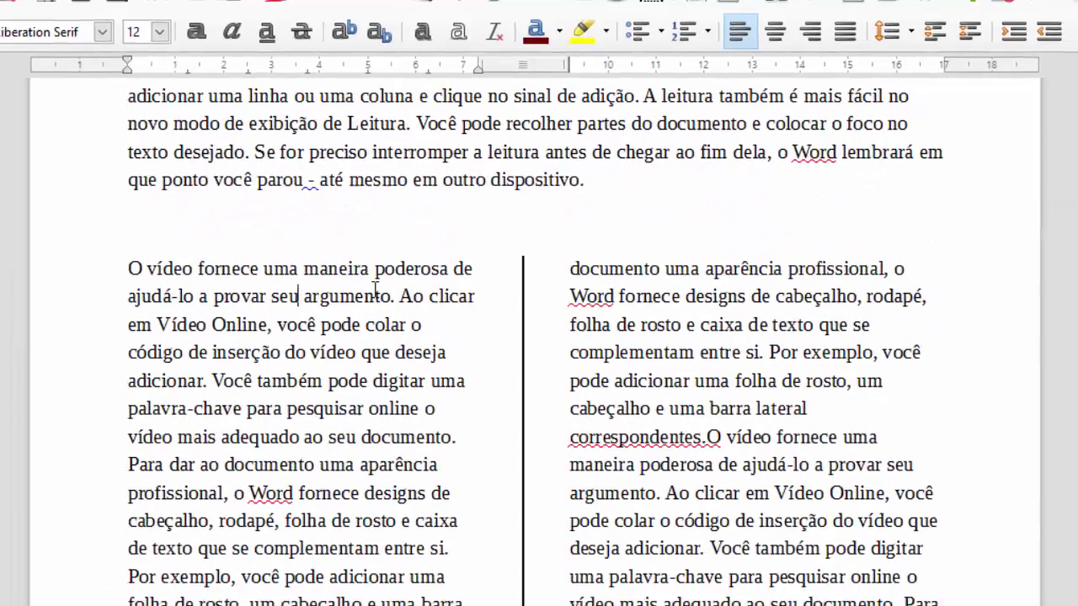
Justify the two-column text and insert the missing space between "correspondentes." and "O" in the second column.
left_click(364, 310)
left_click(813, 32)
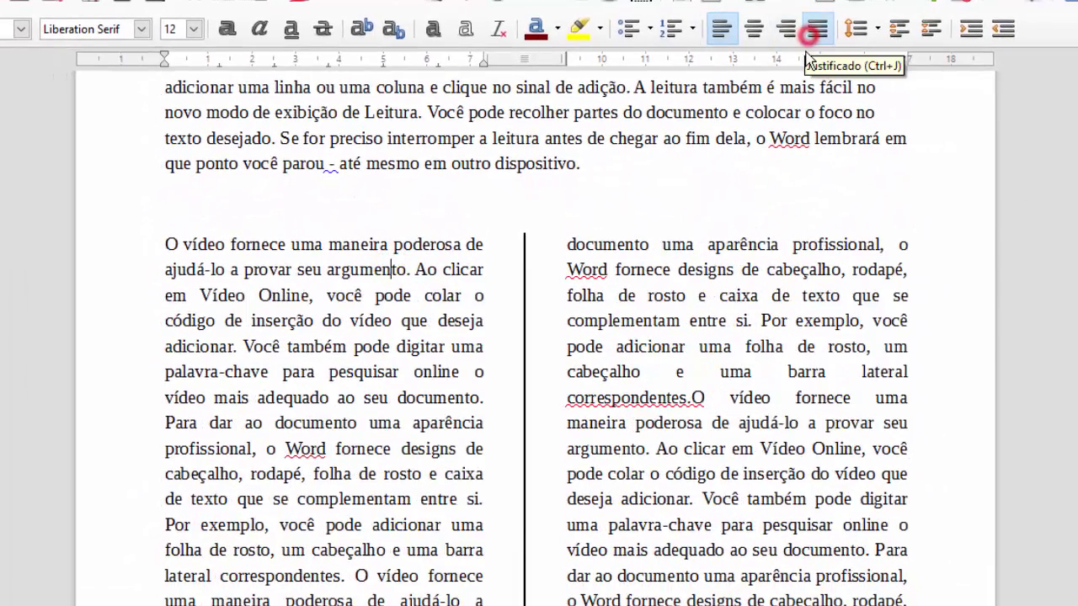
scroll(675, 396, "down", 8)
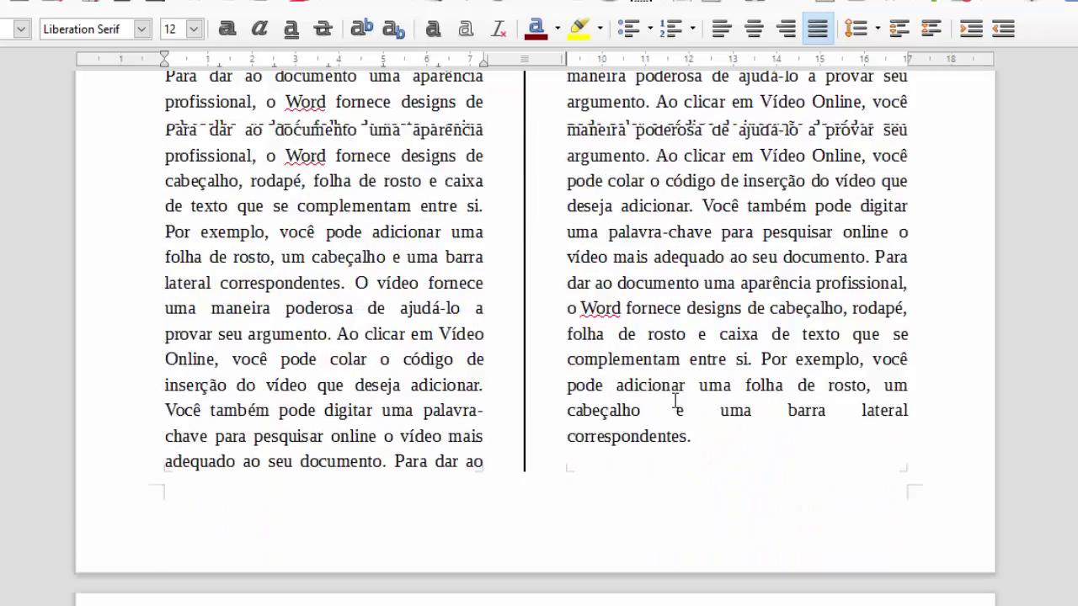
scroll(485, 349, "up", 7)
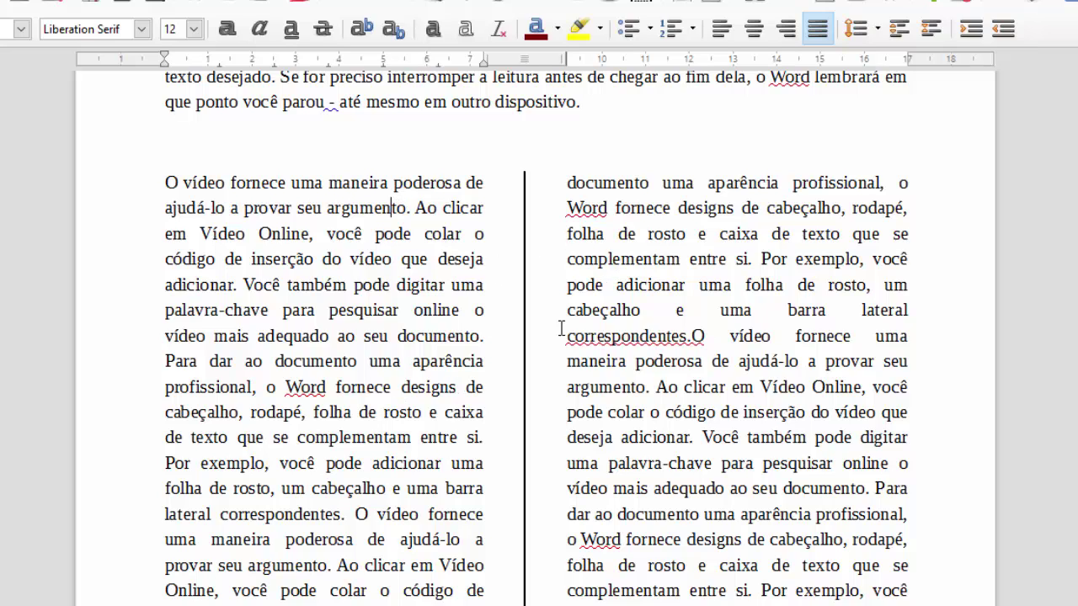
left_click(653, 336)
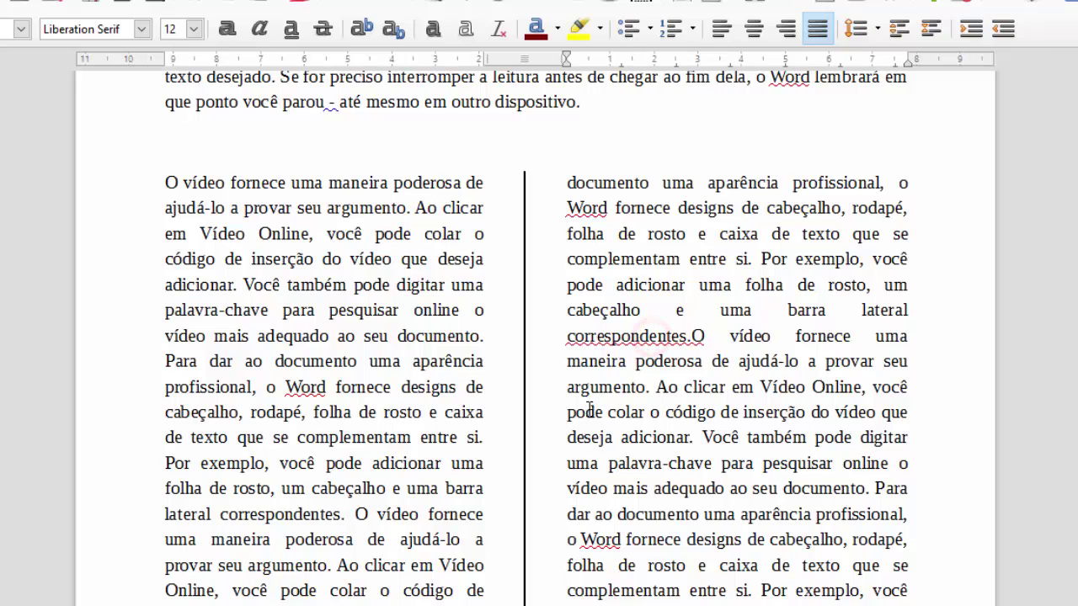
left_click(694, 335)
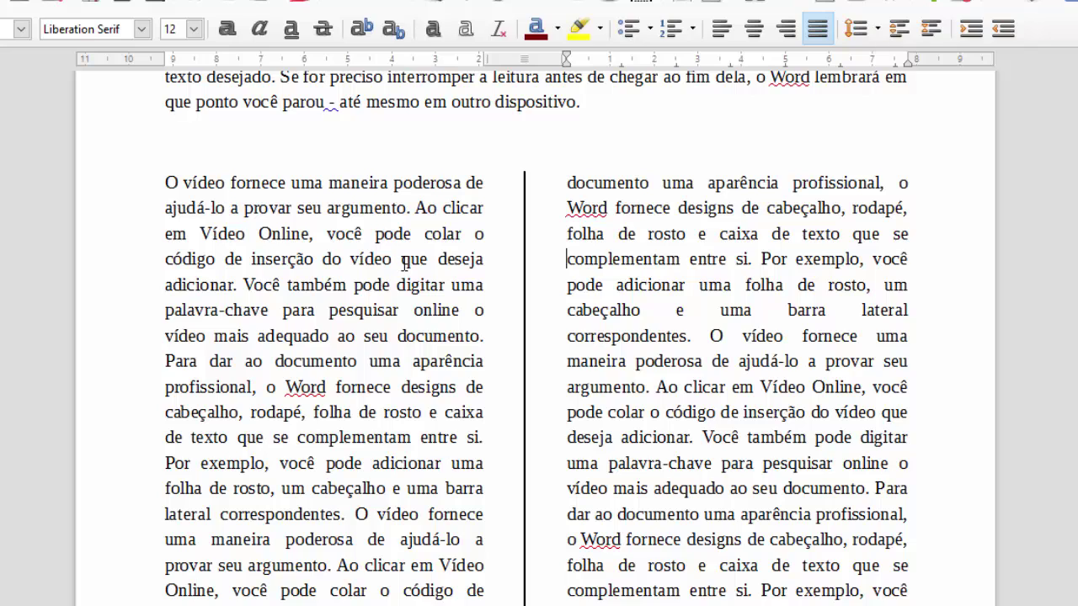
Set the current two-column section back to a single column and check the text around it.
double_click(277, 182)
left_click(291, 207)
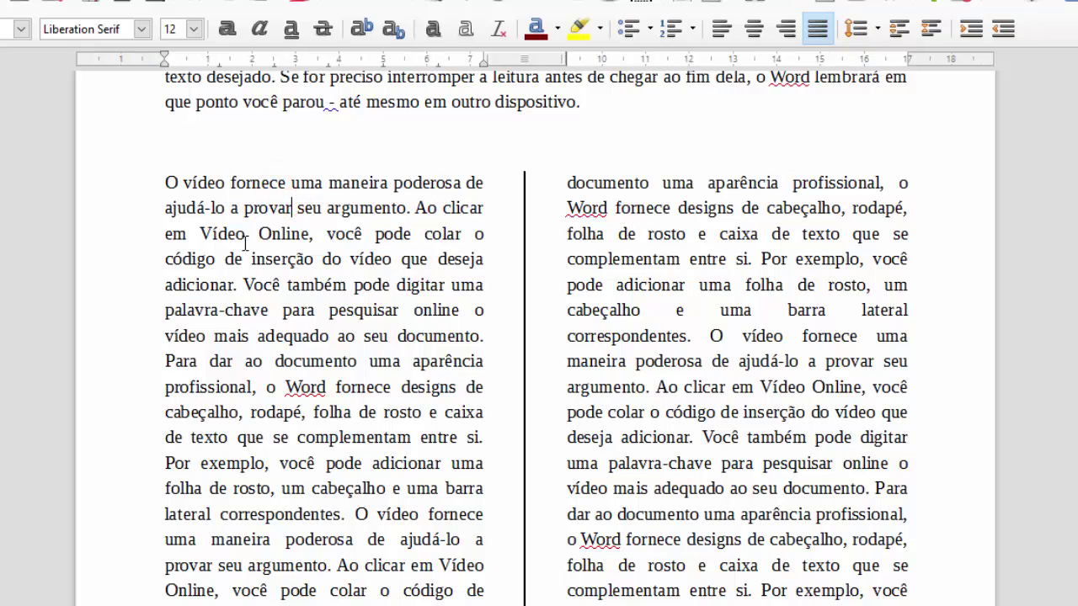
left_click(108, 0)
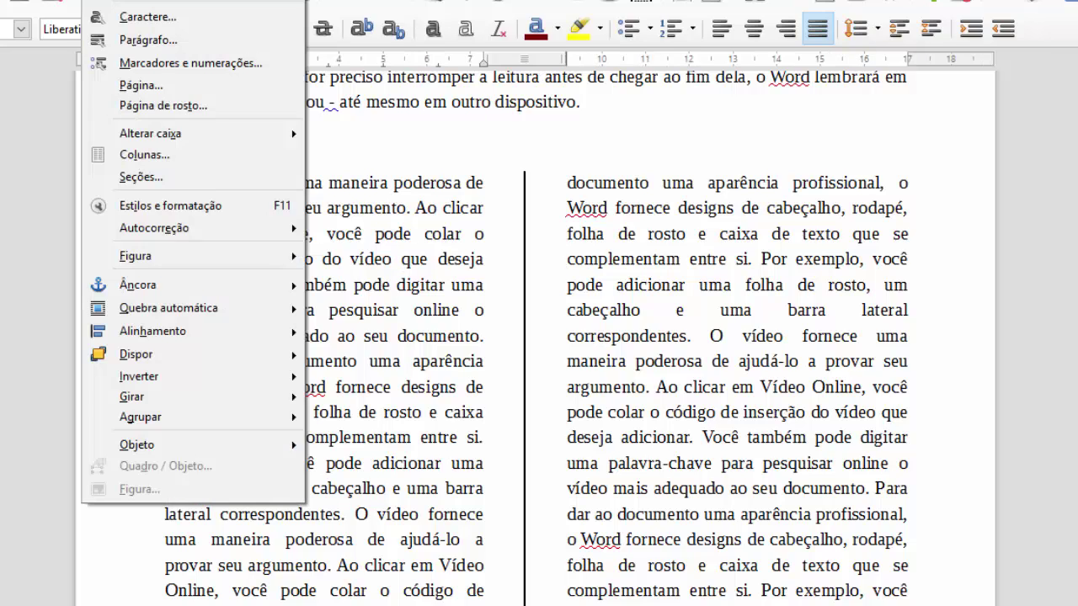
left_click(171, 149)
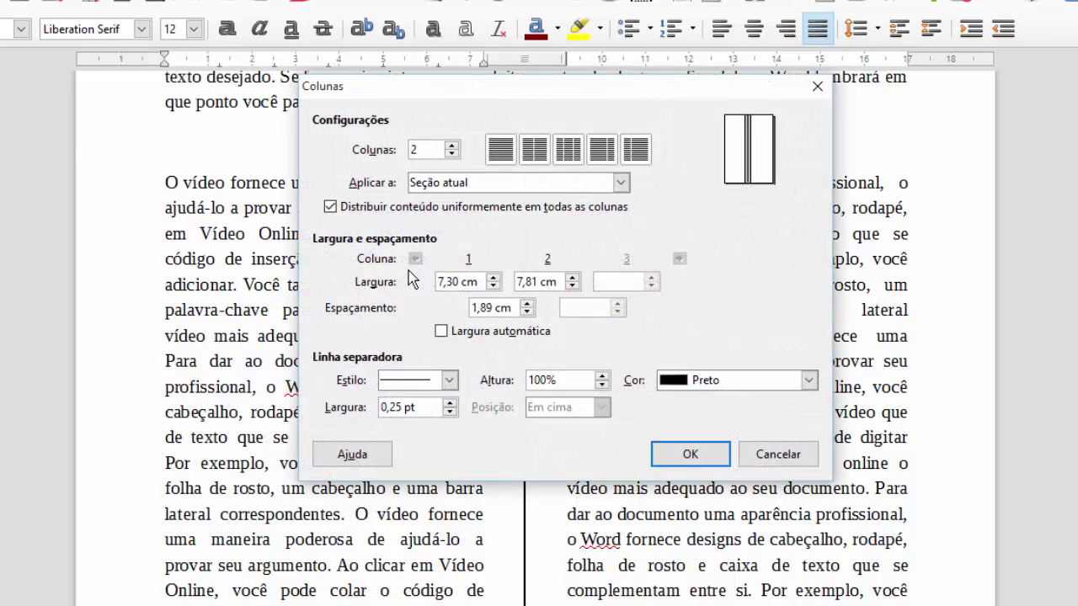
left_click(497, 153)
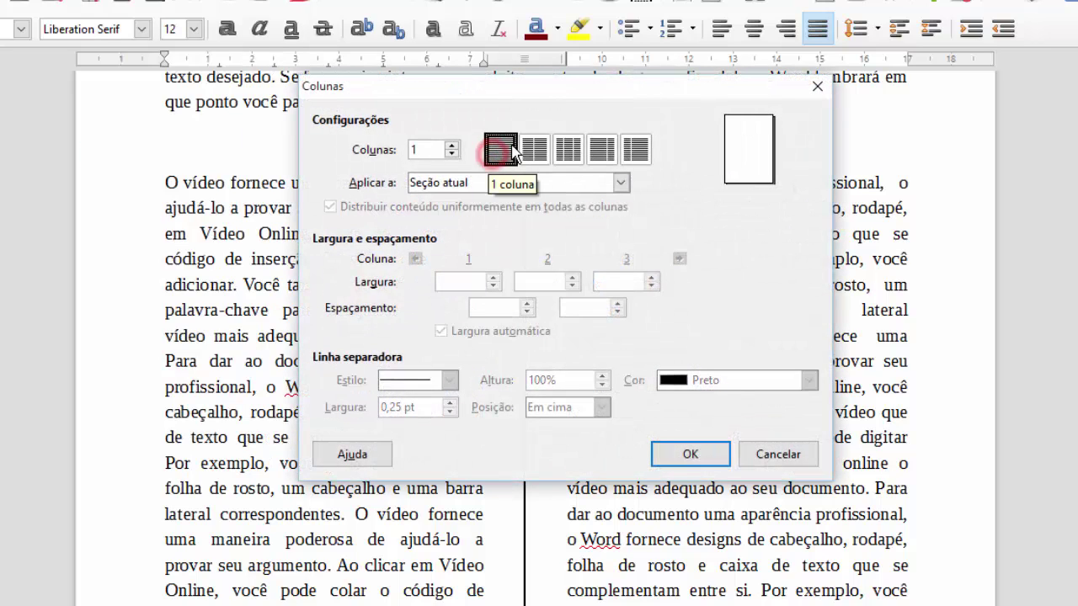
left_click(712, 453)
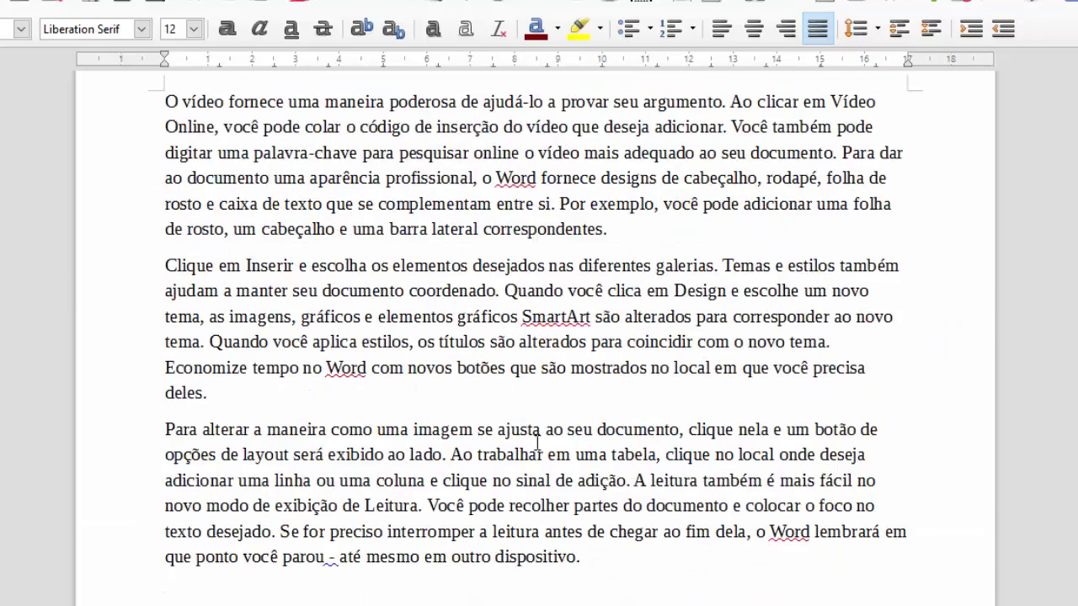
scroll(537, 444, "down", 10)
scroll(537, 444, "up", 15)
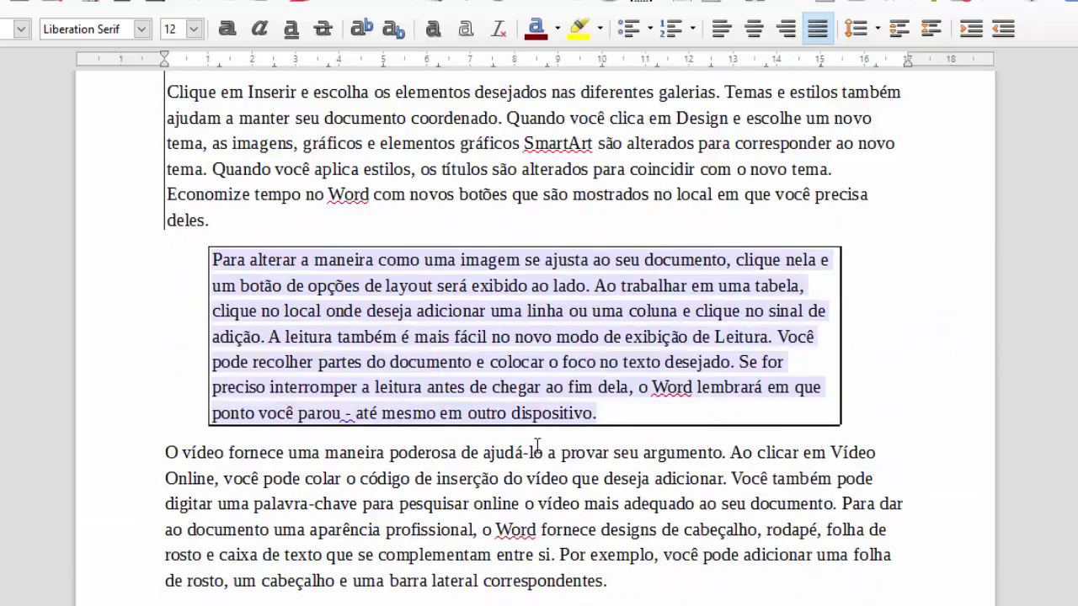
scroll(537, 445, "down", 9)
scroll(537, 446, "down", 5)
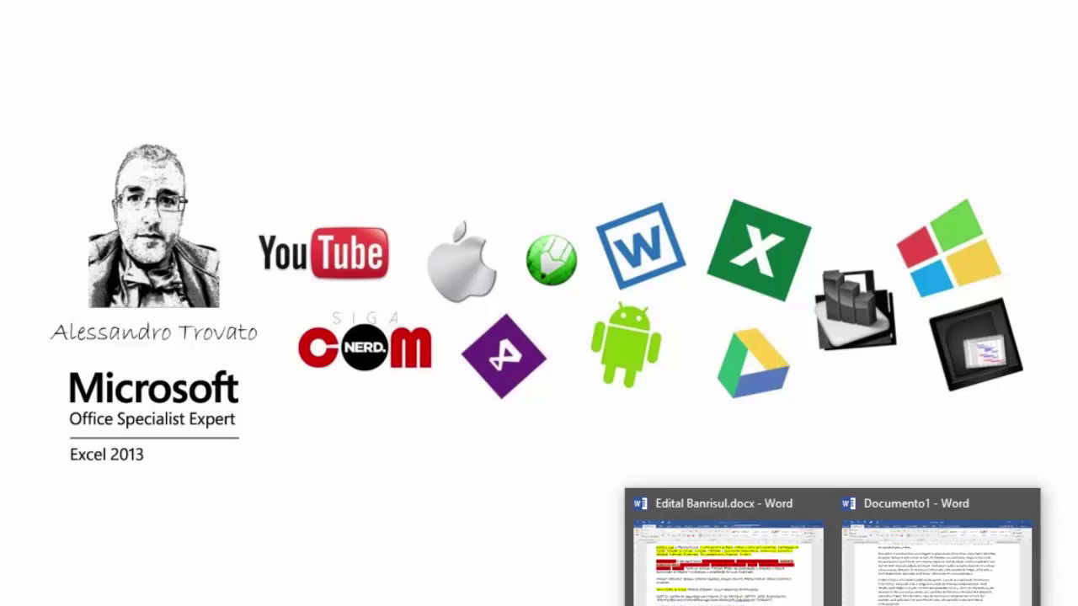
Switch to Edital Banrisul.docx in Word, highlight "Texto em colunas" in red and select "Modos de visualização".
left_click(753, 567)
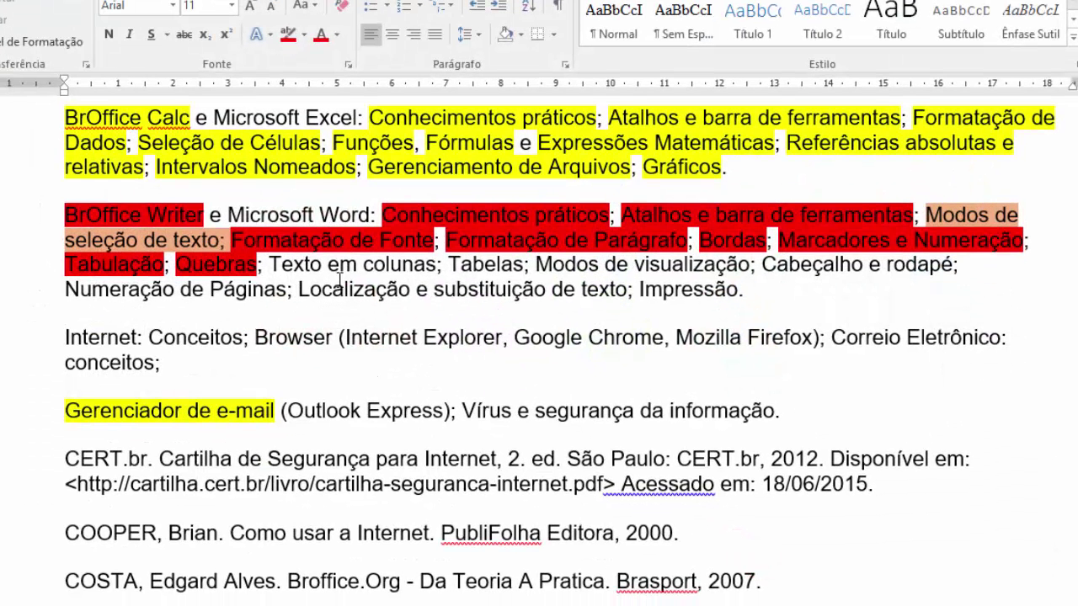
left_click_drag(267, 266, 419, 264)
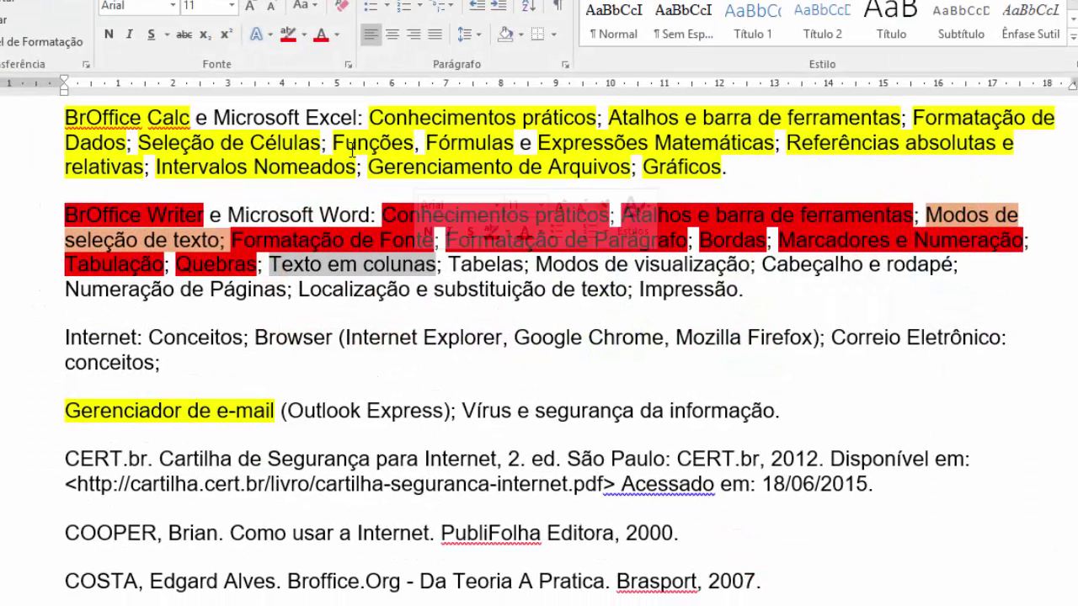
left_click(288, 33)
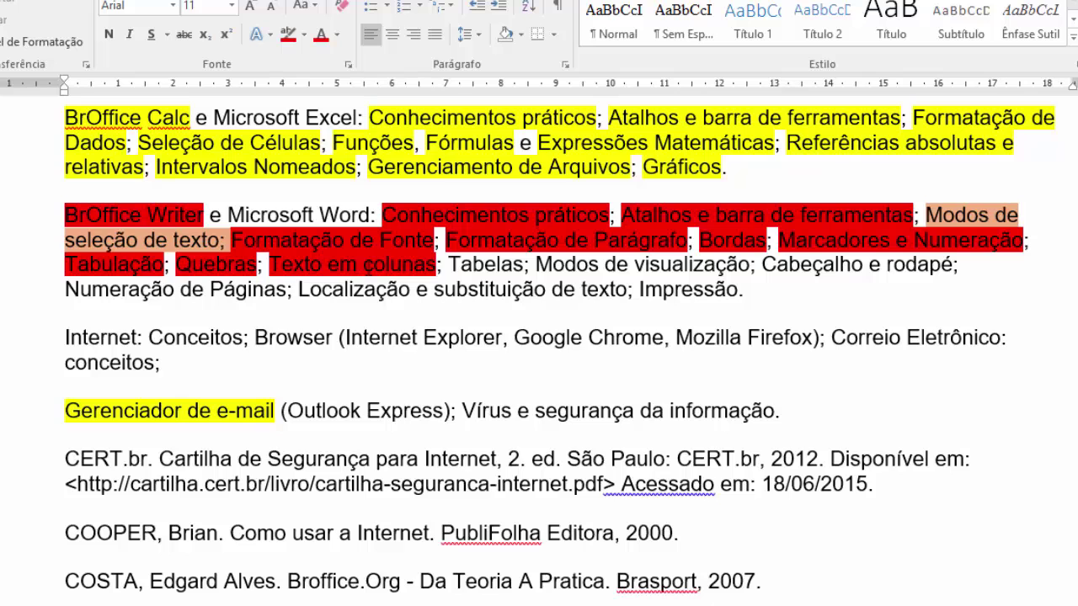
left_click_drag(540, 264, 748, 266)
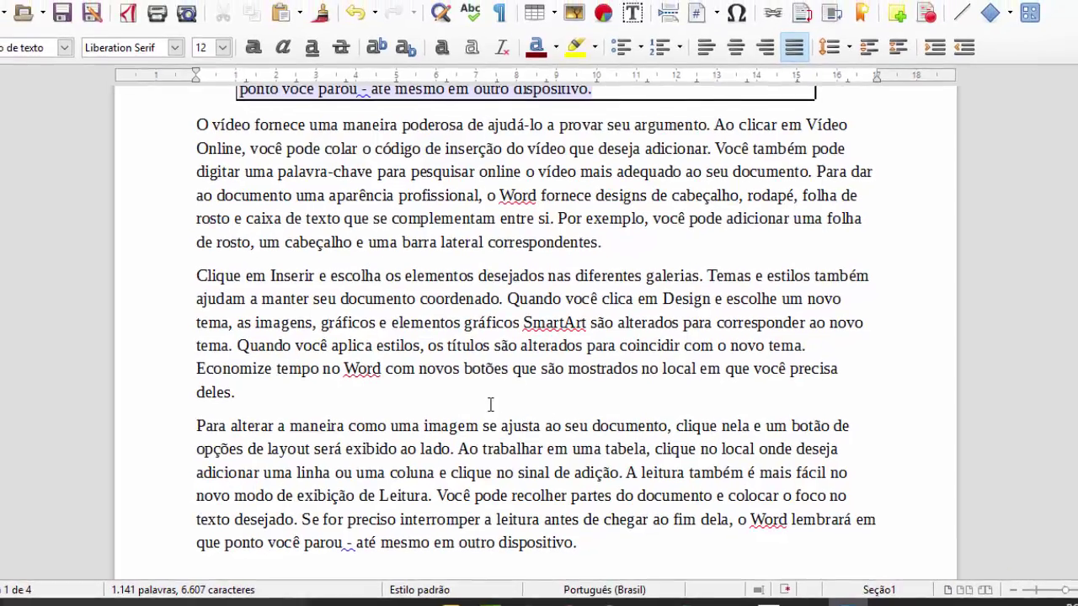
Switch back to the LibreOffice Writer document and display it in full screen.
left_click(470, 419)
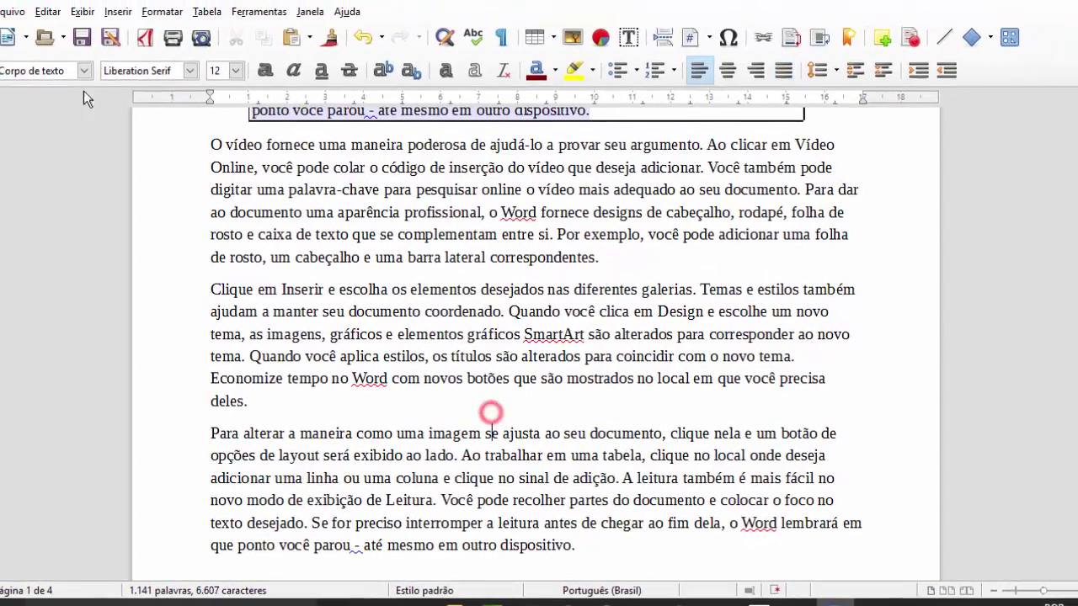
left_click(84, 15)
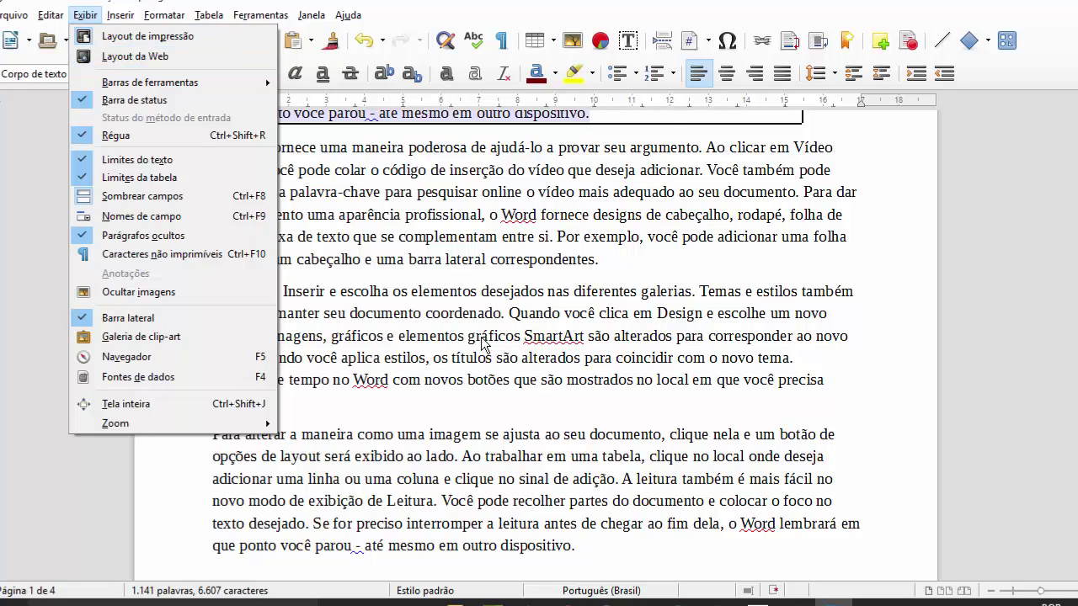
left_click(144, 405)
Look through the whole document in full screen view and return to the normal window view.
scroll(432, 399, "up", 6)
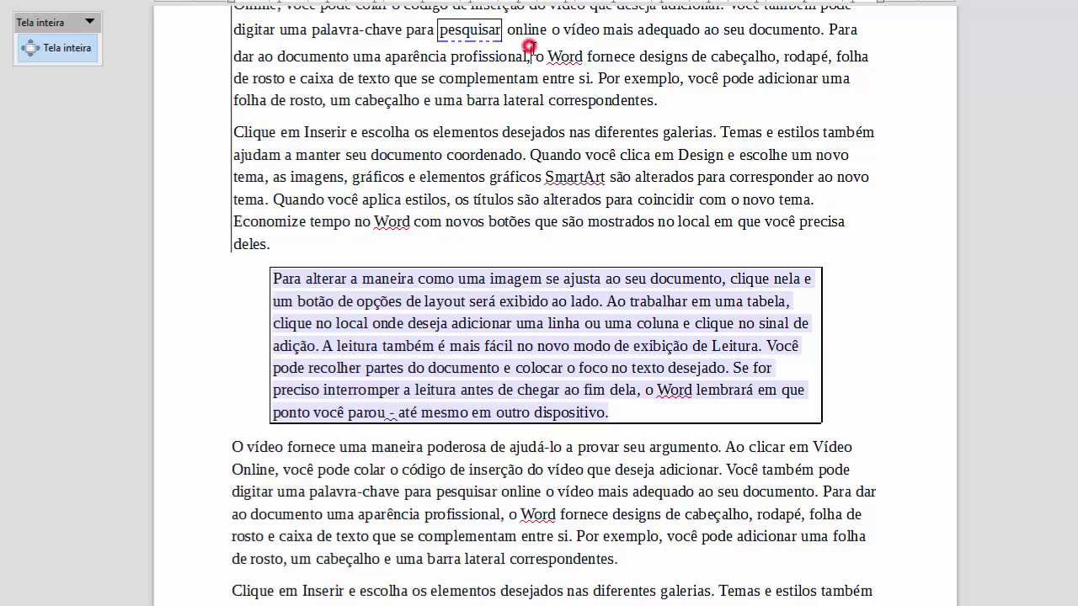
scroll(606, 81, "up", 3)
scroll(544, 245, "down", 15)
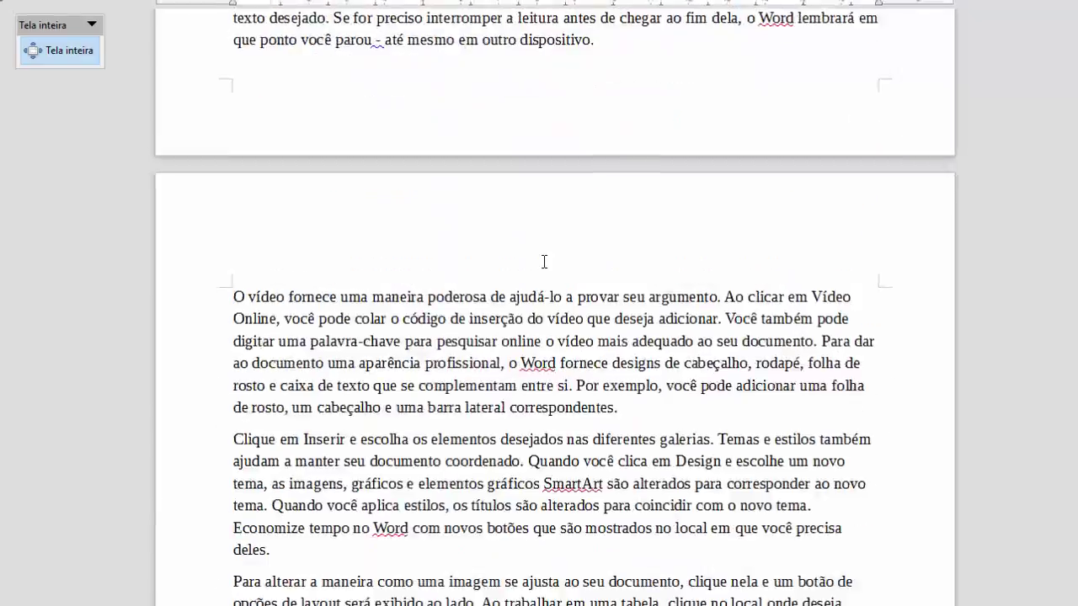
scroll(544, 262, "down", 20)
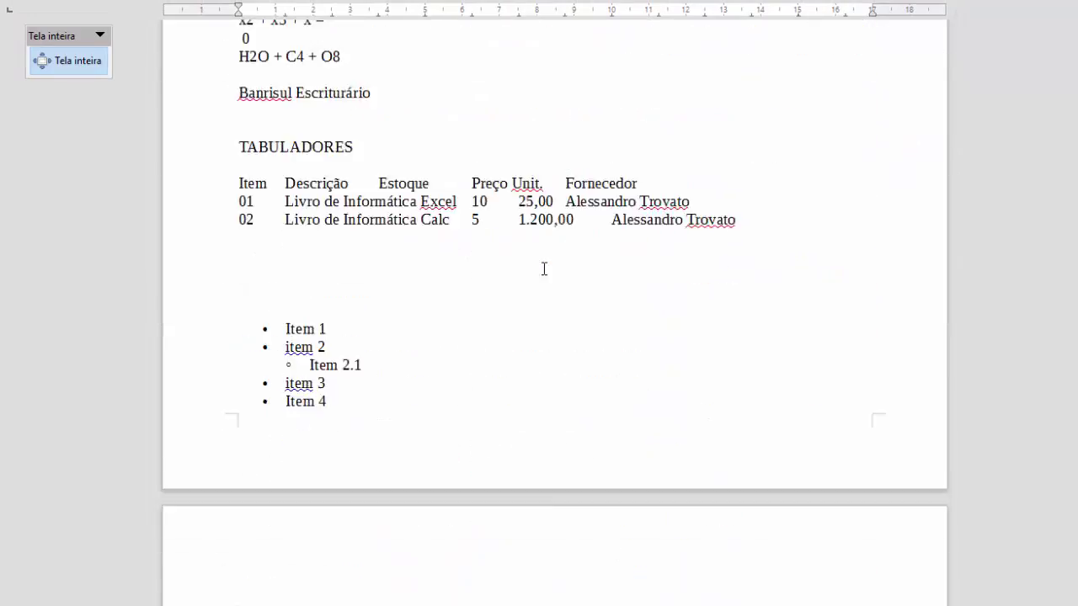
scroll(544, 269, "down", 18)
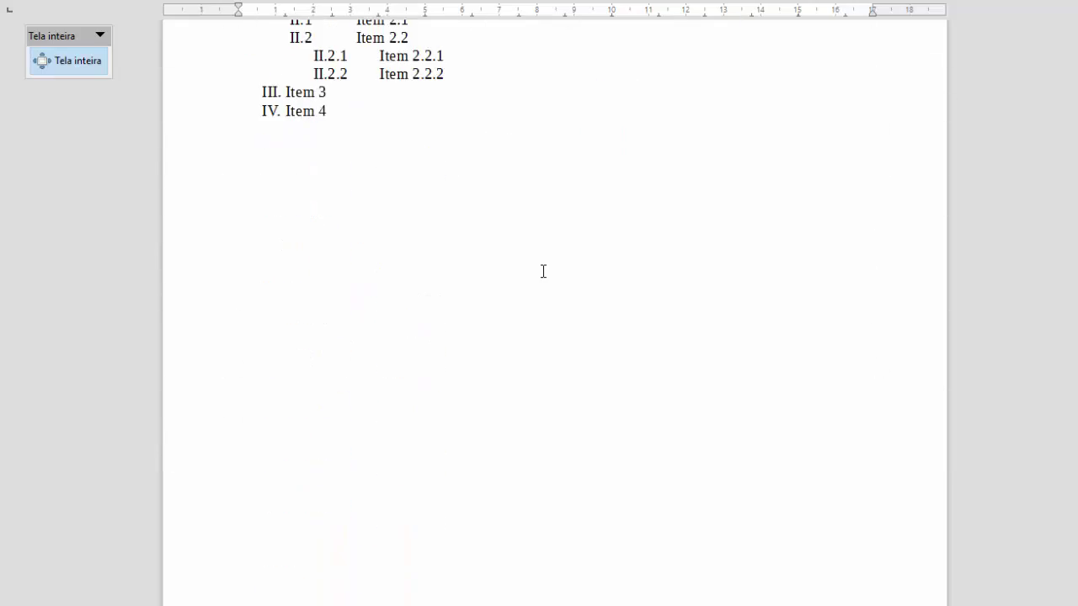
scroll(543, 270, "down", 5)
scroll(543, 270, "up", 20)
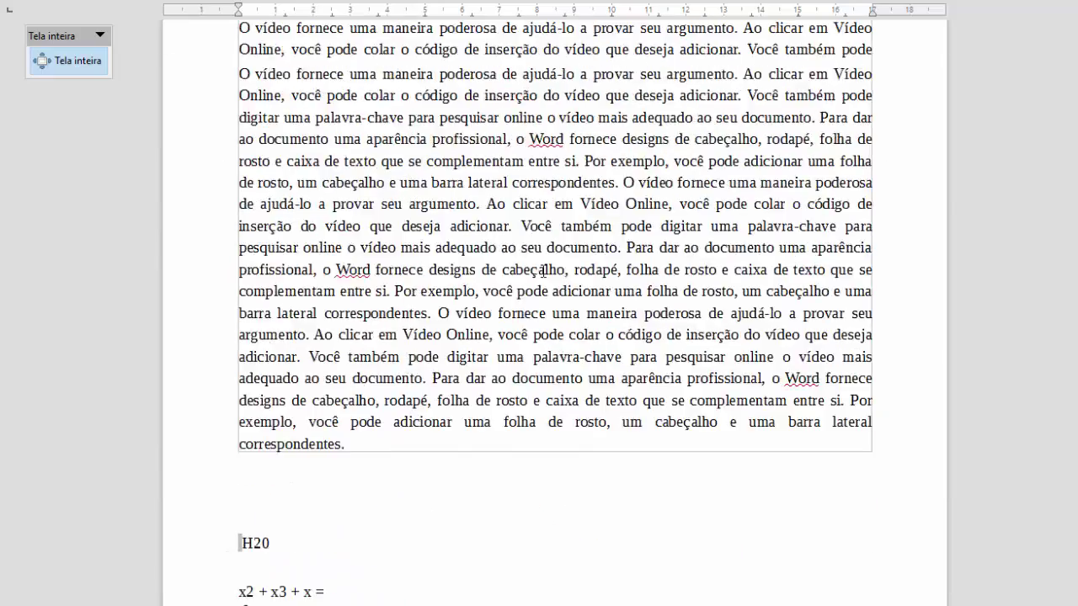
scroll(543, 270, "up", 20)
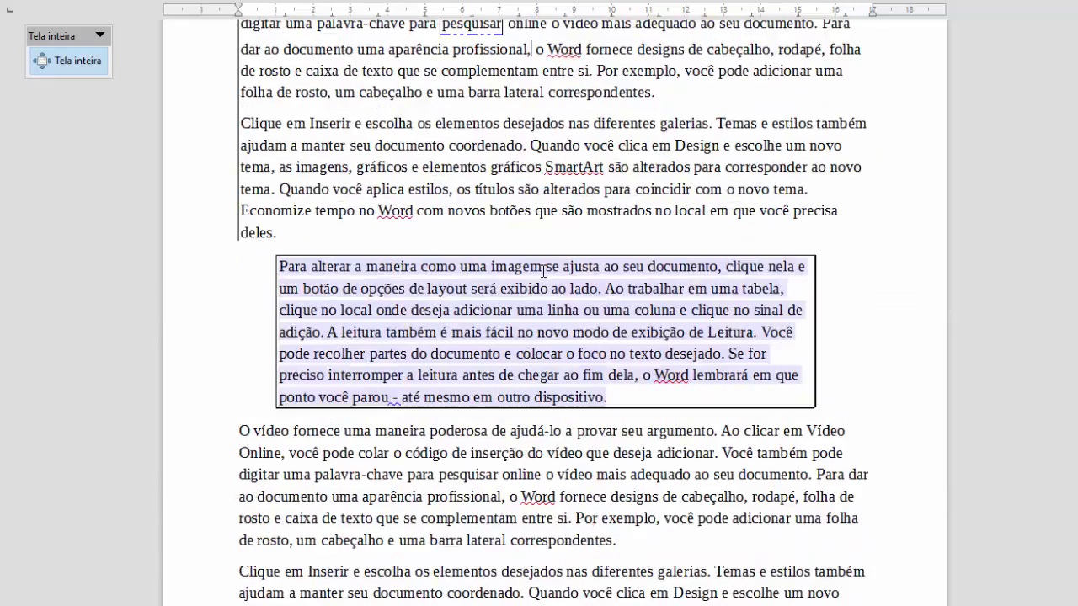
scroll(543, 270, "up", 5)
key("ctrl+shift+j")
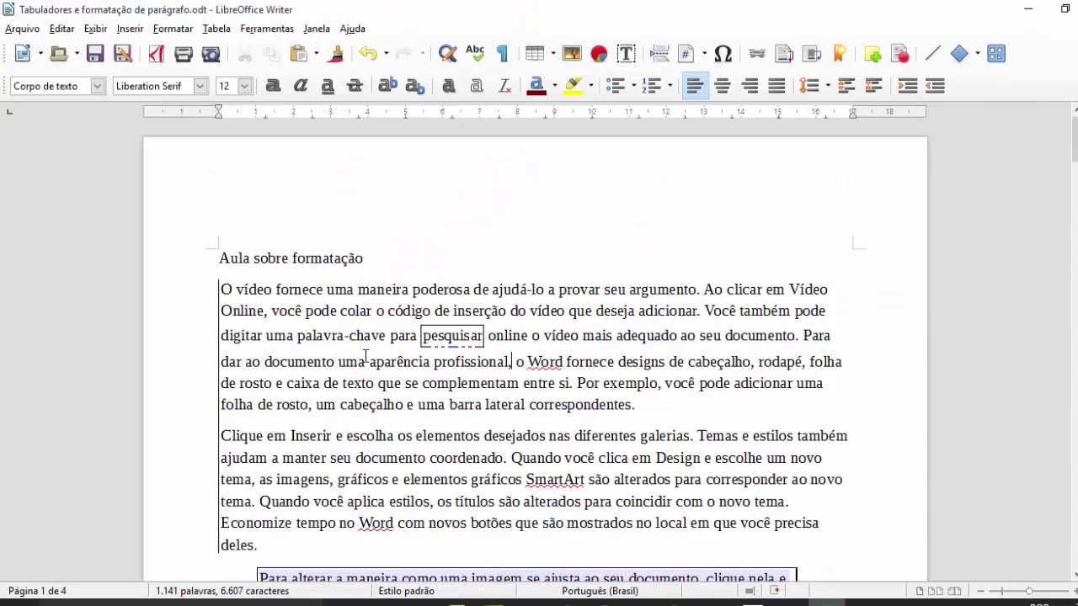
Switch to Edital Banrisul.docx in Word and highlight "Modos de visualização" in red.
left_click(399, 314)
left_click(1028, 8)
left_click(798, 593)
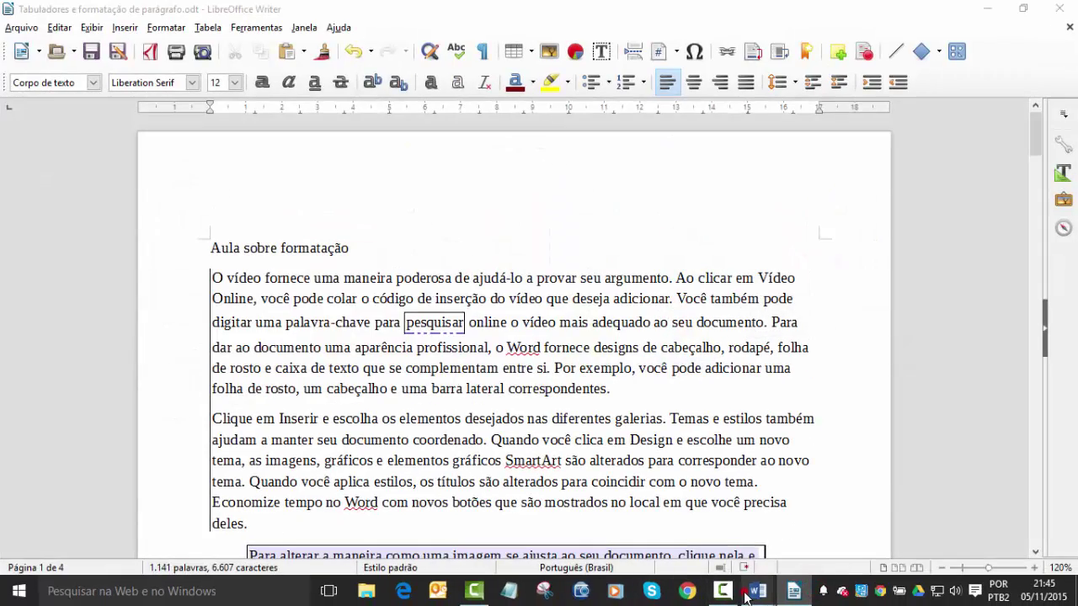
left_click(701, 517)
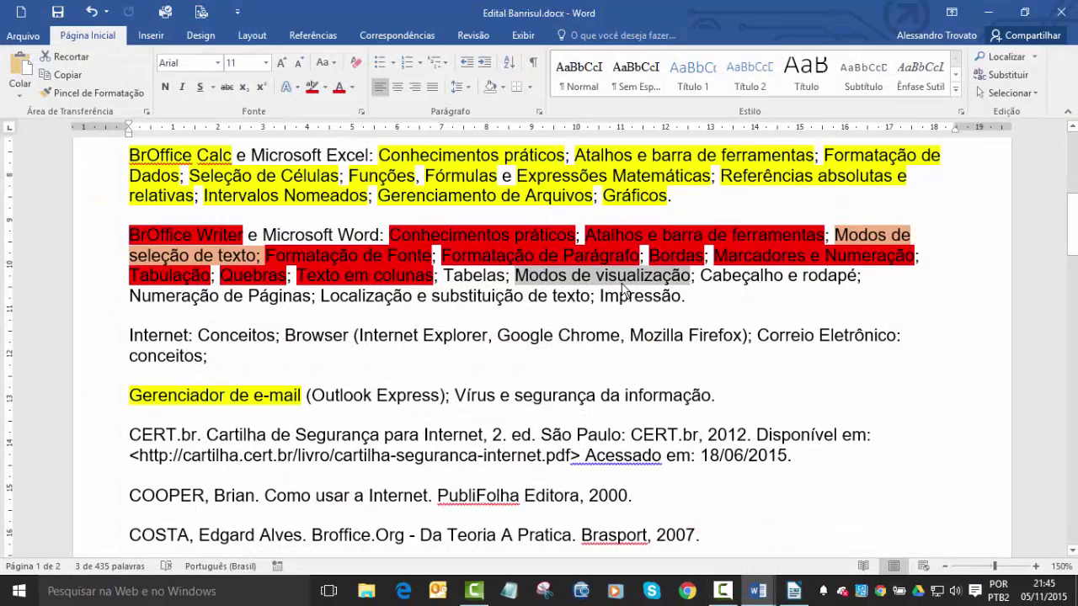
left_click(312, 86)
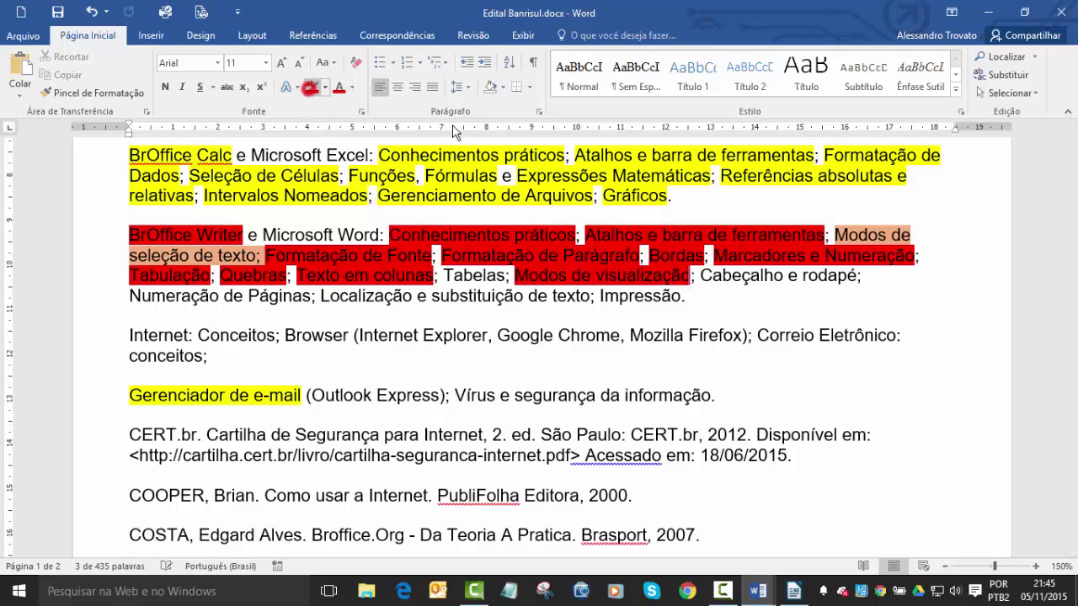
left_click(713, 299)
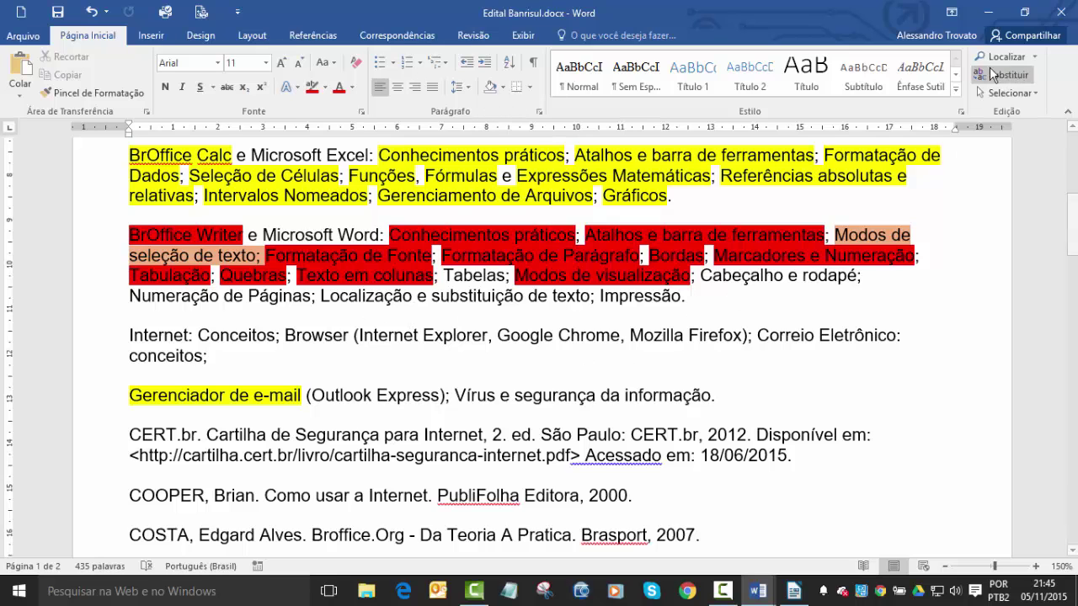
Return to the LibreOffice Writer document and enter the author's full name in the page header.
left_click(988, 11)
left_click(506, 210)
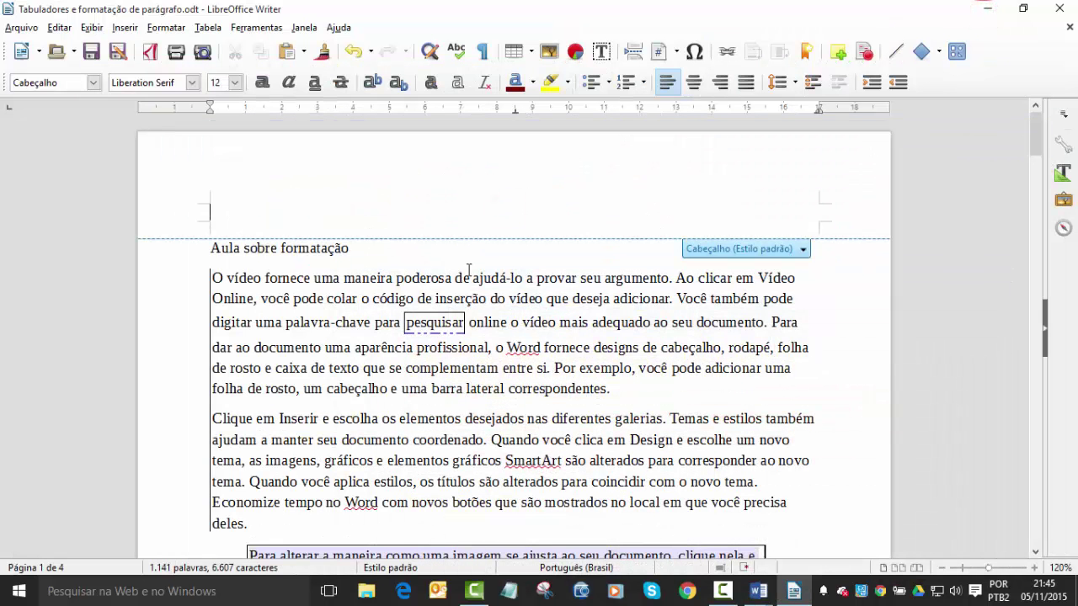
left_click(466, 298)
scroll(303, 334, "down", 2)
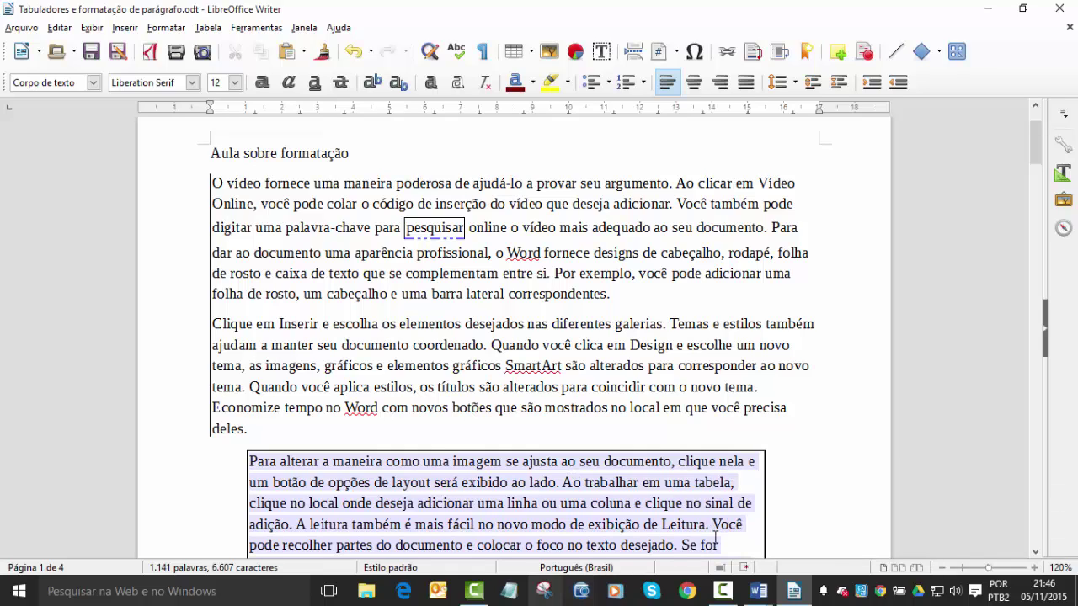
mouse_move(806, 586)
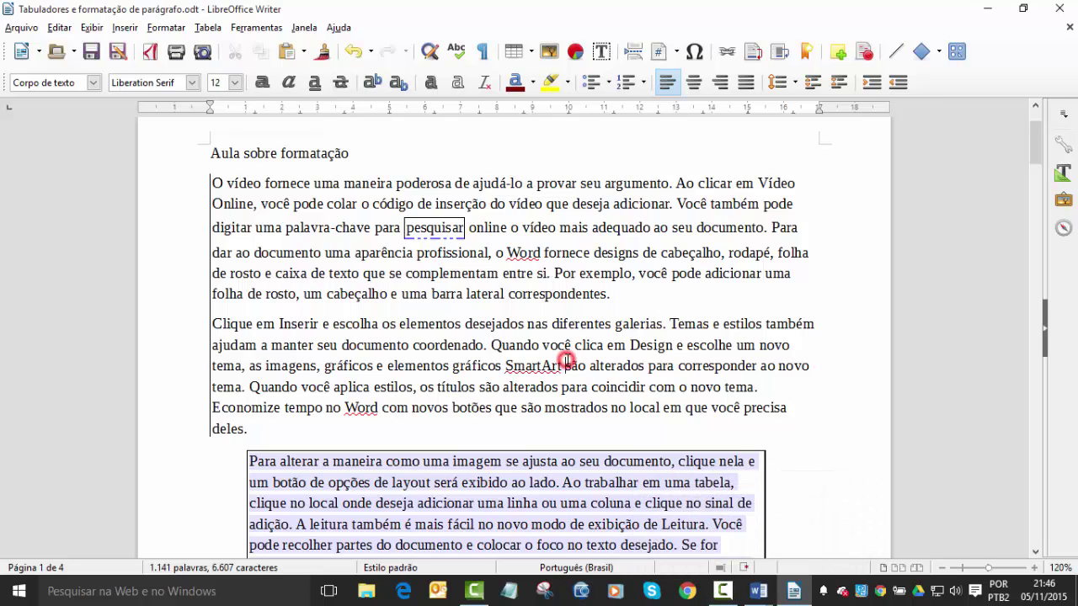
scroll(514, 395, "up", 2)
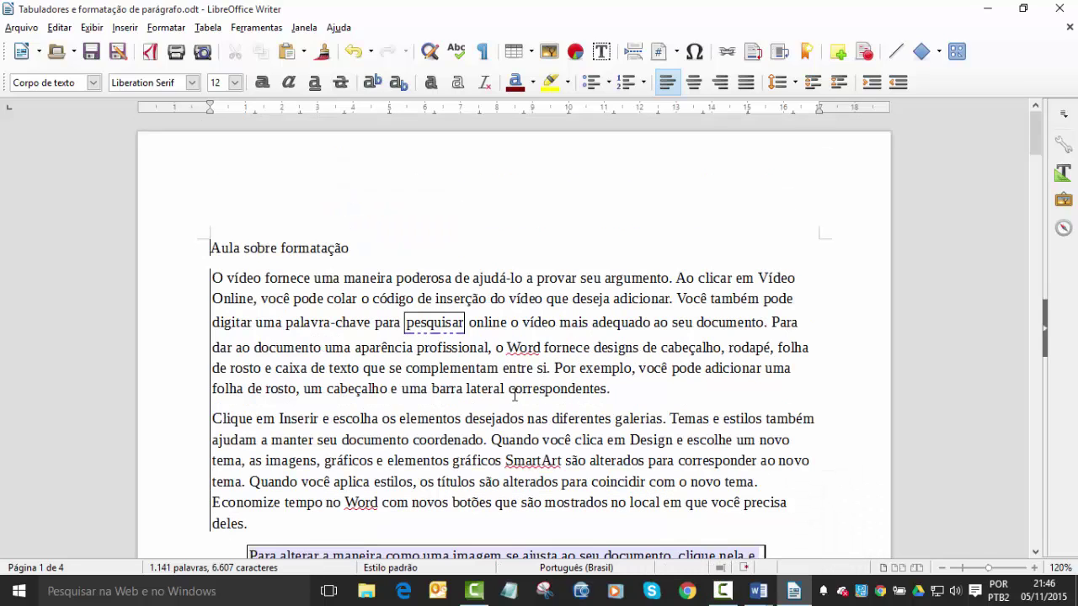
left_click(268, 168)
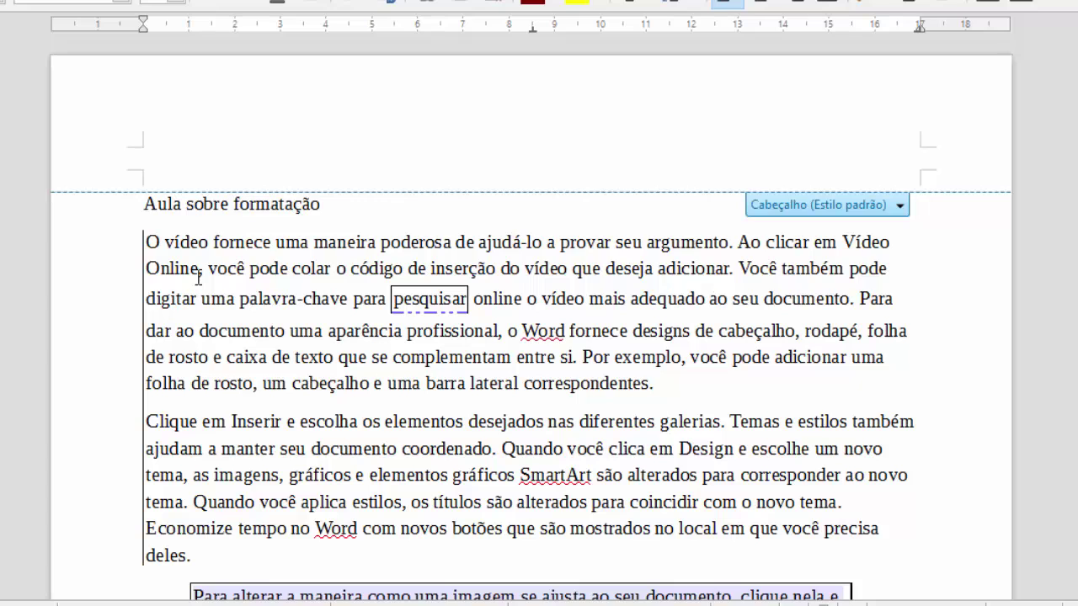
type("Alessandro Trovato")
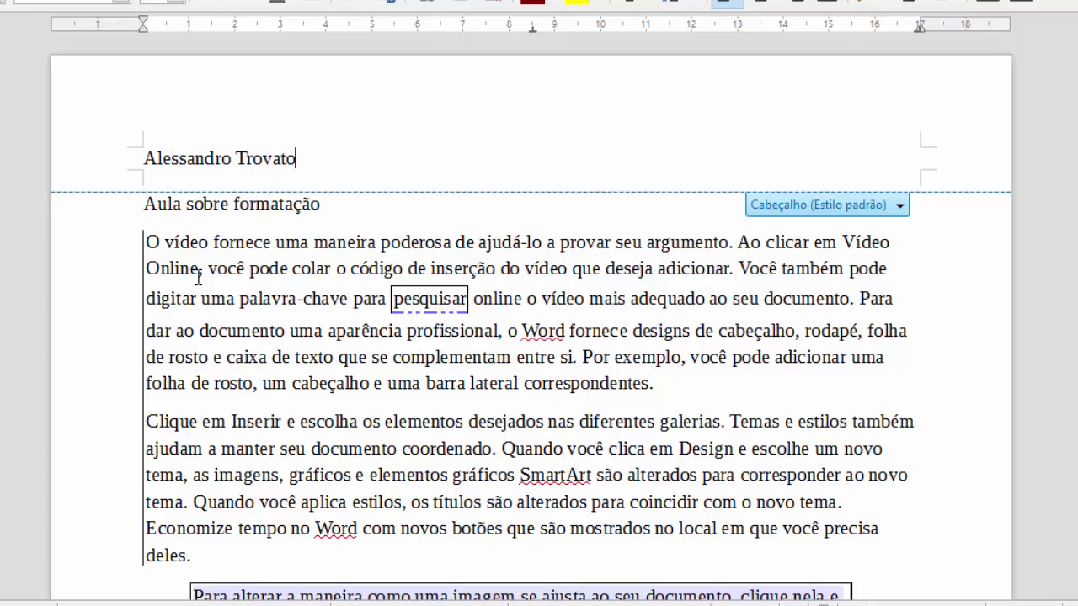
Append "/ Analista de Sistemas" to the author's name in the page header and start a new header line.
type(" /Y")
key("BackSpace")
type("Analista de S")
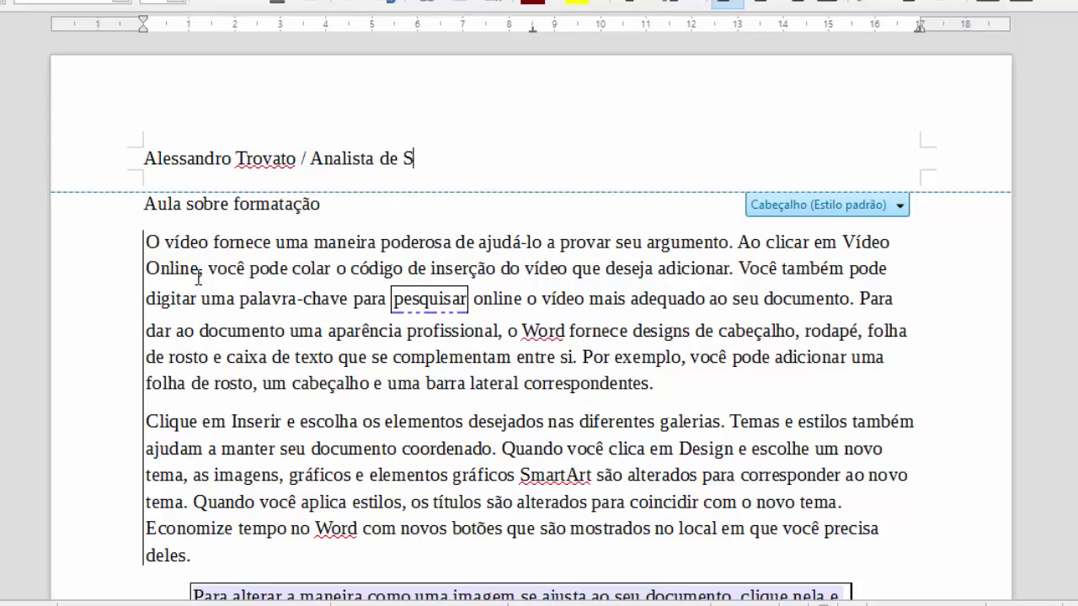
type("istemas")
key("Return")
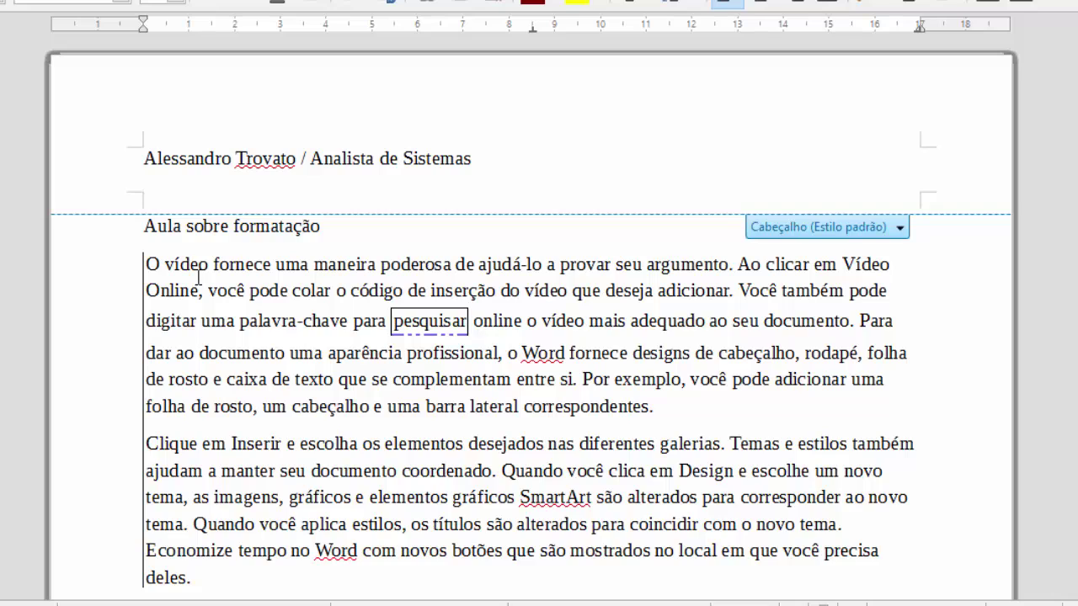
Enter "Banrisul Intensivo 2015 - Escriturário" as the header's second line and add an empty line below it.
type("Banrir")
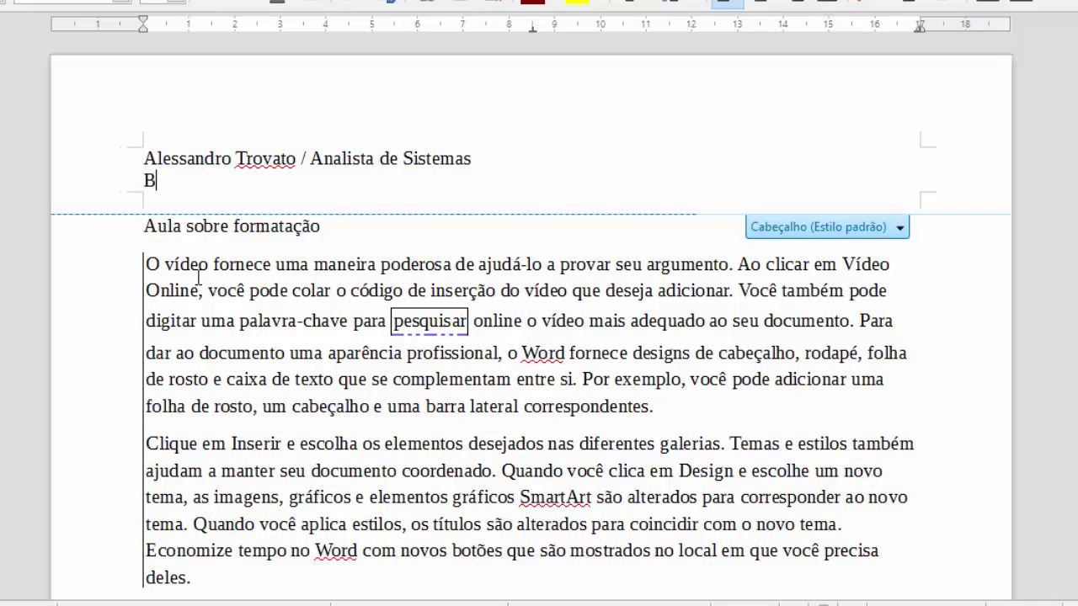
type("sul Es")
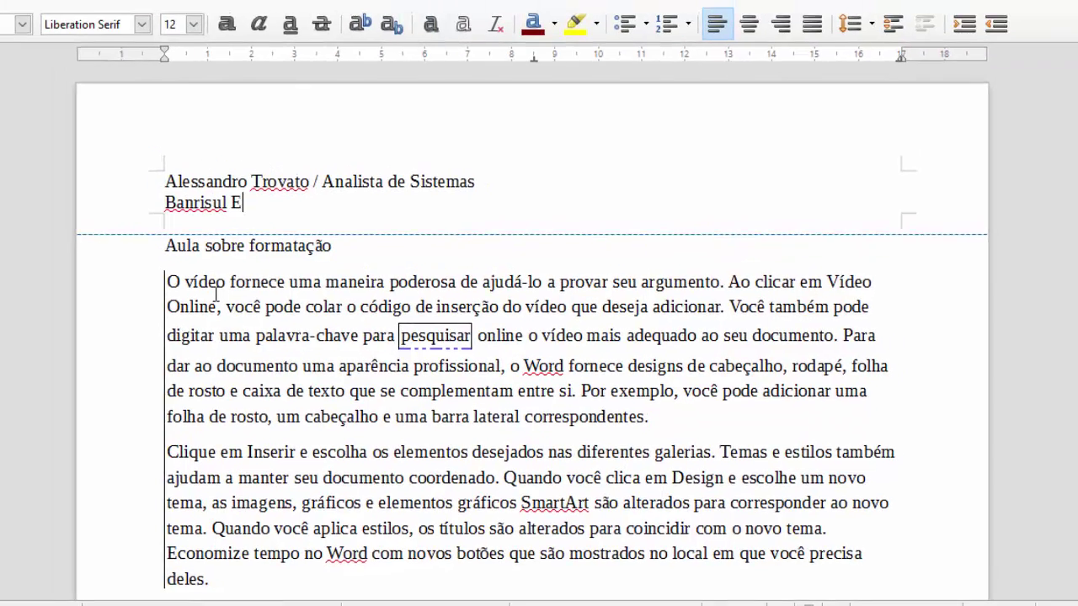
key("BackSpace")
key("BackSpace")
type("Intens")
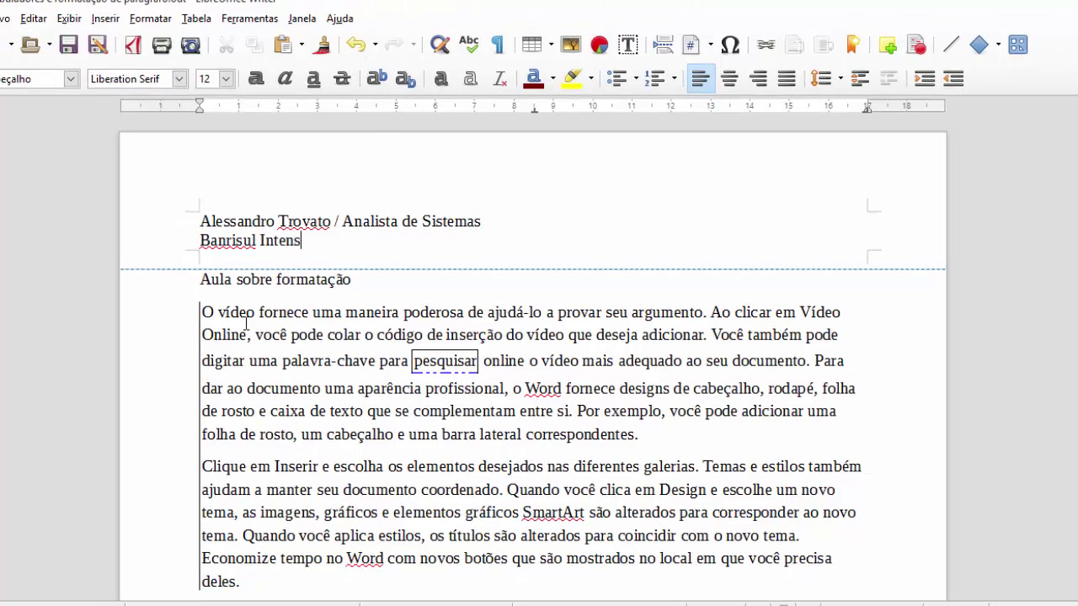
type("ivo 2015 - Escriturário")
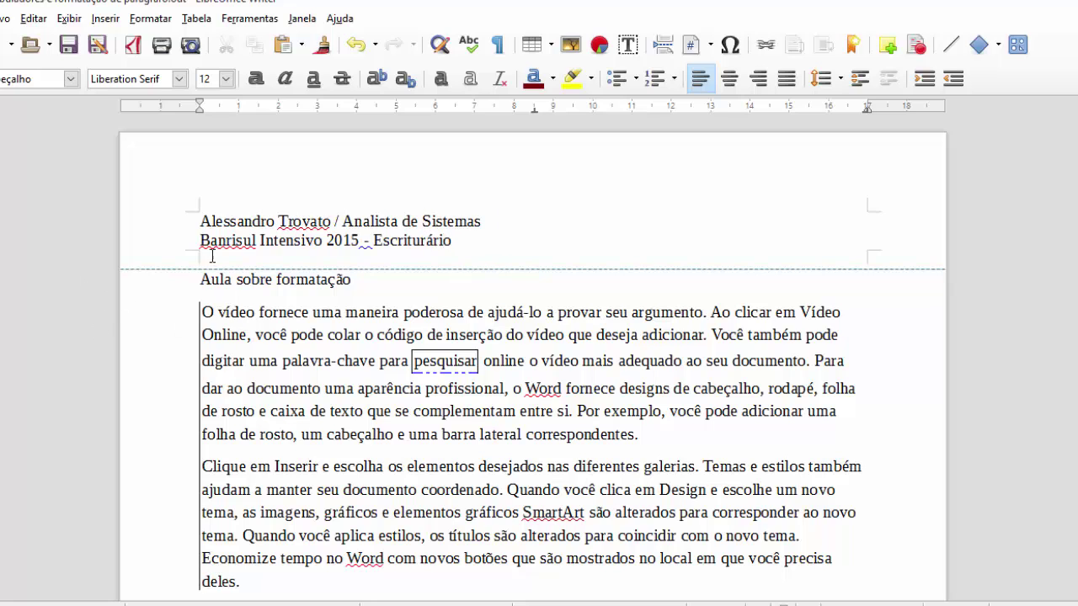
key("Return")
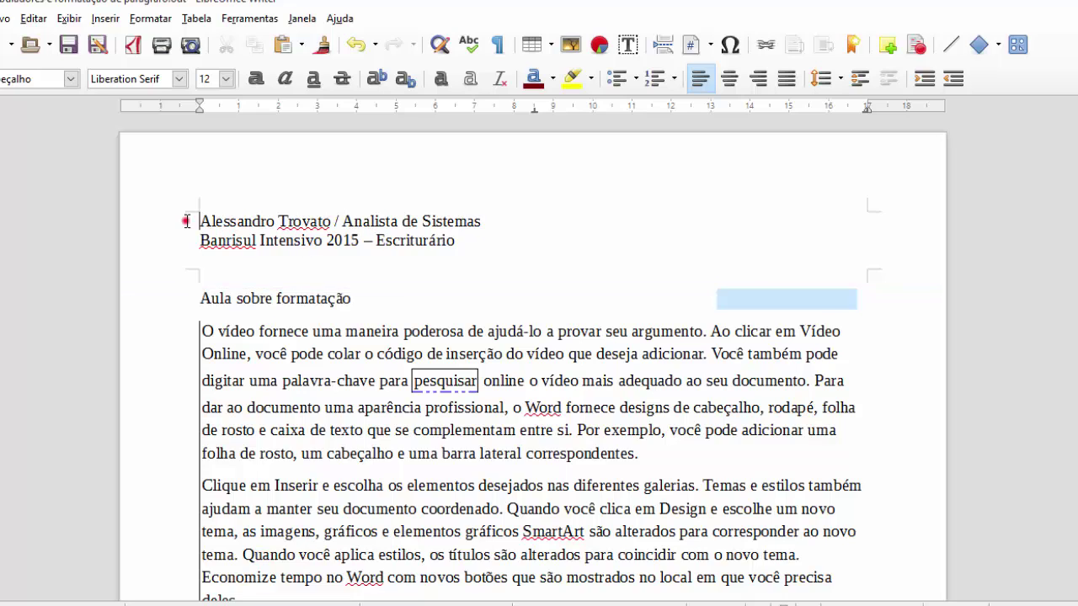
Format the header's first line, with the name and profession, as bold italic at 15 pt.
left_click_drag(186, 222, 488, 217)
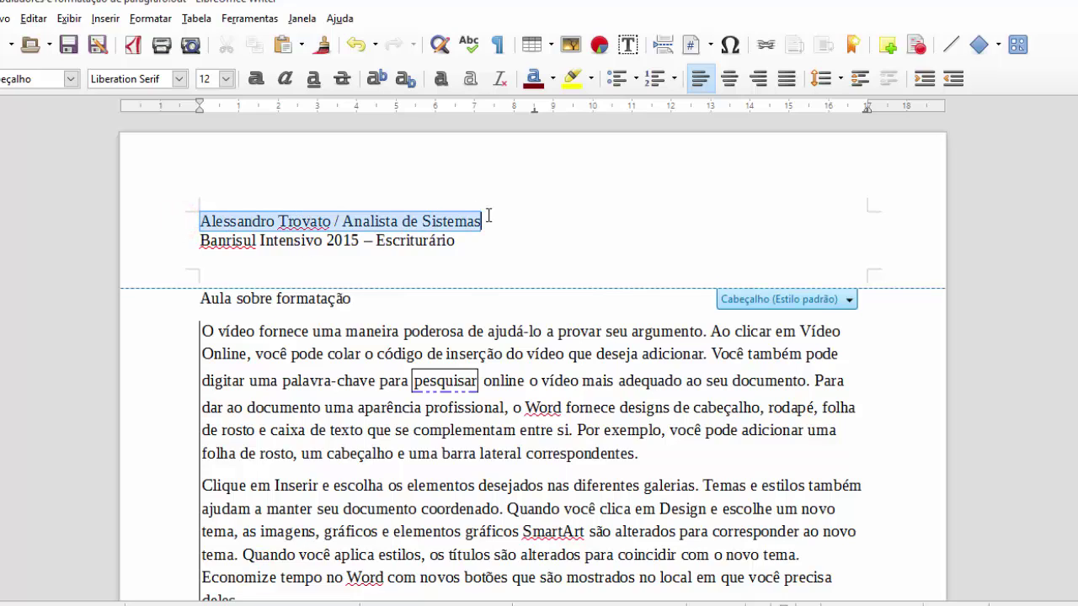
left_click(256, 78)
left_click(285, 78)
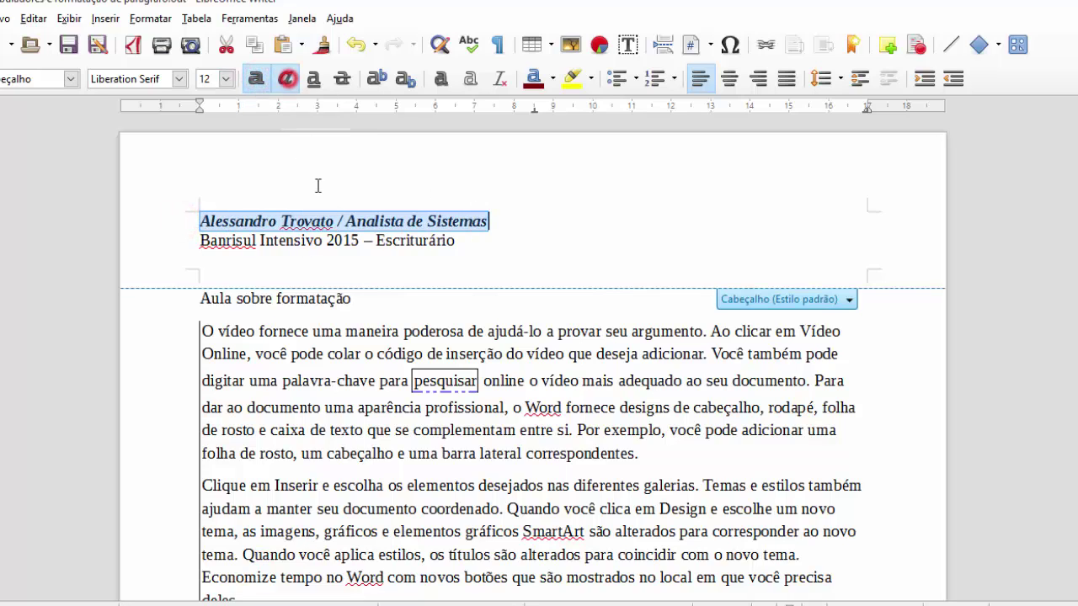
left_click(226, 78)
left_click(204, 188)
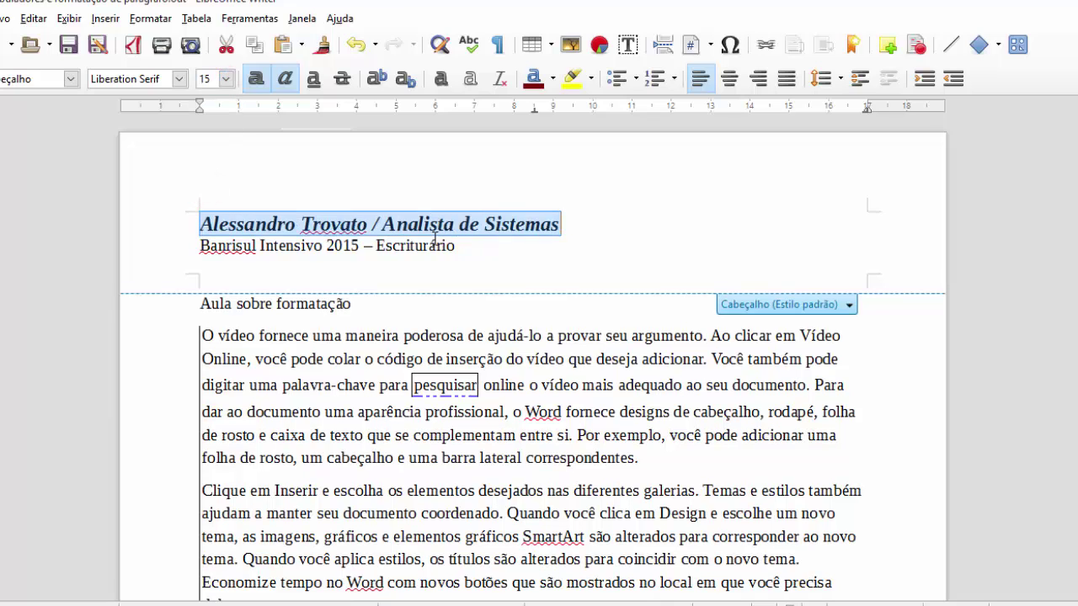
Format the header line "Banrisul Intensivo 2015 – Escriturário" as 11 pt italic.
left_click_drag(455, 246, 200, 246)
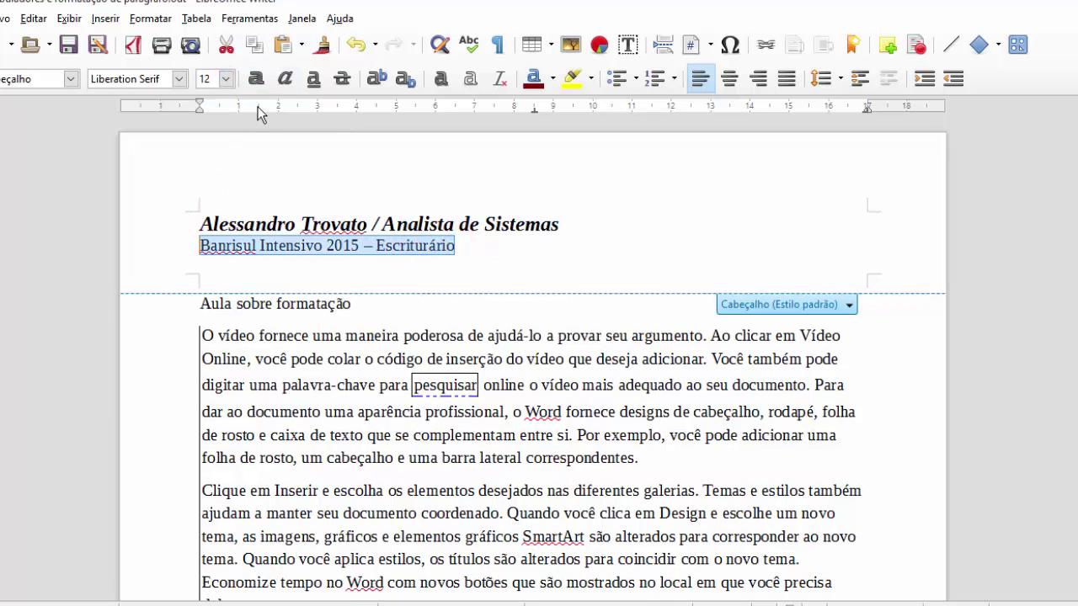
left_click(226, 78)
left_click(210, 132)
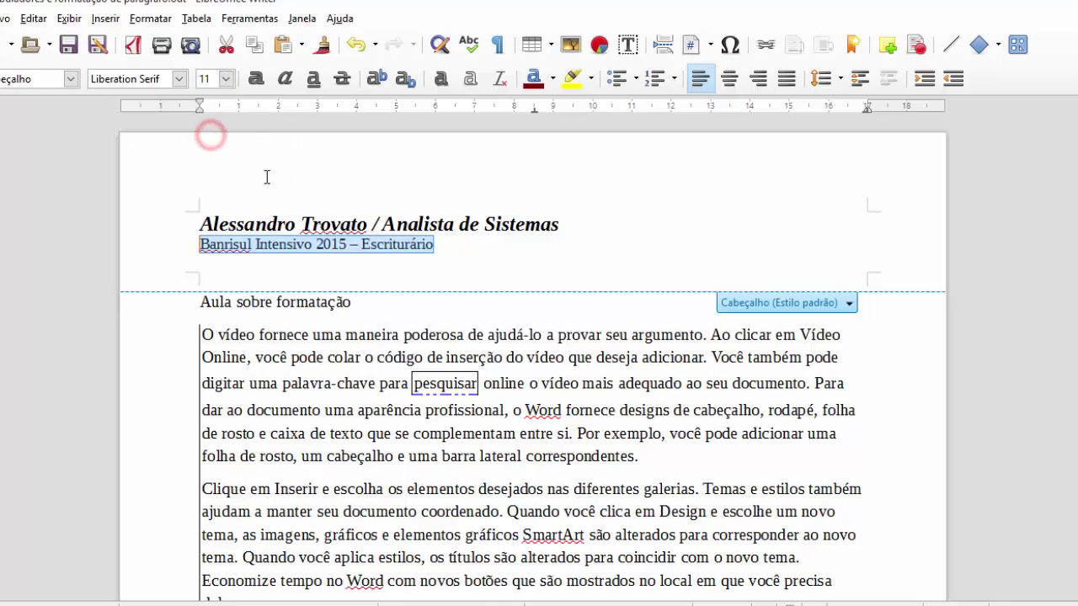
left_click(283, 80)
left_click(496, 268)
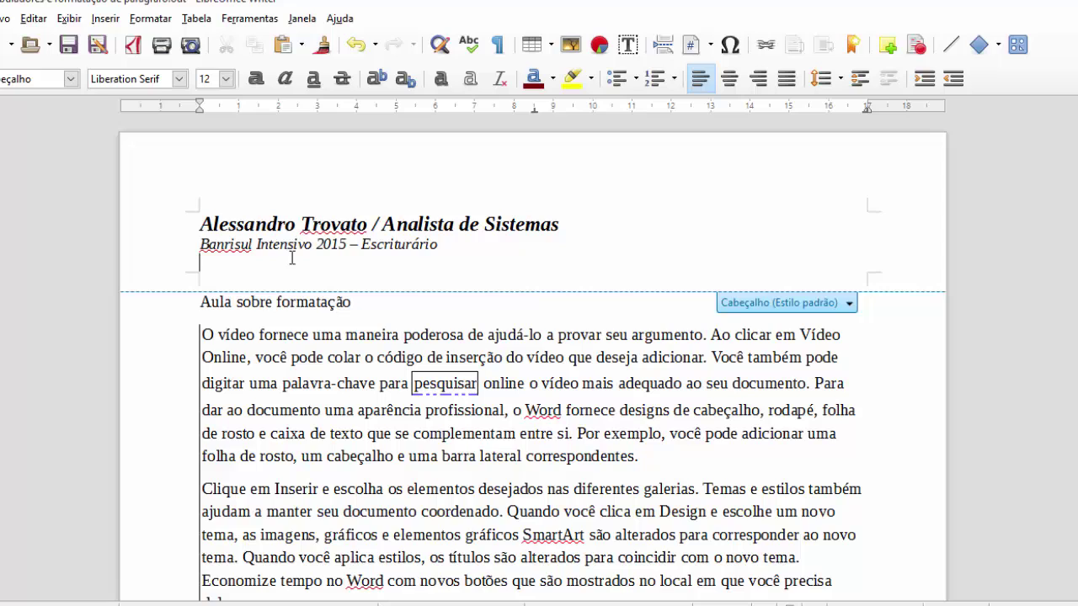
Add a 0,05 pt black bottom border to the header's "Banrisul Intensivo 2015 – Escriturário" paragraph.
left_click(390, 247)
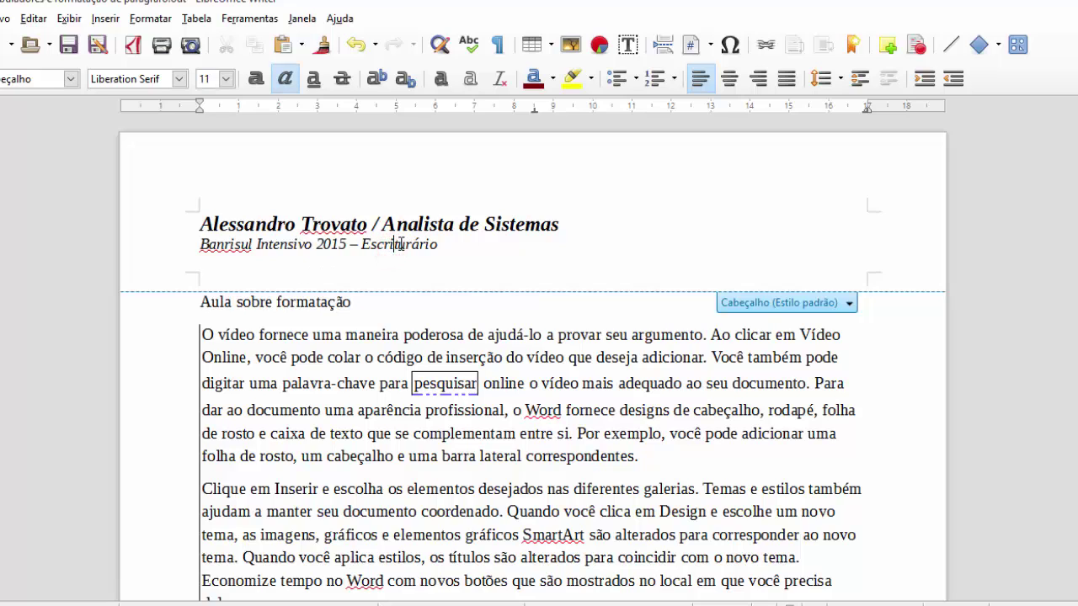
left_click(149, 18)
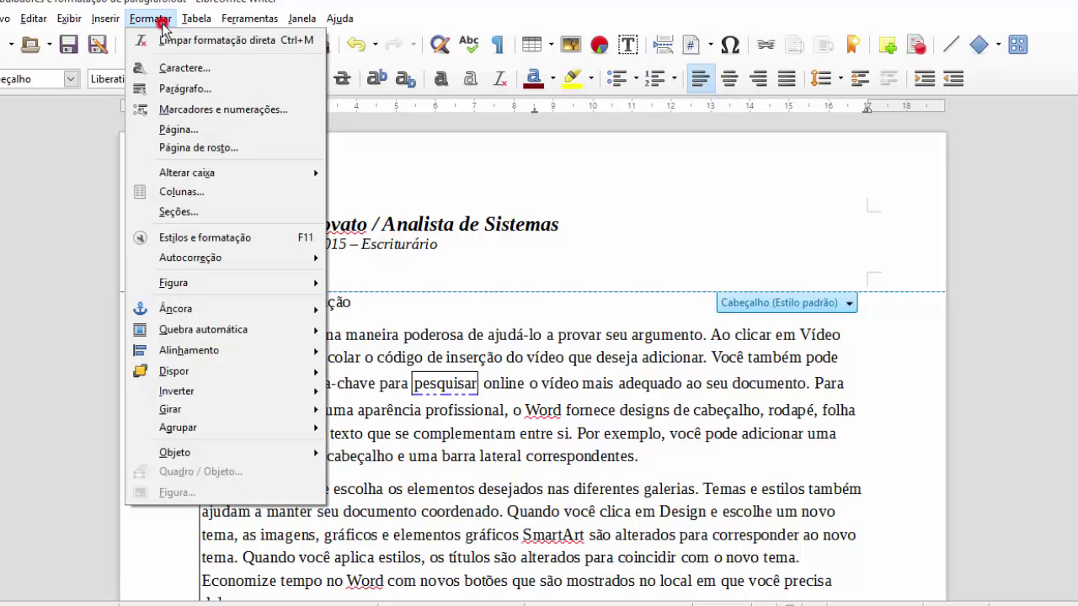
left_click(188, 85)
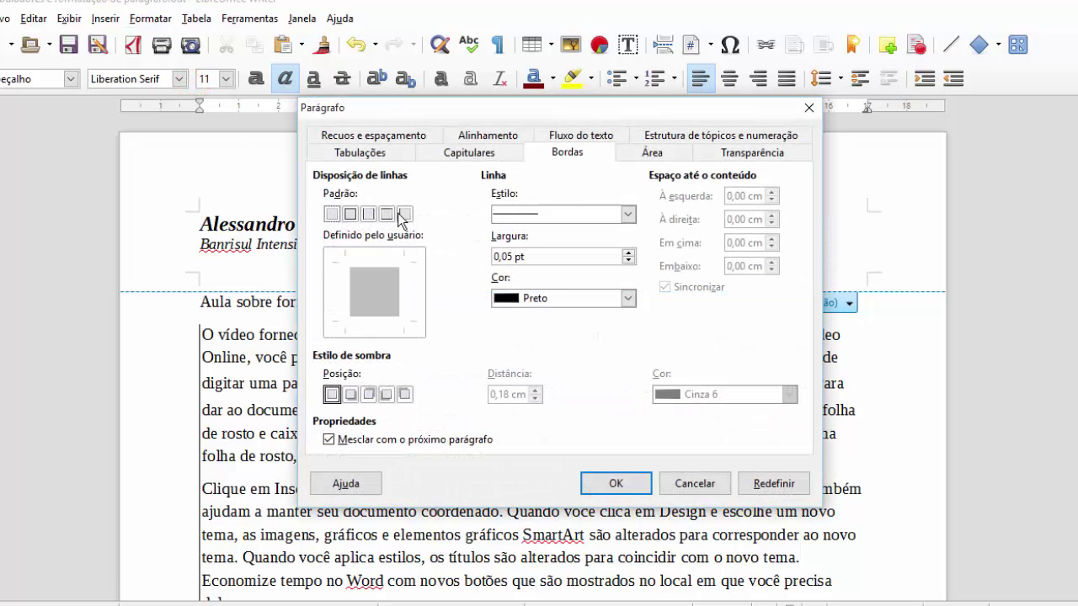
left_click(379, 321)
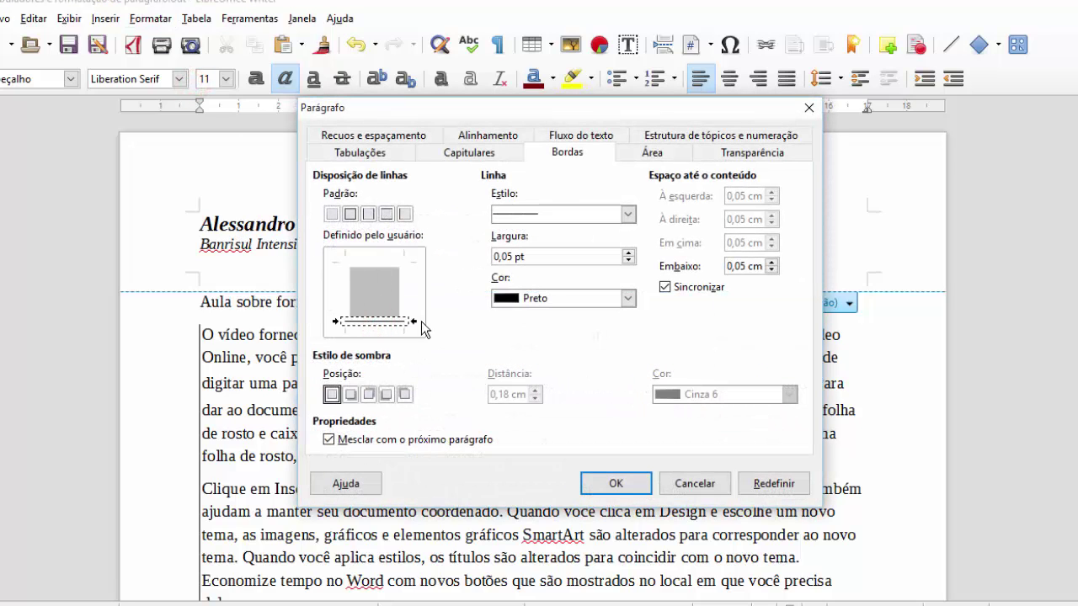
left_click(614, 483)
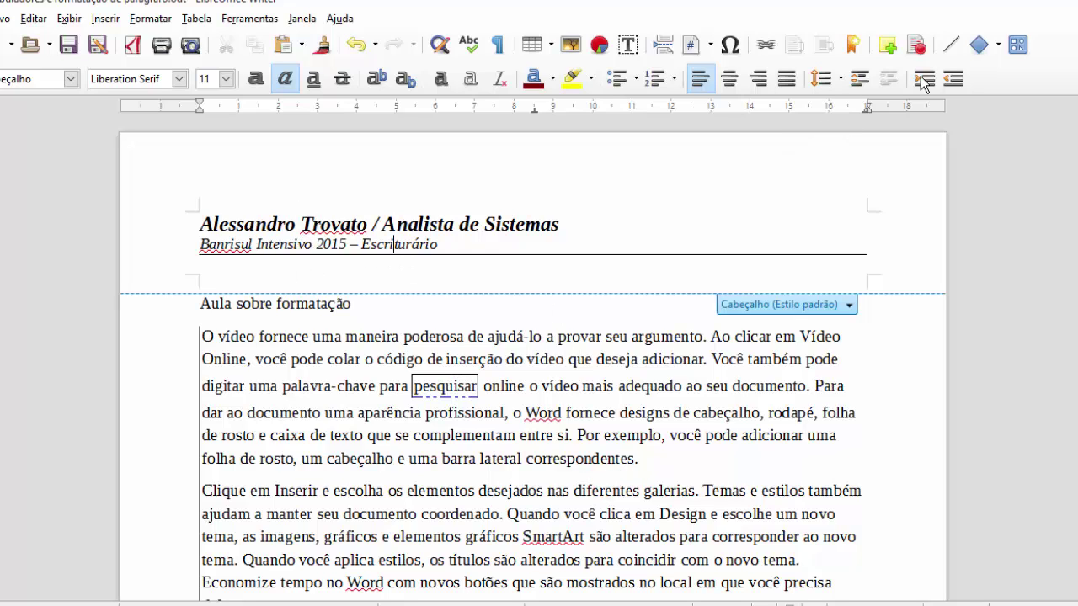
Leave the header and look through the following pages to check how the header repeats on each one.
left_click(478, 383)
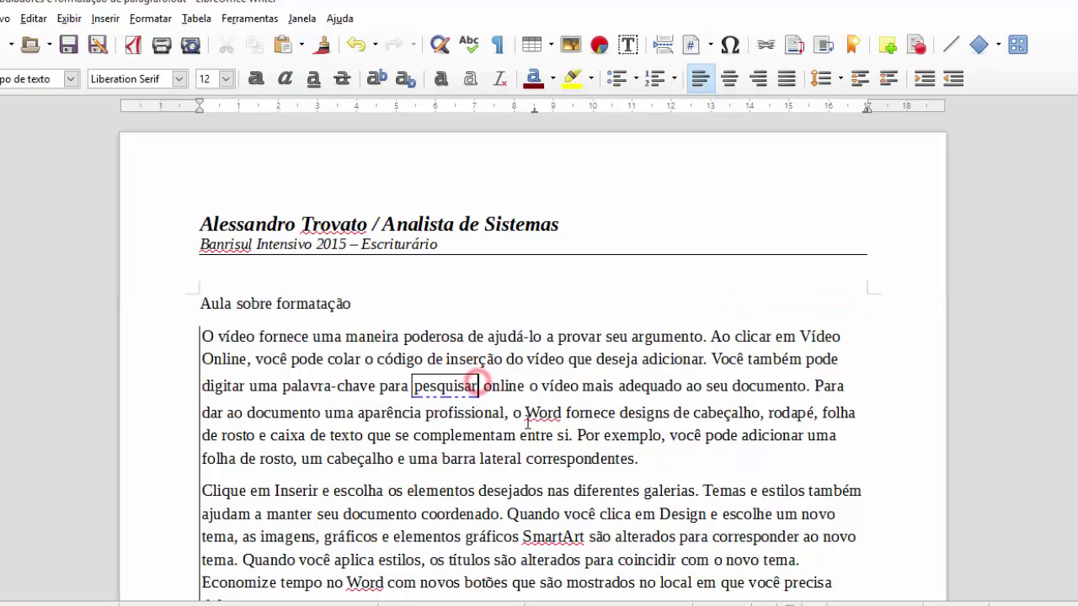
scroll(624, 440, "down", 1)
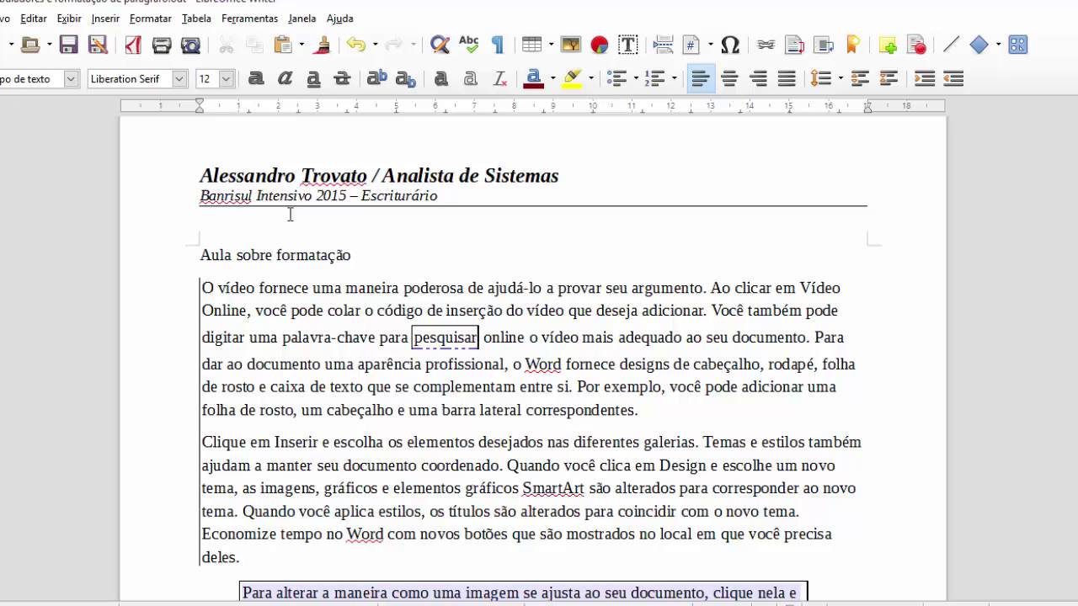
scroll(396, 223, "up", 1)
scroll(323, 308, "down", 4)
scroll(327, 286, "down", 12)
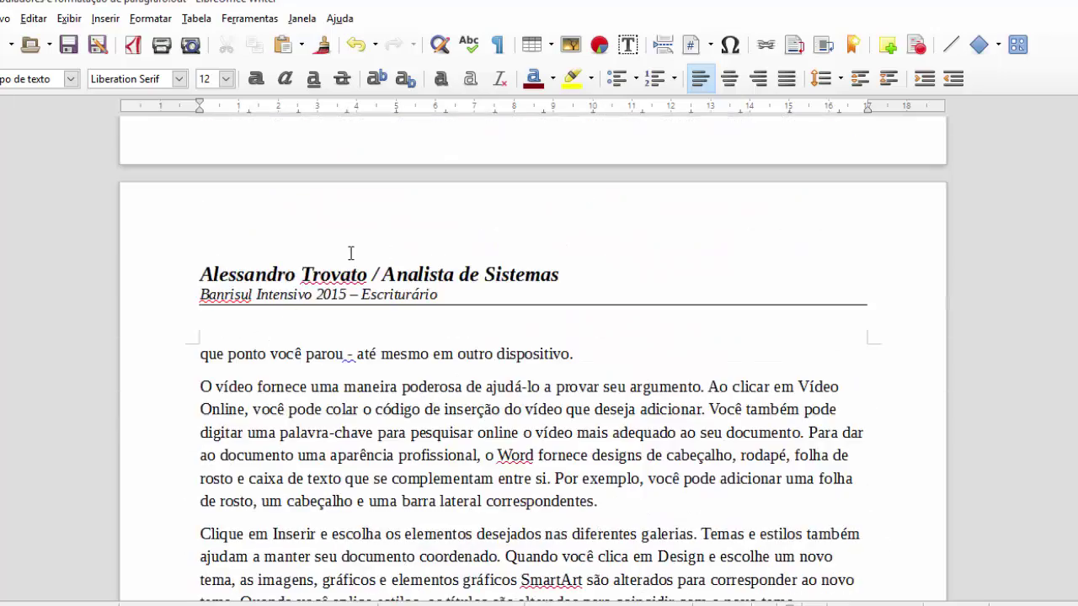
scroll(350, 252, "down", 12)
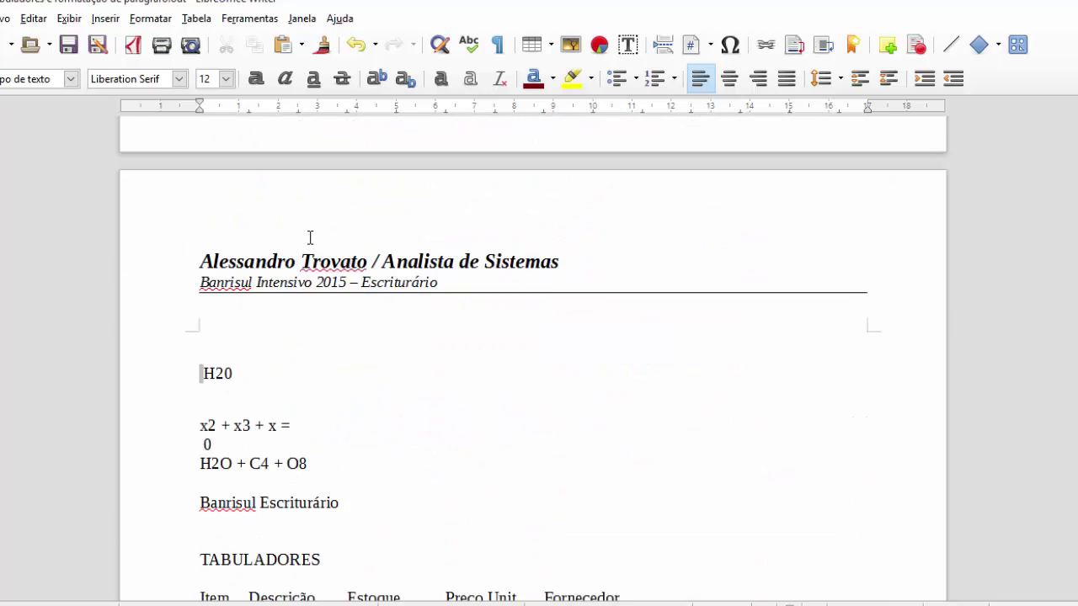
scroll(310, 238, "down", 10)
Insert a page break on a new line after "Item 4" at the end of the Roman-numbered list.
left_click(311, 419)
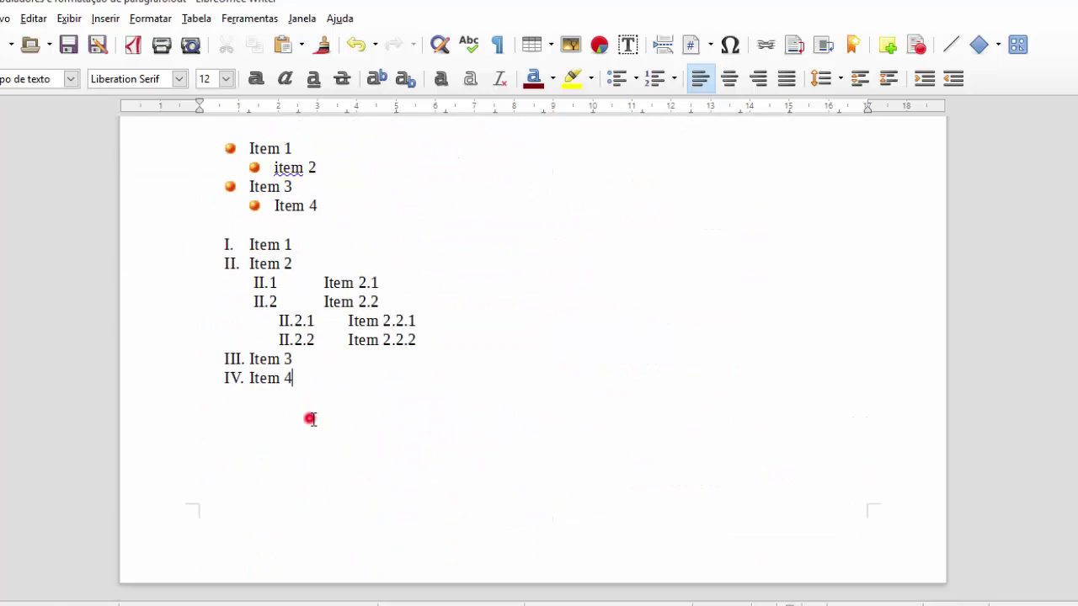
key("Return")
key("ctrl+Return")
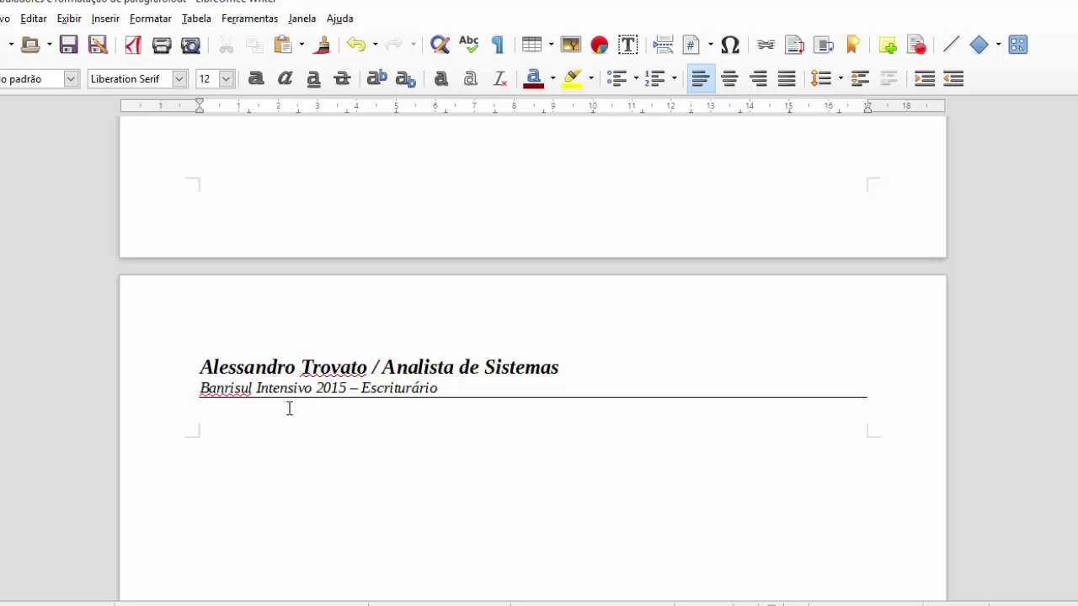
left_click(211, 196)
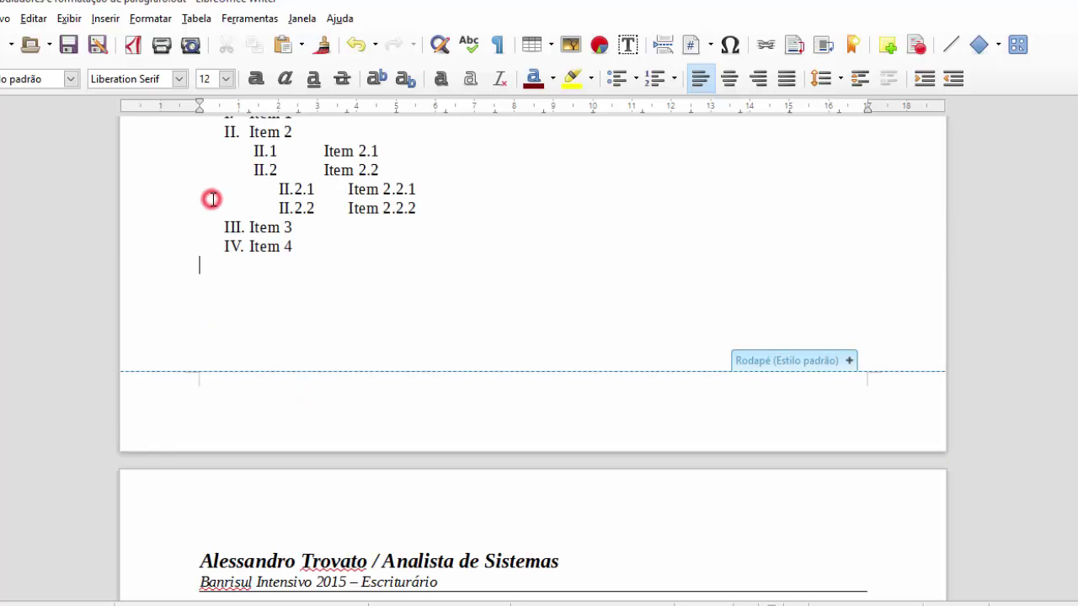
left_click(212, 395)
left_click(226, 398)
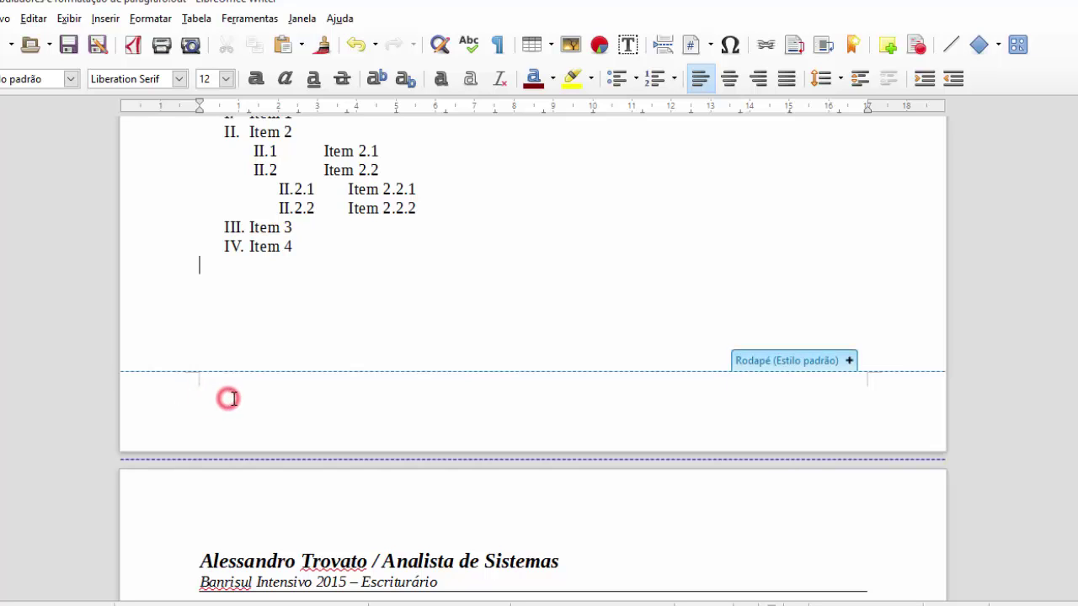
type("a")
left_click_drag(221, 259, 193, 266)
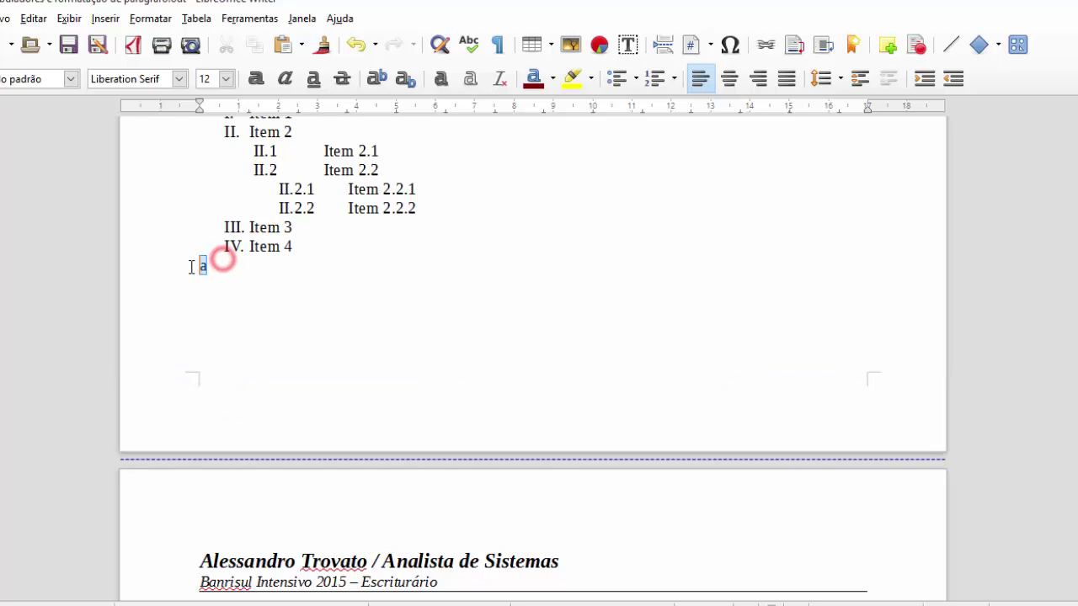
key("BackSpace")
left_click(233, 401)
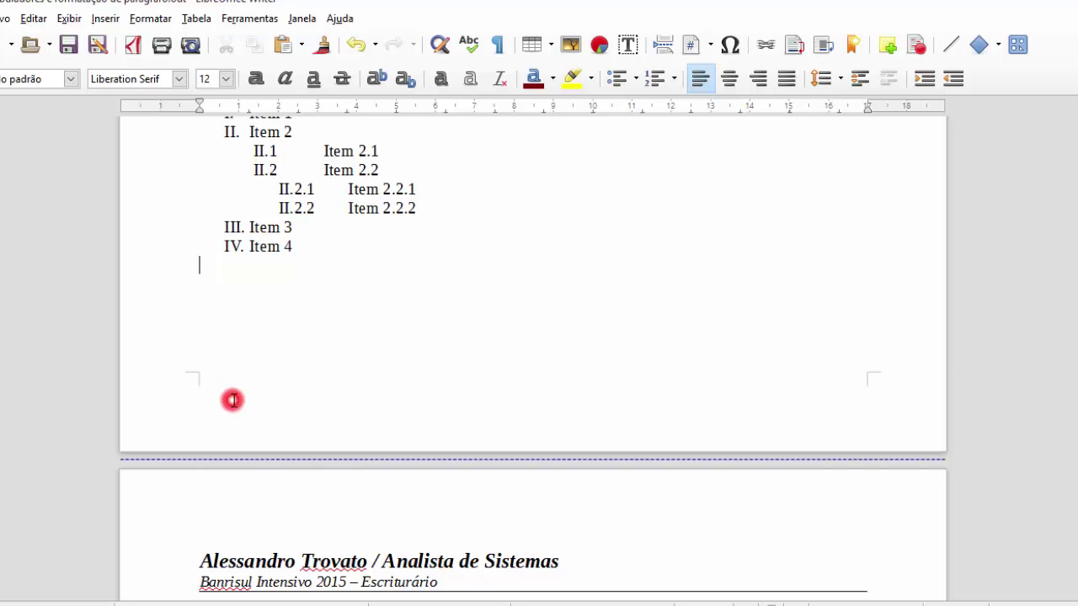
left_click(230, 417)
left_click(227, 436)
left_click(226, 436)
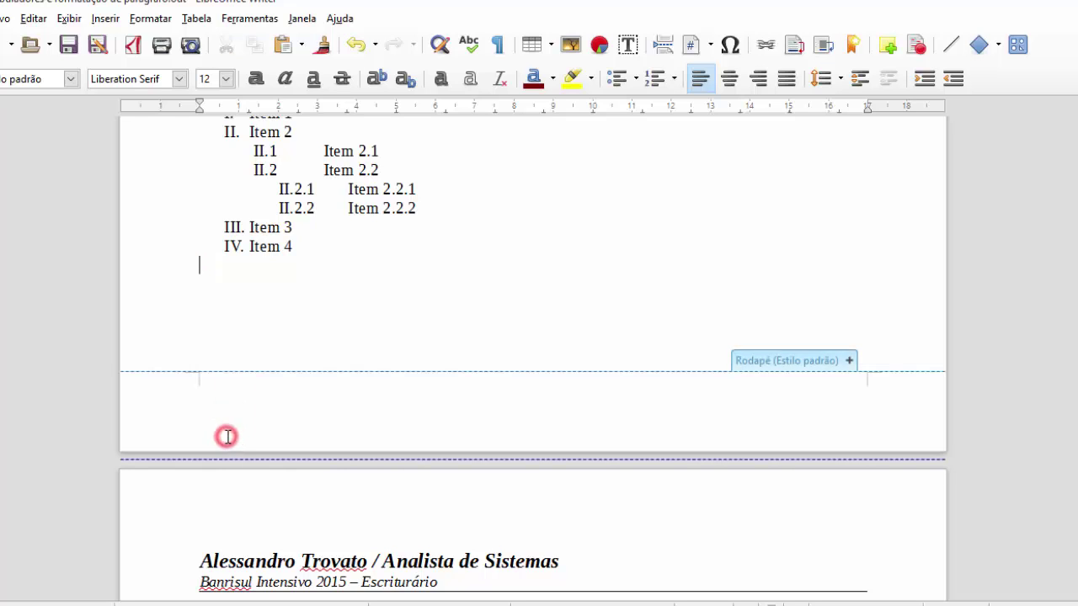
Add a footer to the page style Estilo padrão and enter "Este é um exemplo de rodapé" in it.
left_click(851, 396)
left_click(858, 375)
left_click(852, 363)
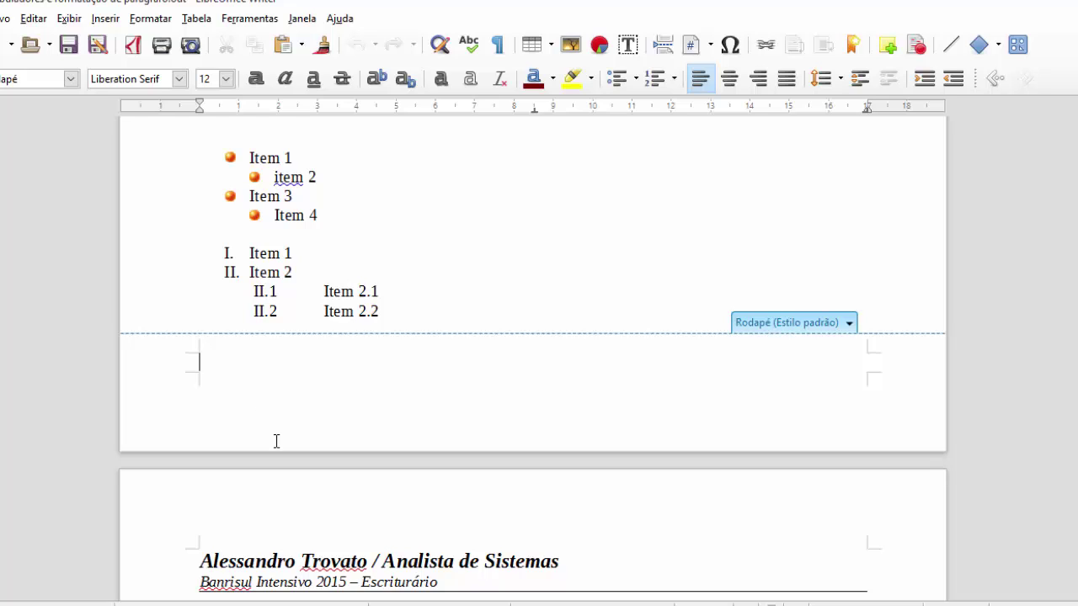
type("Este é um e")
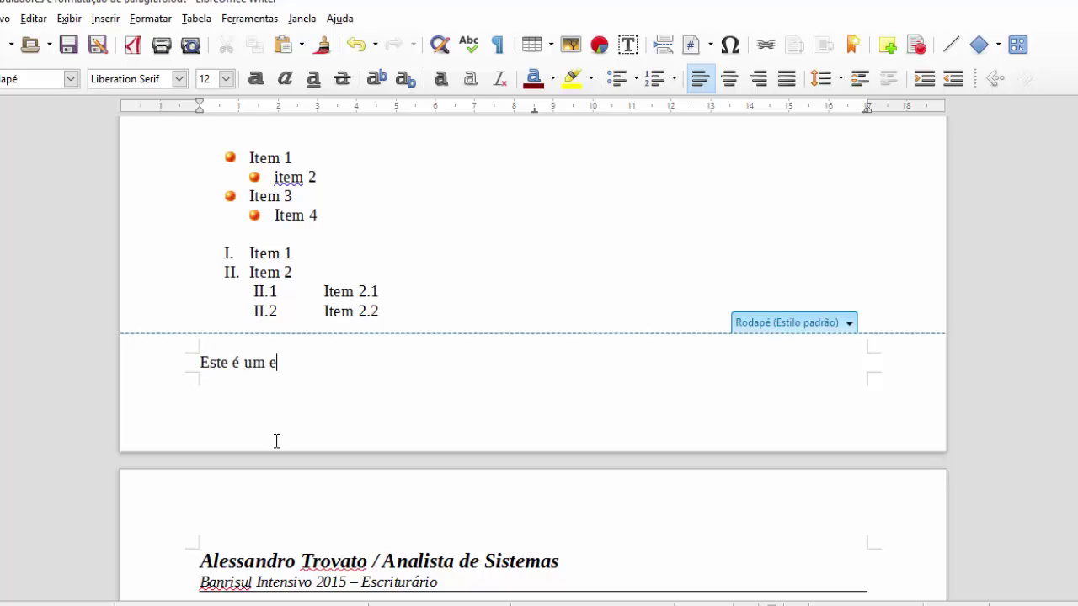
type("xemplo de rodapé")
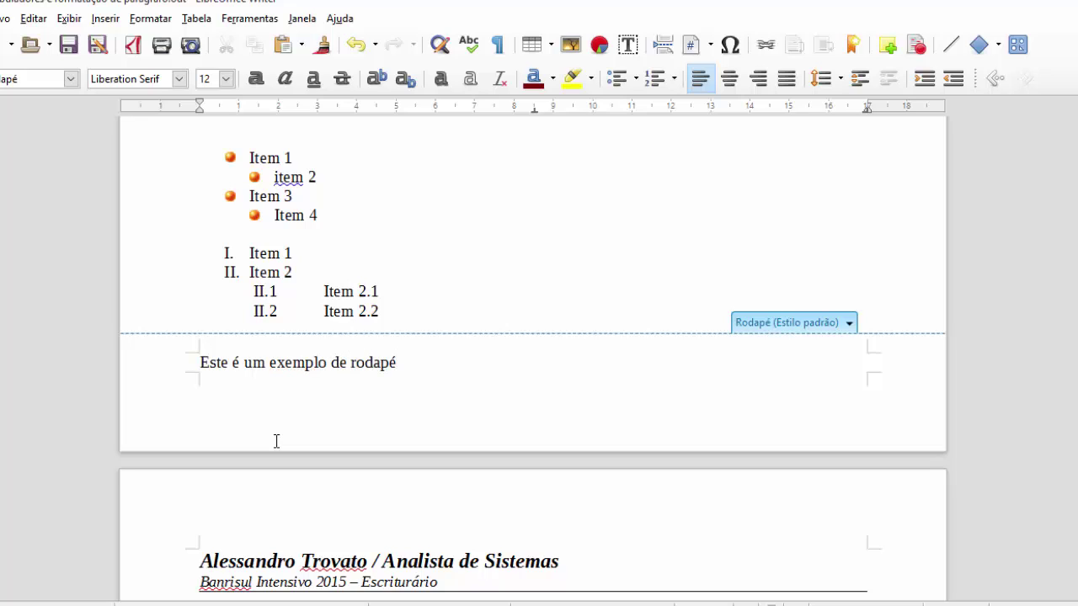
key("shift+Home")
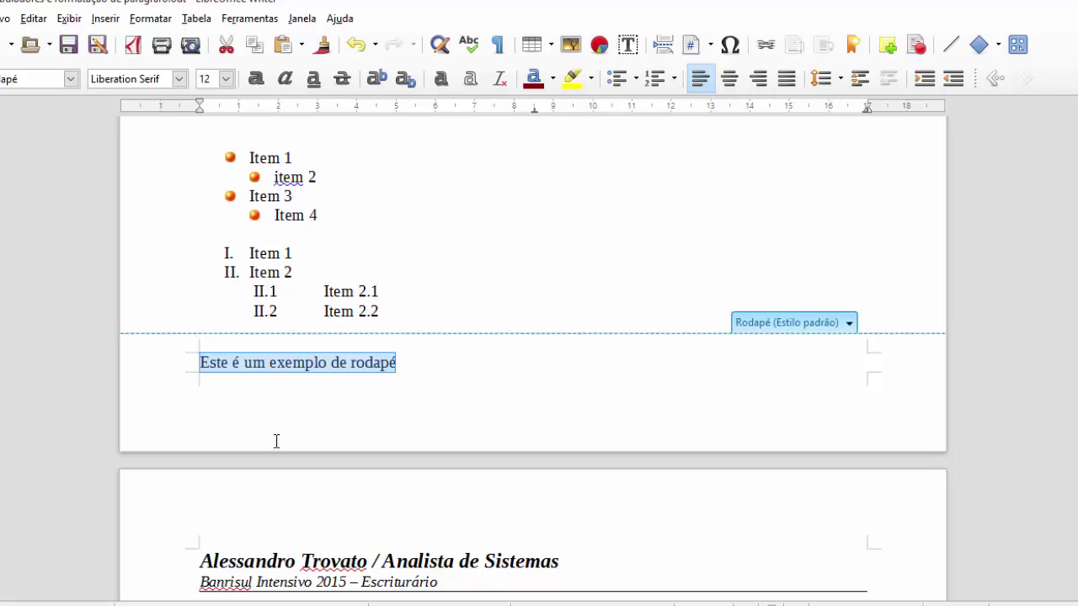
left_click(291, 363)
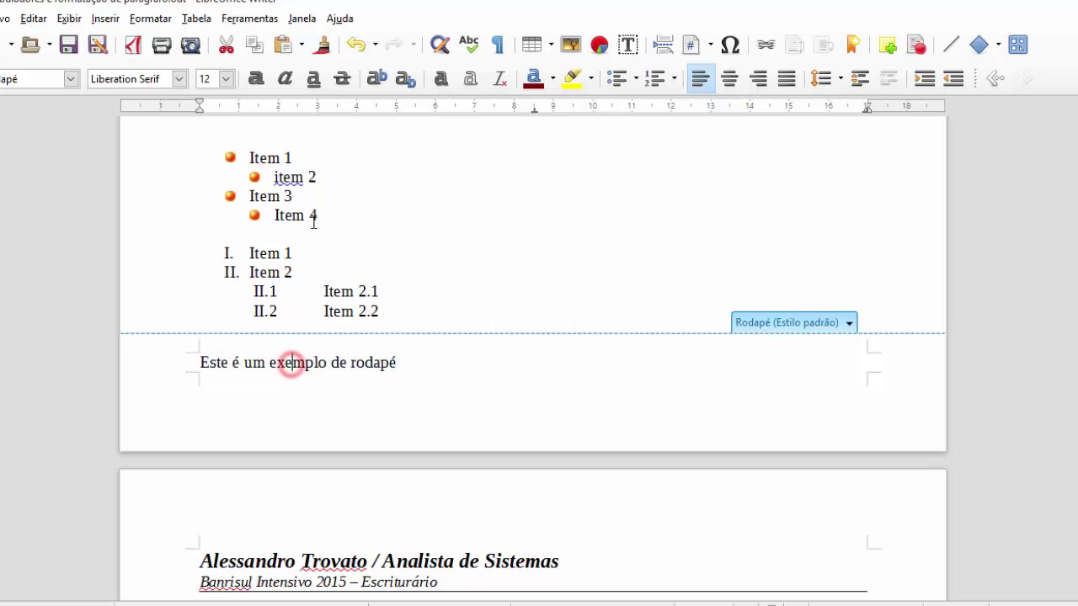
left_click(277, 362)
left_click(243, 362)
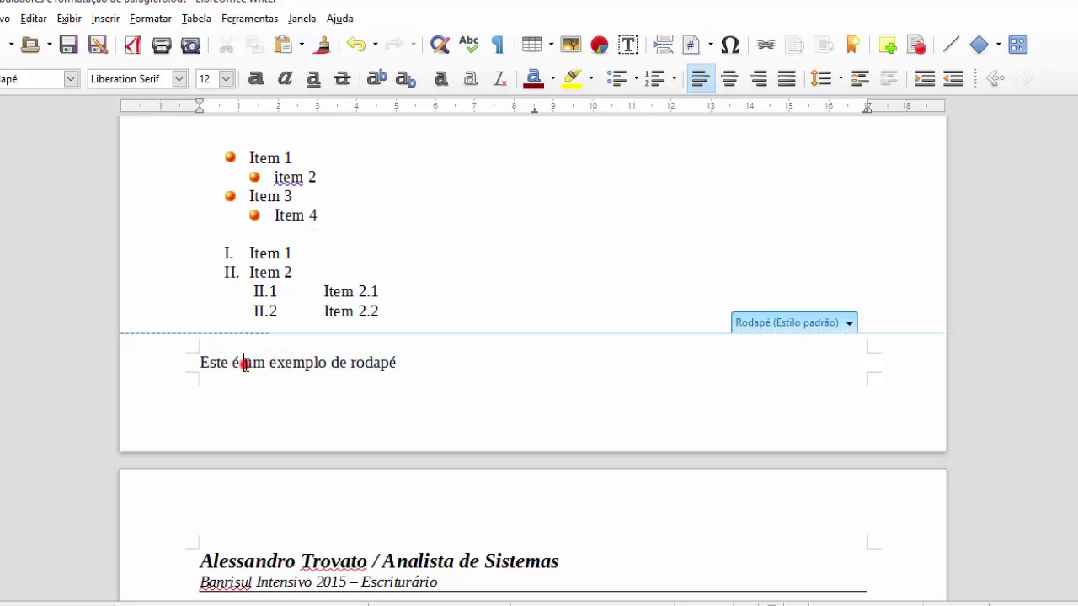
Add a 0,05 pt black top border to the footer paragraph "Este é um exemplo de rodapé" and return to the body text.
left_click(301, 364)
left_click(150, 18)
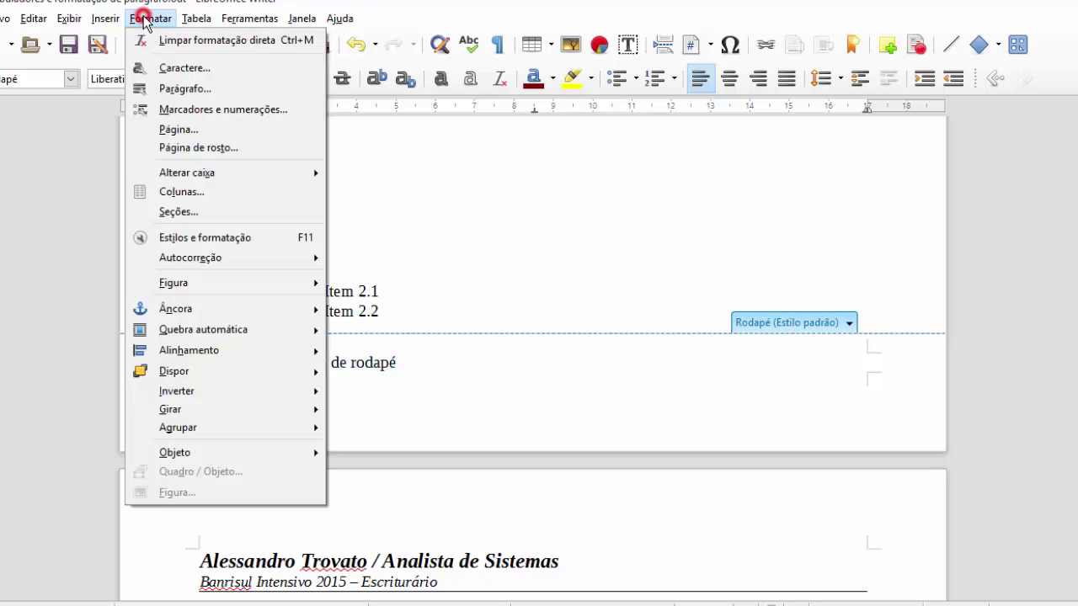
left_click(189, 85)
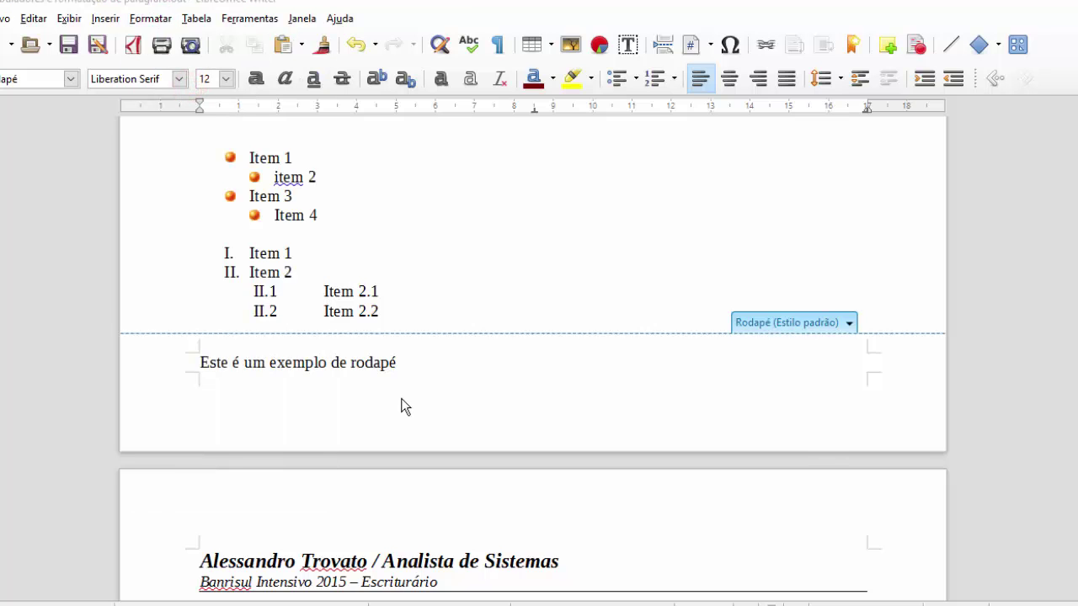
left_click(376, 264)
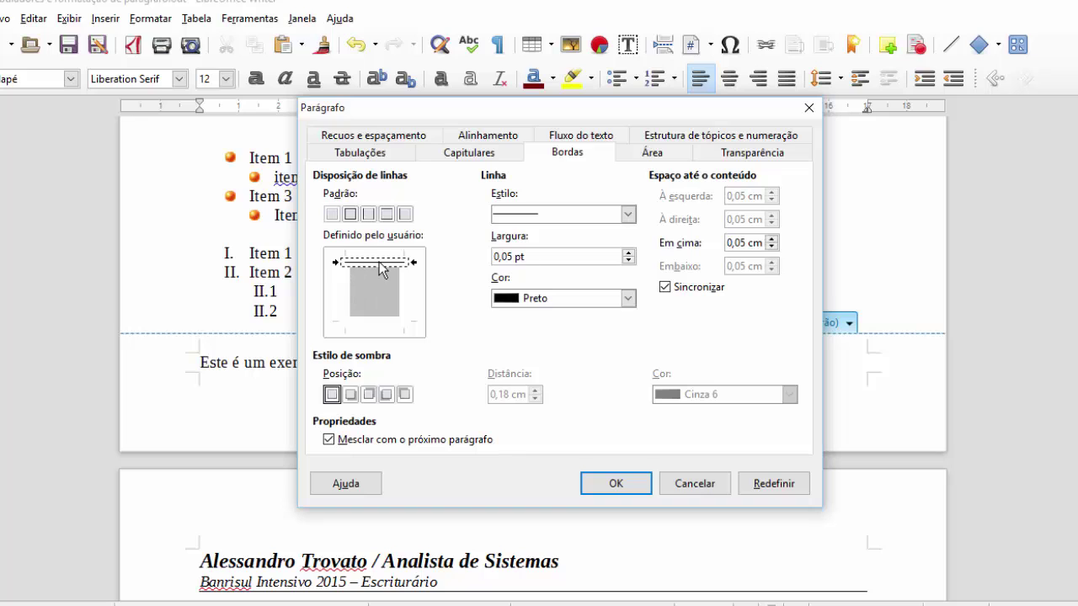
left_click(614, 481)
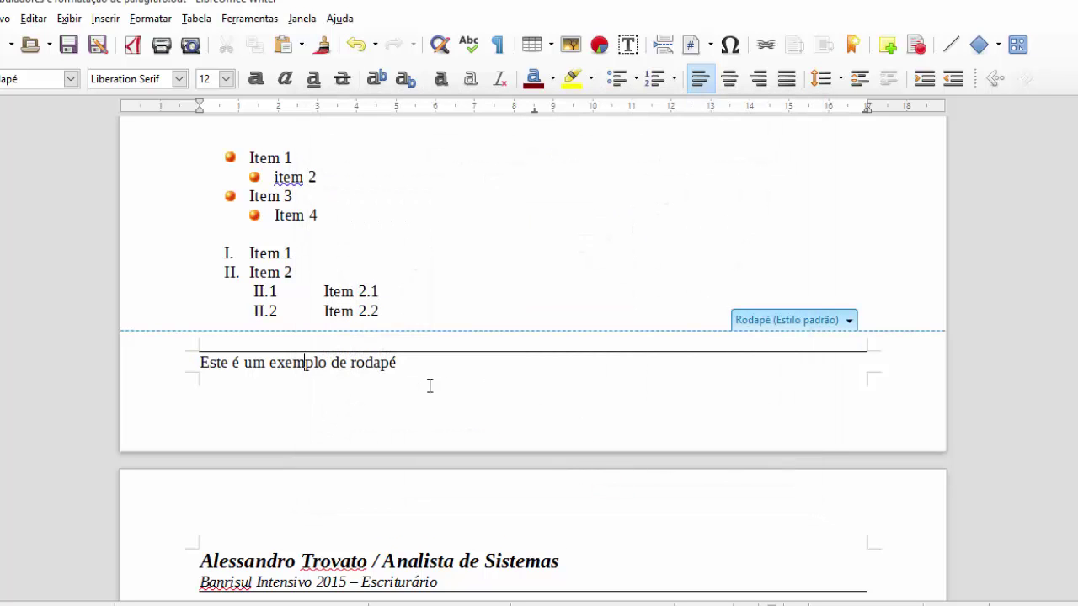
left_click(429, 384)
left_click(358, 241)
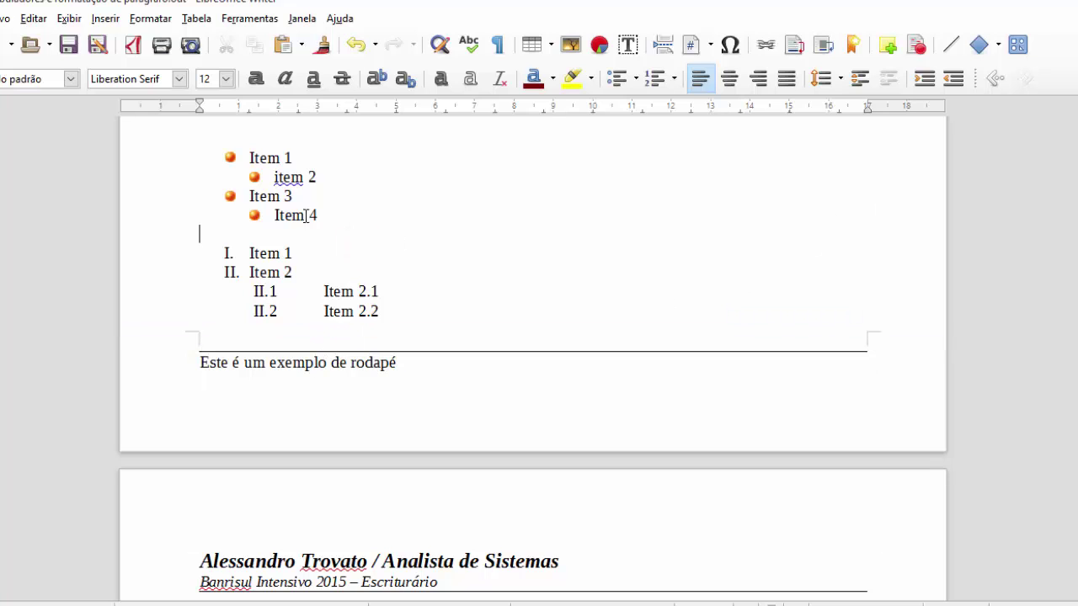
Look through the following pages to check how the bordered footer and the header repeat on each one.
scroll(331, 340, "down", 10)
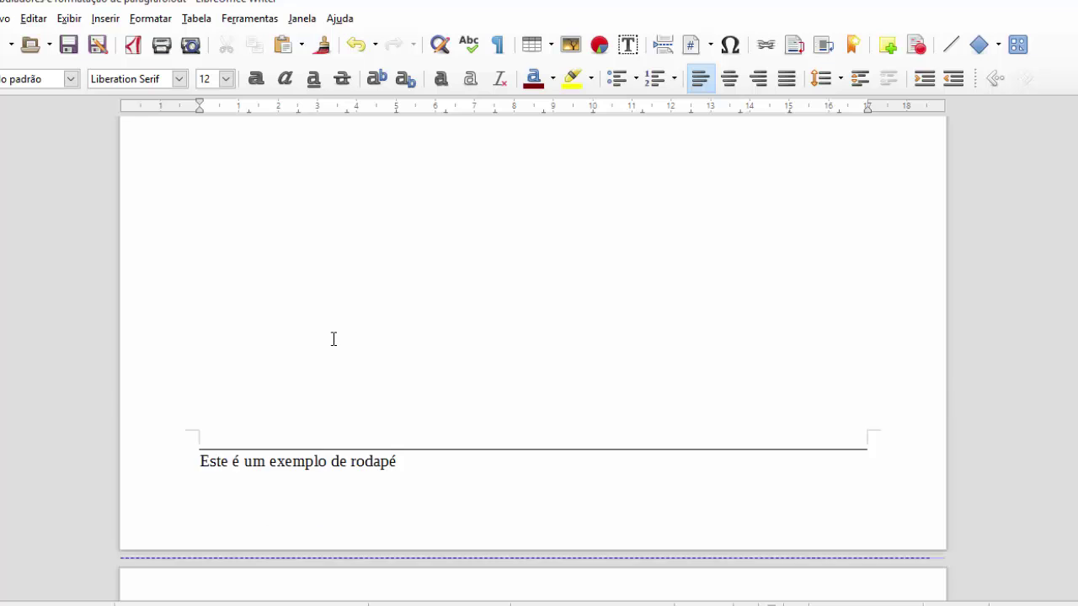
scroll(333, 332, "down", 4)
scroll(330, 342, "down", 20)
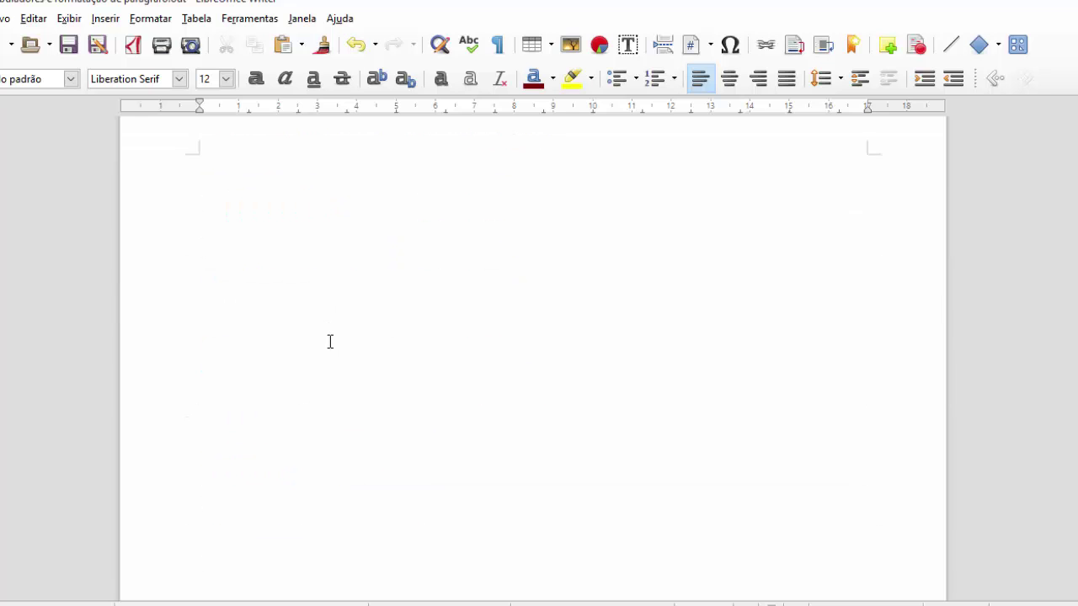
scroll(342, 393, "down", 5)
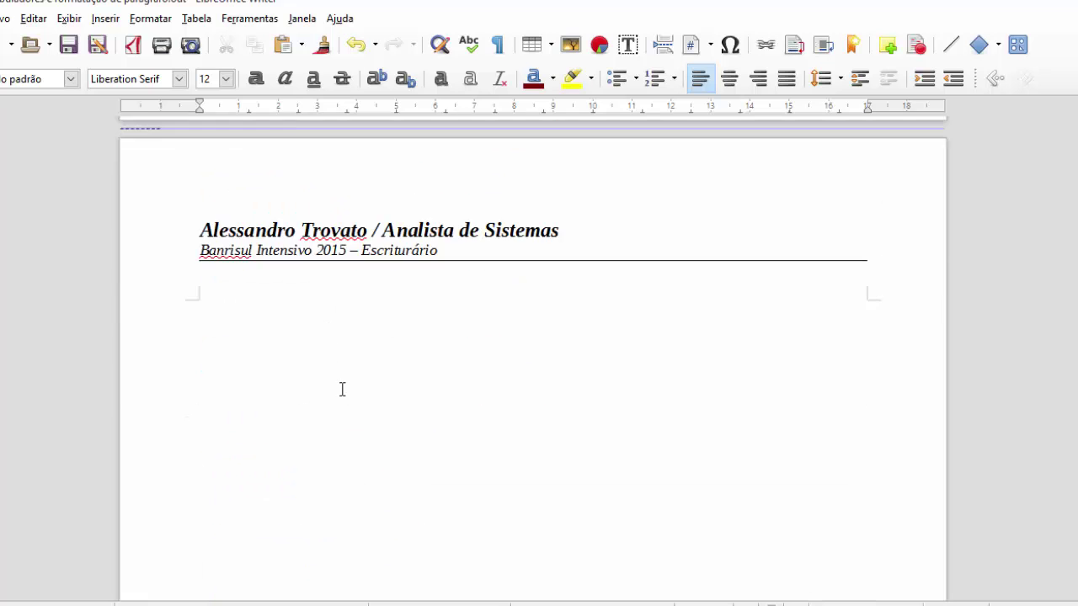
Turn on the header for the HTML page style.
left_click(341, 389)
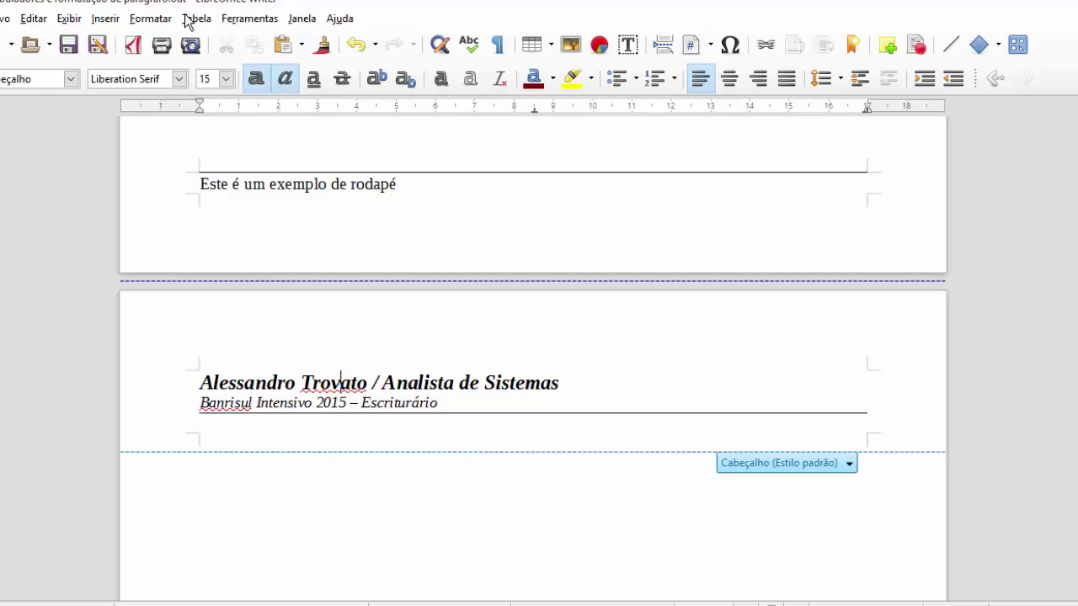
left_click(150, 19)
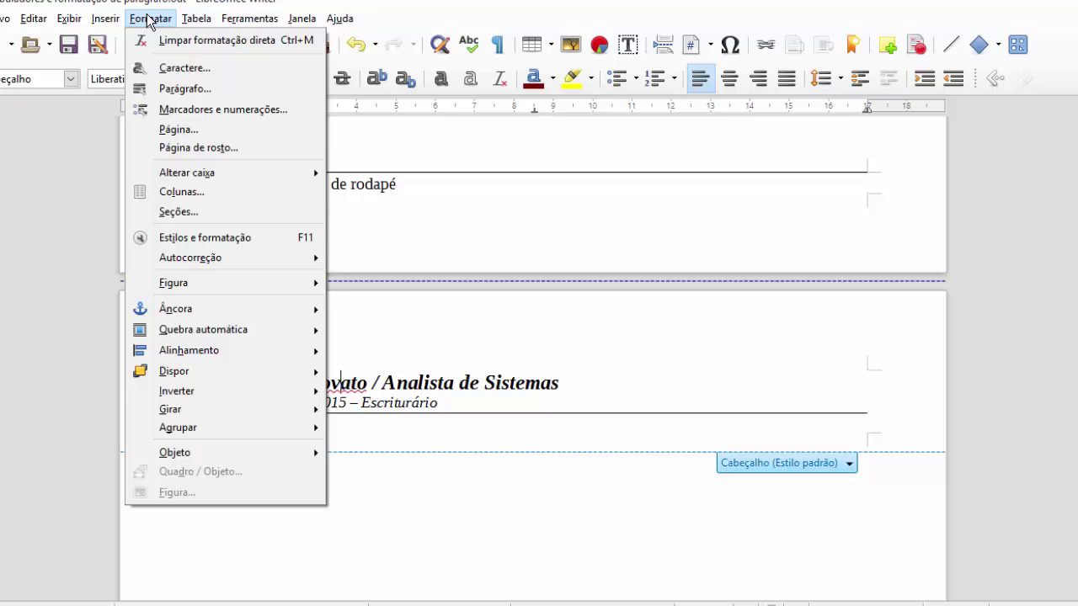
left_click(116, 20)
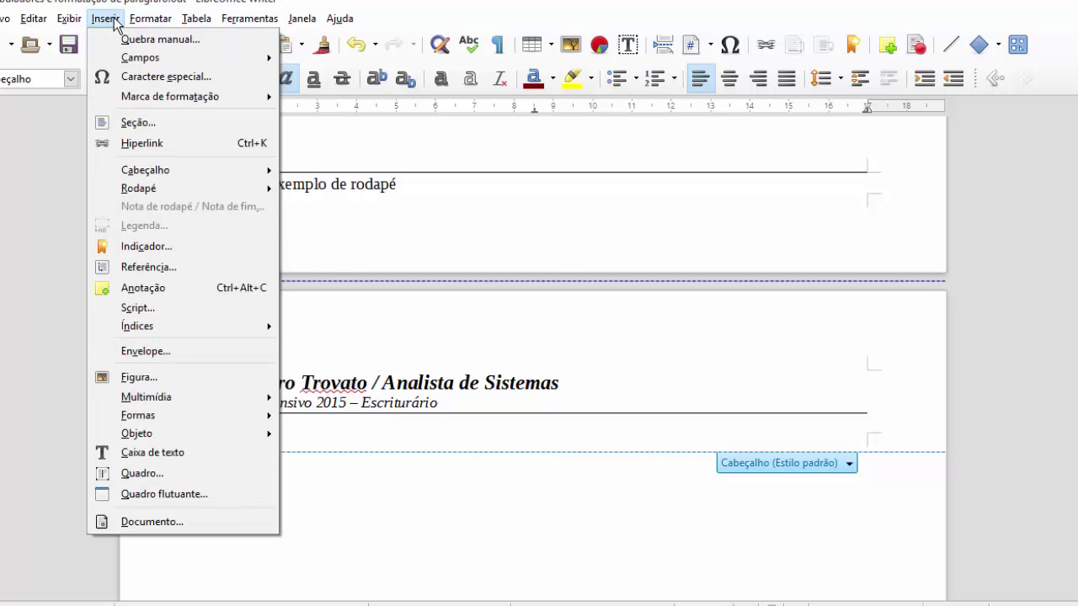
mouse_move(187, 178)
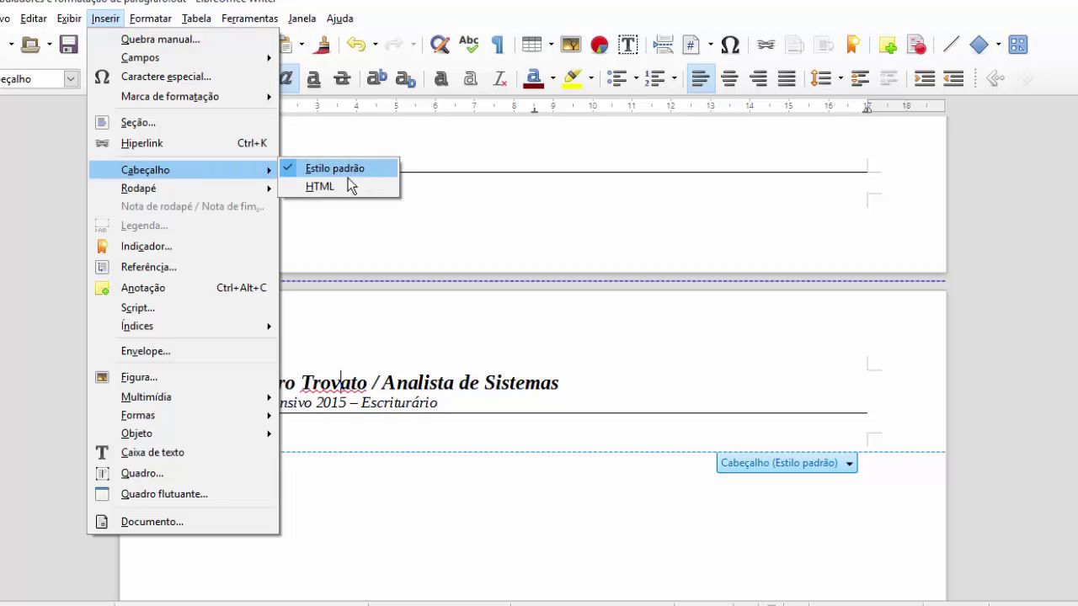
left_click(330, 192)
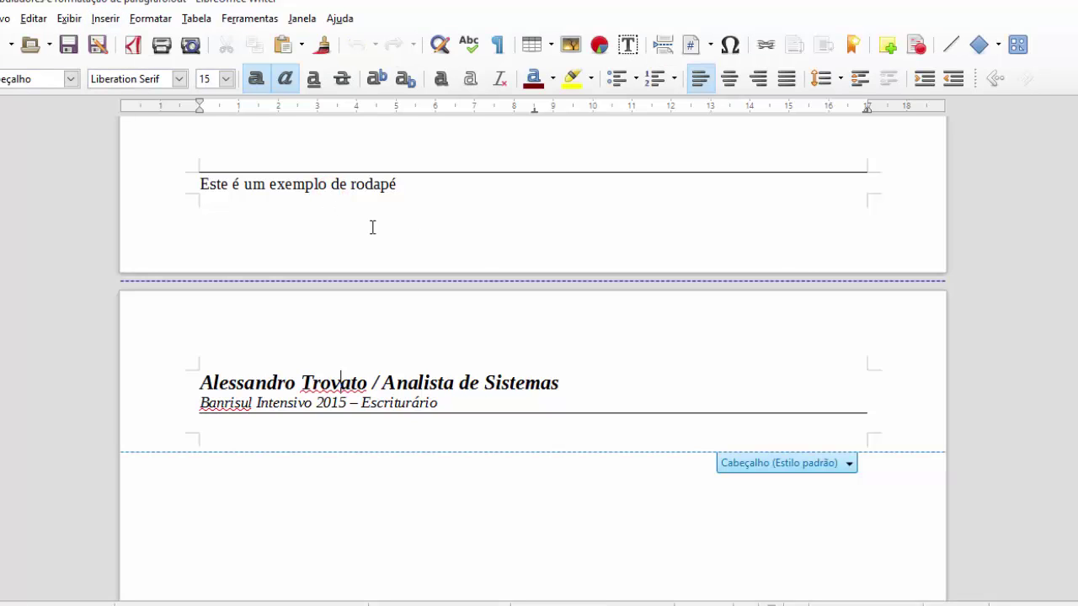
Examine the headers and footers across the pages and return to the start of the document.
scroll(337, 278, "up", 5)
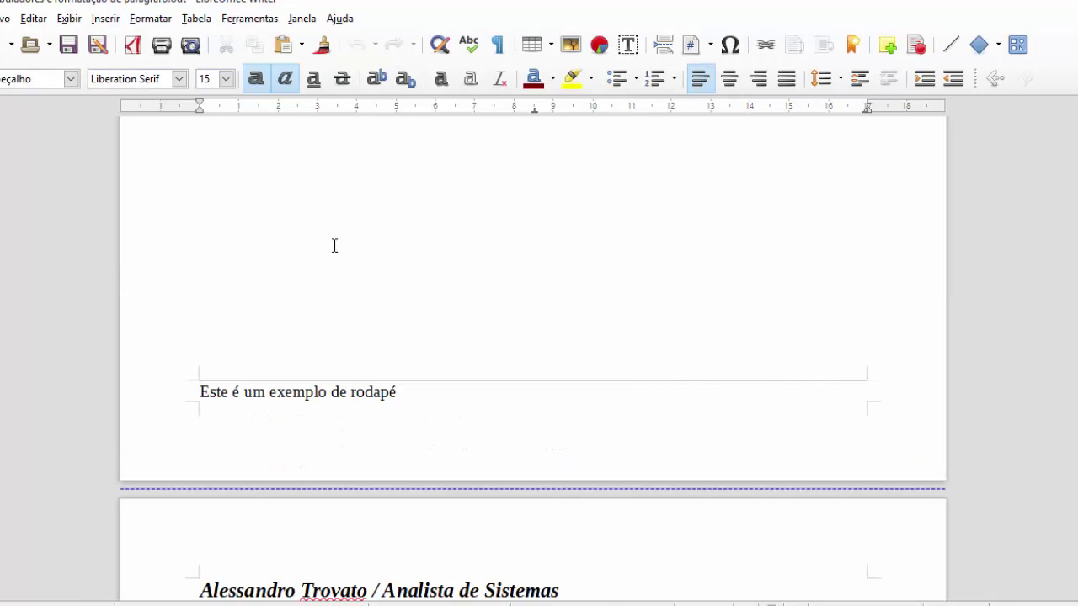
scroll(346, 253, "down", 6)
left_click(298, 416)
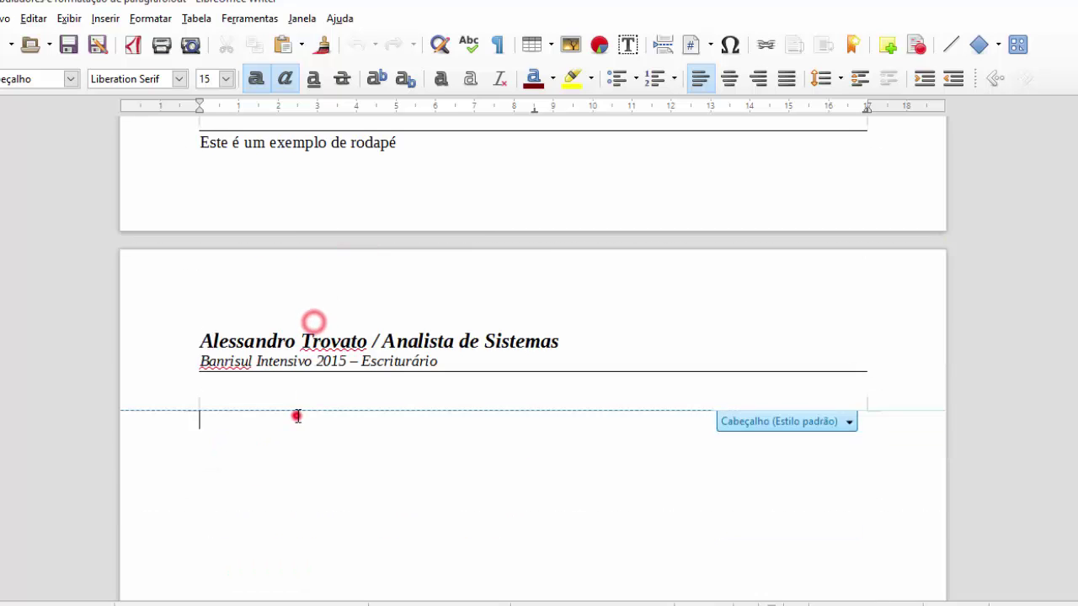
scroll(325, 433, "up", 6)
scroll(325, 432, "down", 5)
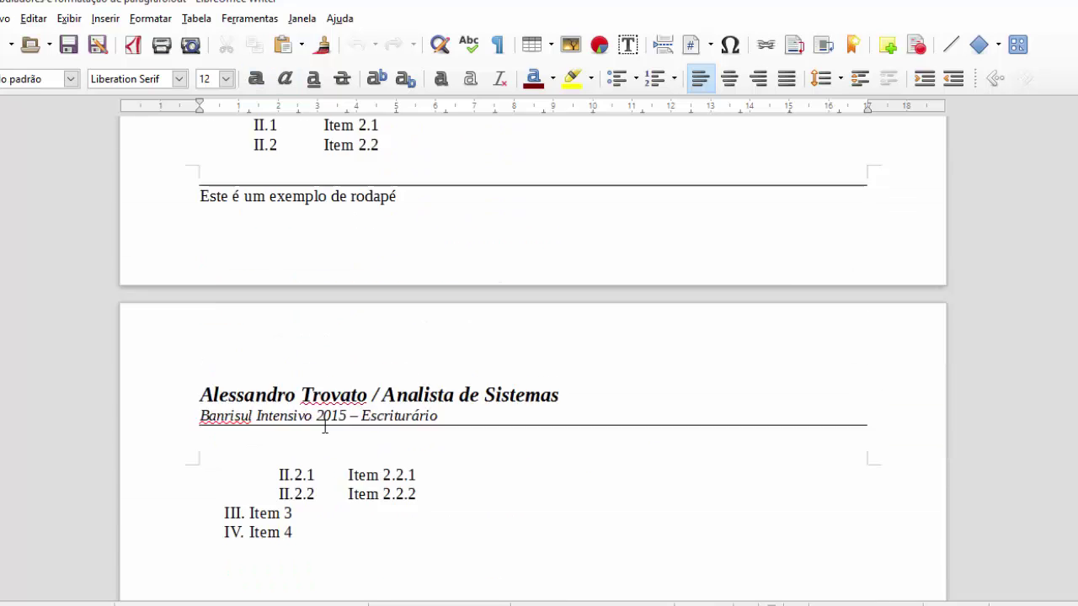
scroll(326, 431, "up", 16)
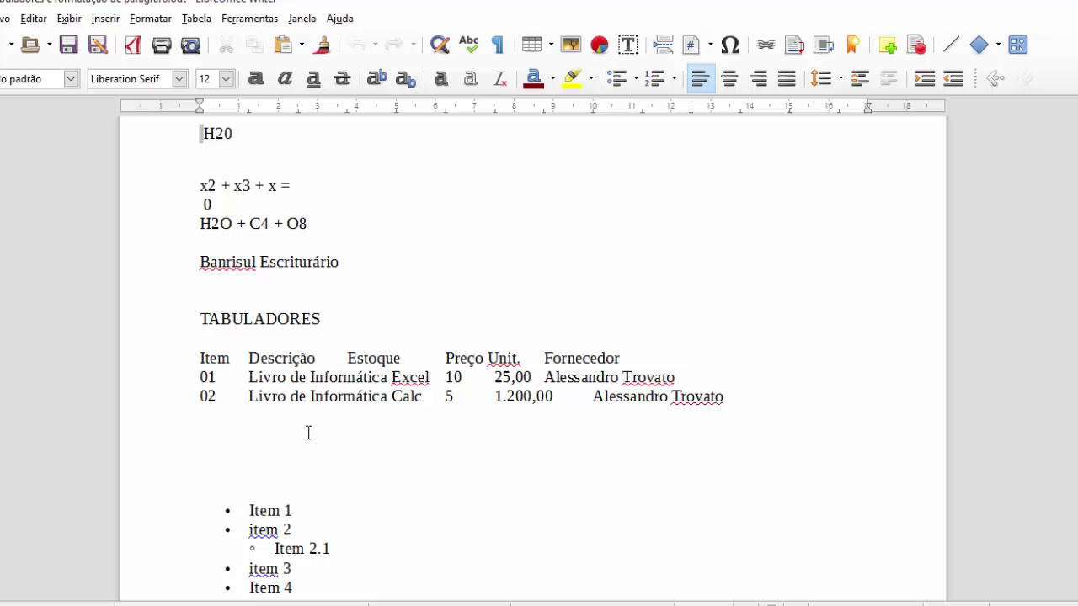
key("ctrl+Home")
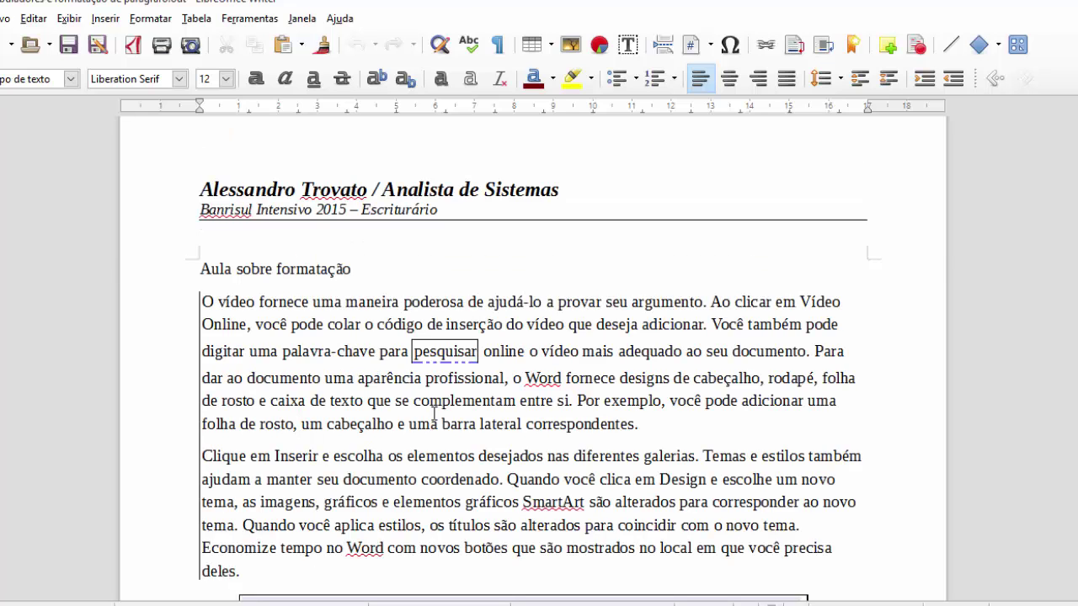
Delete both text lines of the first page's header and return to the body text.
triple_click(450, 210)
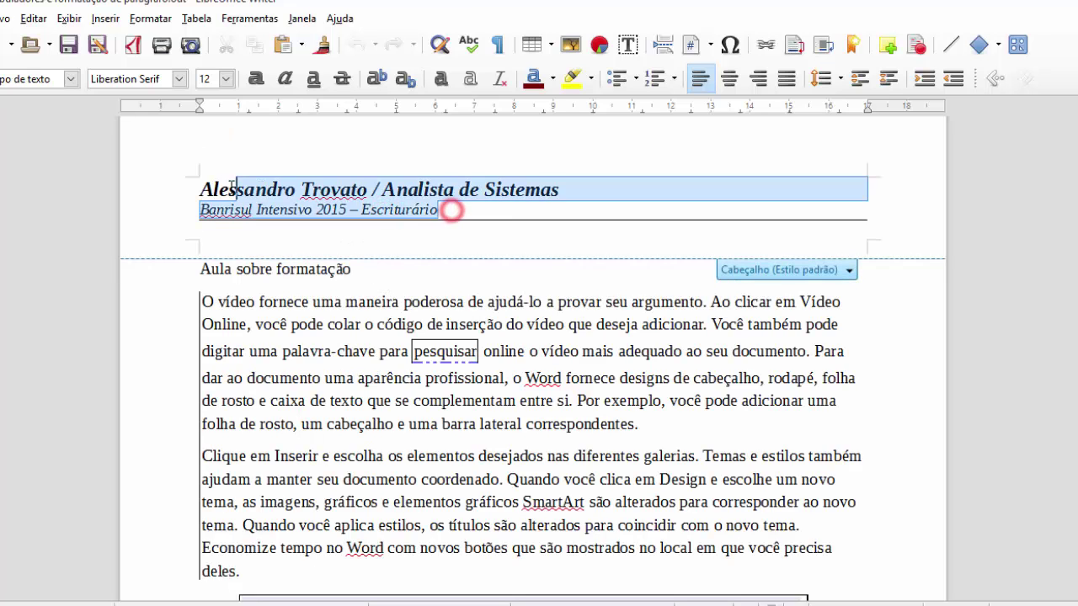
left_click(256, 236)
left_click(349, 351)
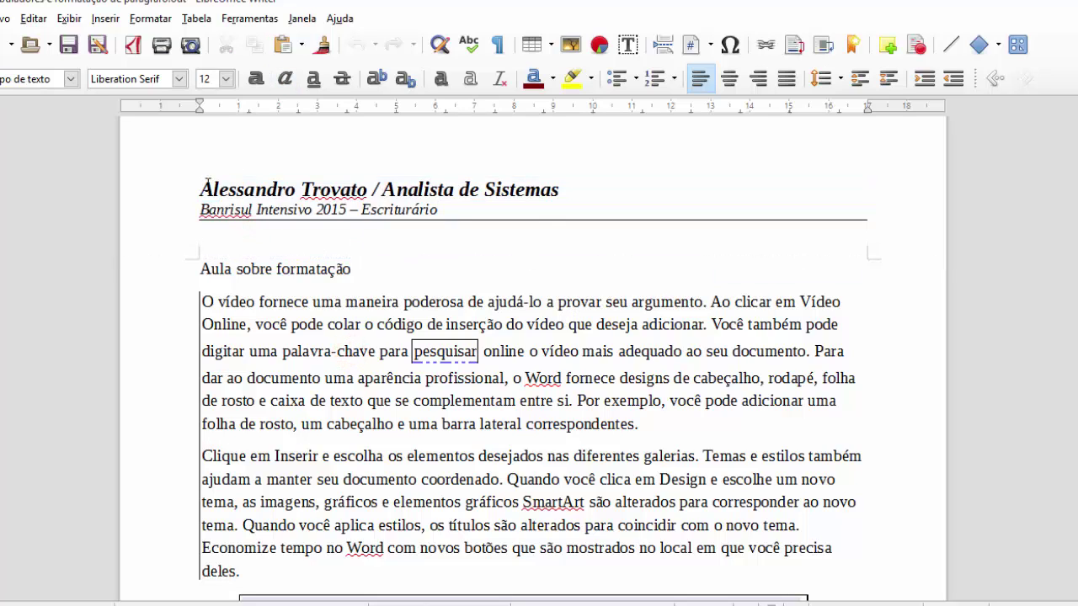
triple_click(529, 211)
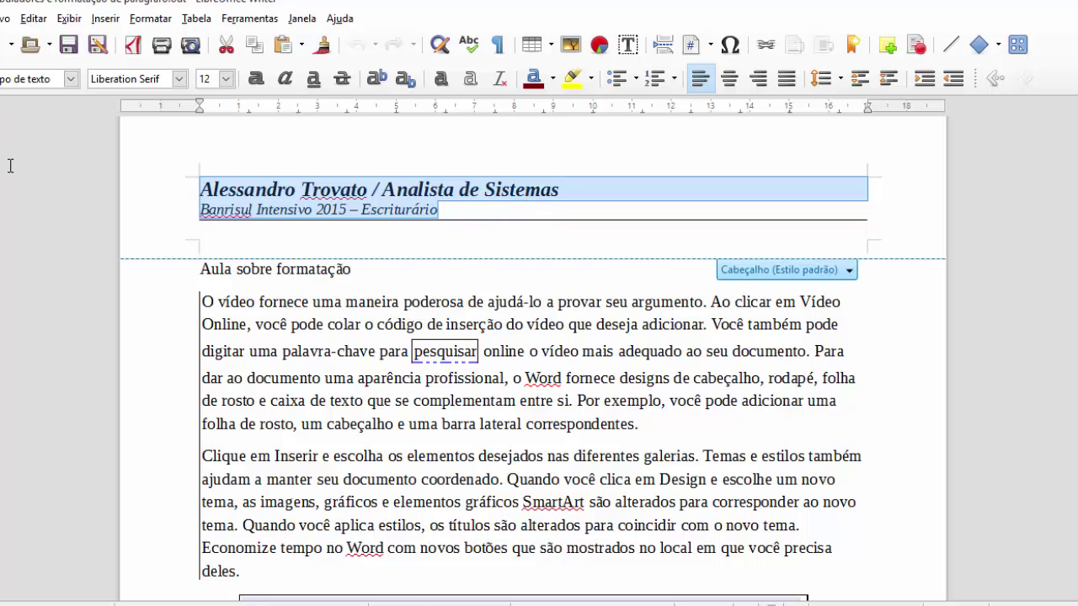
key("Delete")
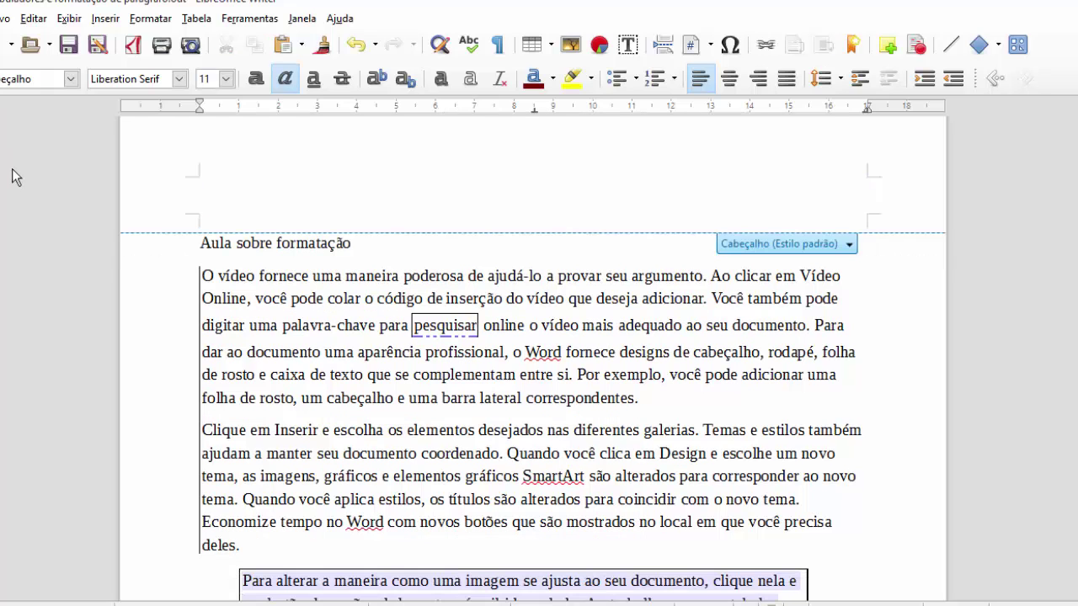
left_click(389, 362)
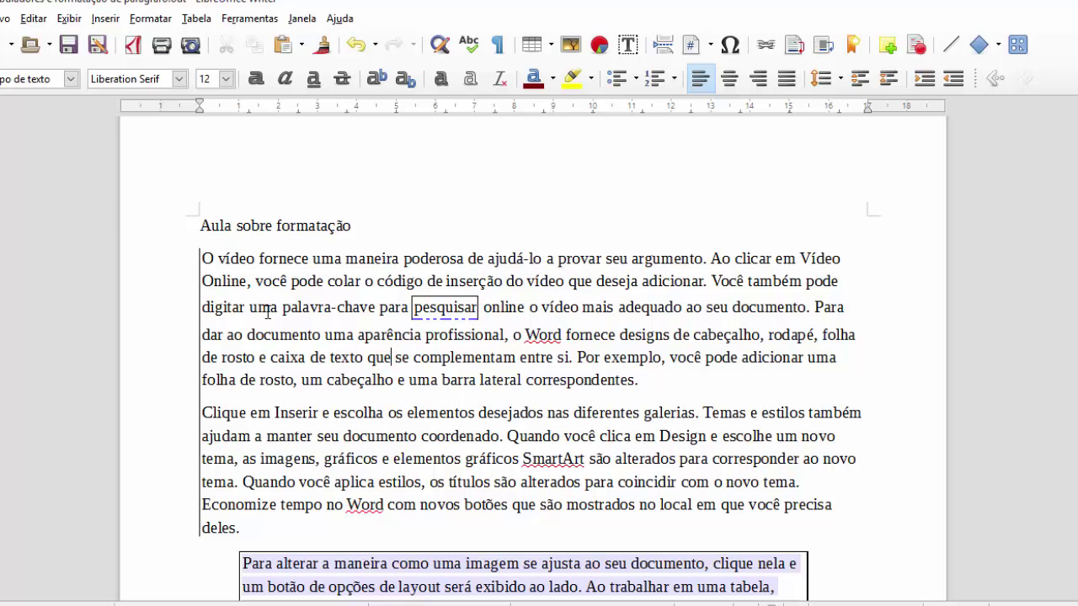
Undo the deletion of the header text and place the cursor inside the header area.
key("ctrl+z")
key("ctrl+z")
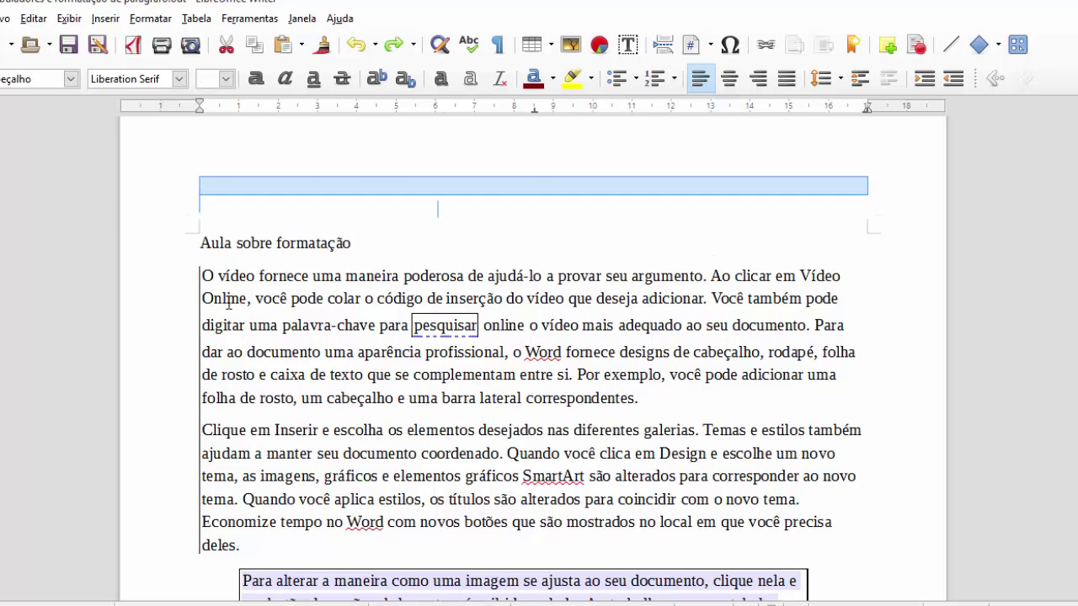
left_click(344, 237)
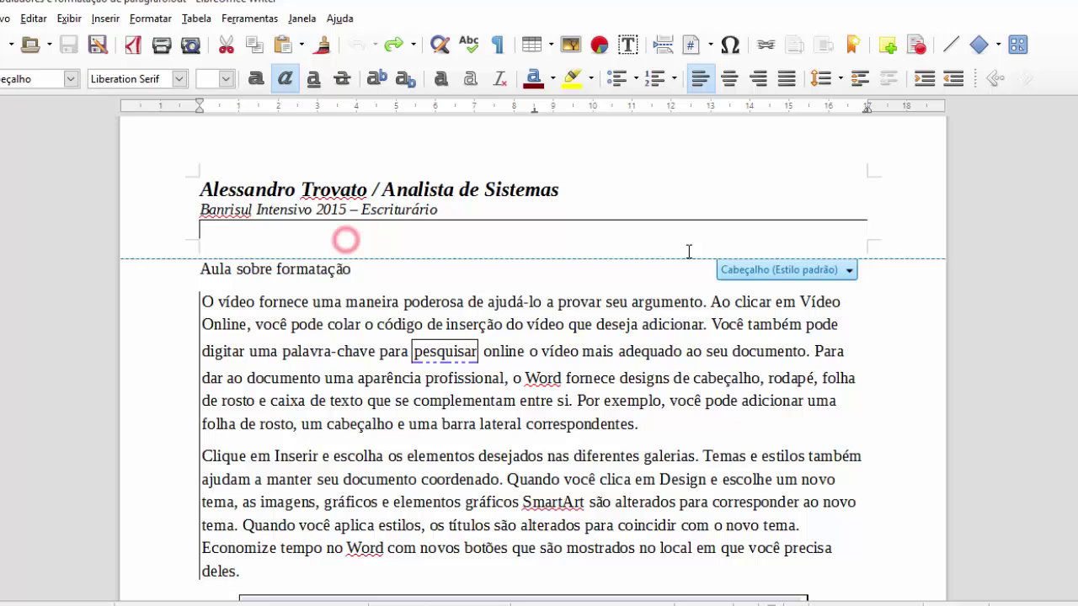
left_click(876, 176)
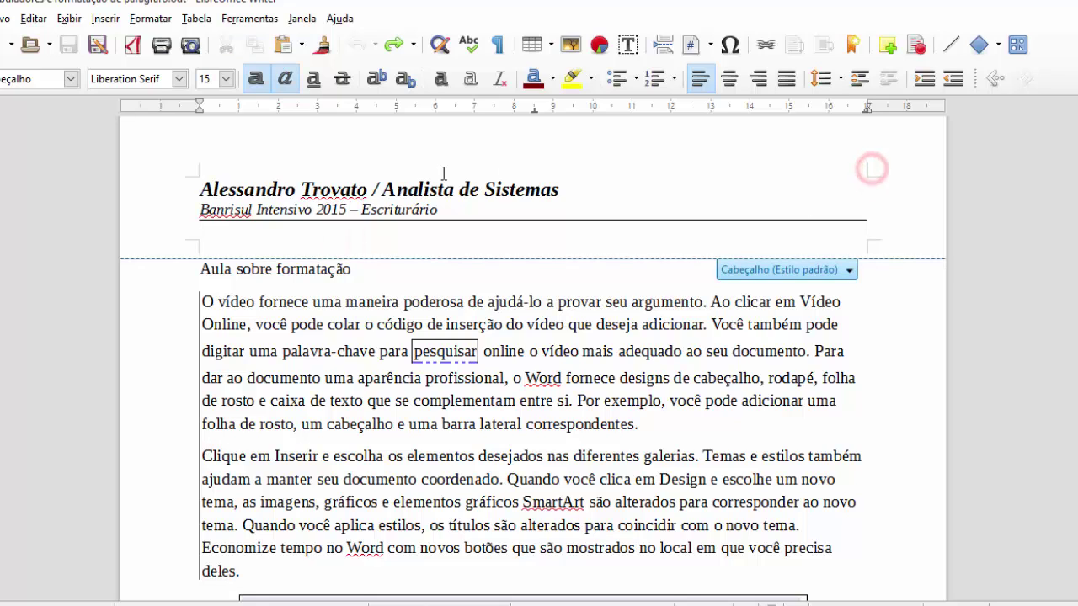
left_click(192, 175)
left_click(75, 23)
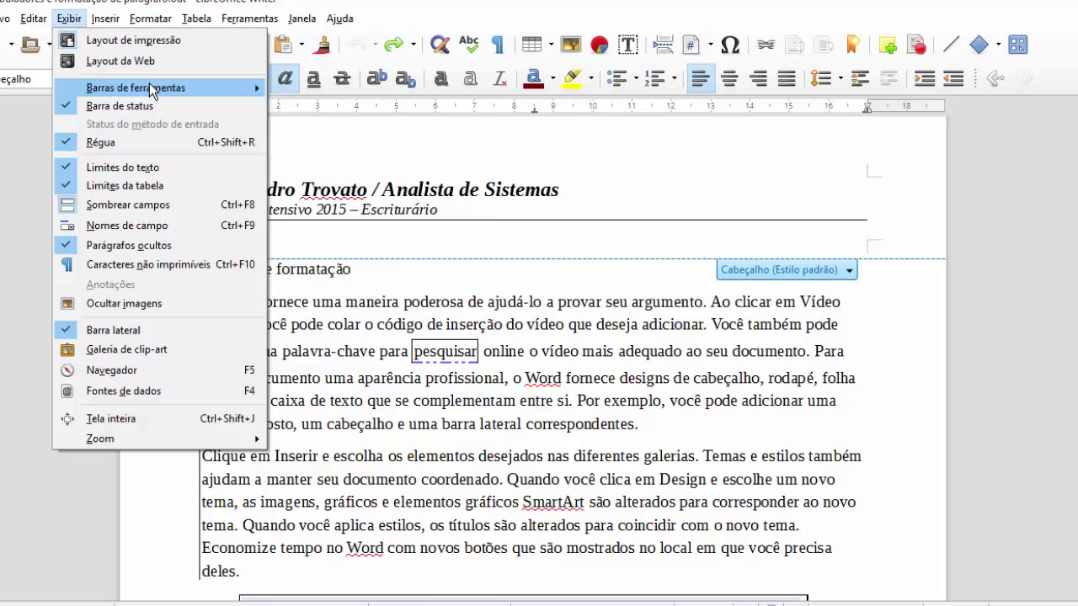
mouse_move(149, 82)
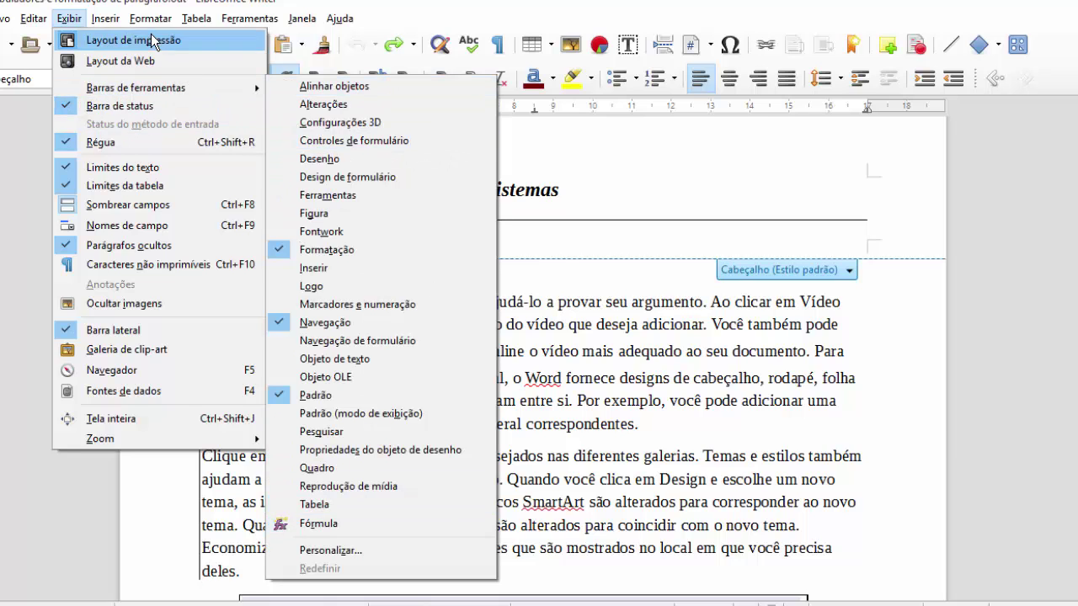
Turn on the vertical ruler in the LibreOffice Writer view options.
mouse_move(249, 17)
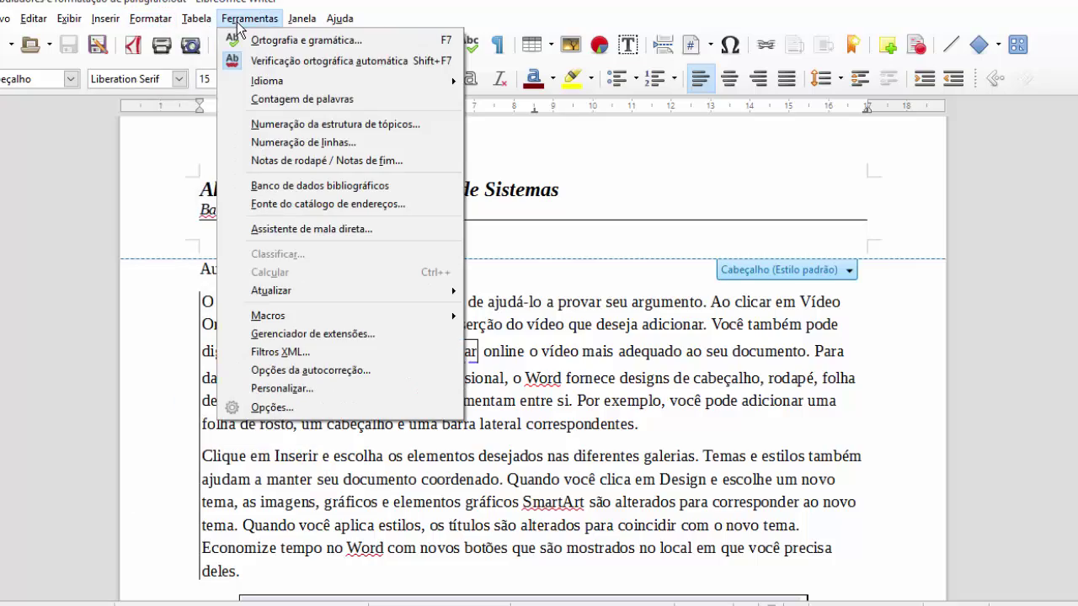
left_click(317, 411)
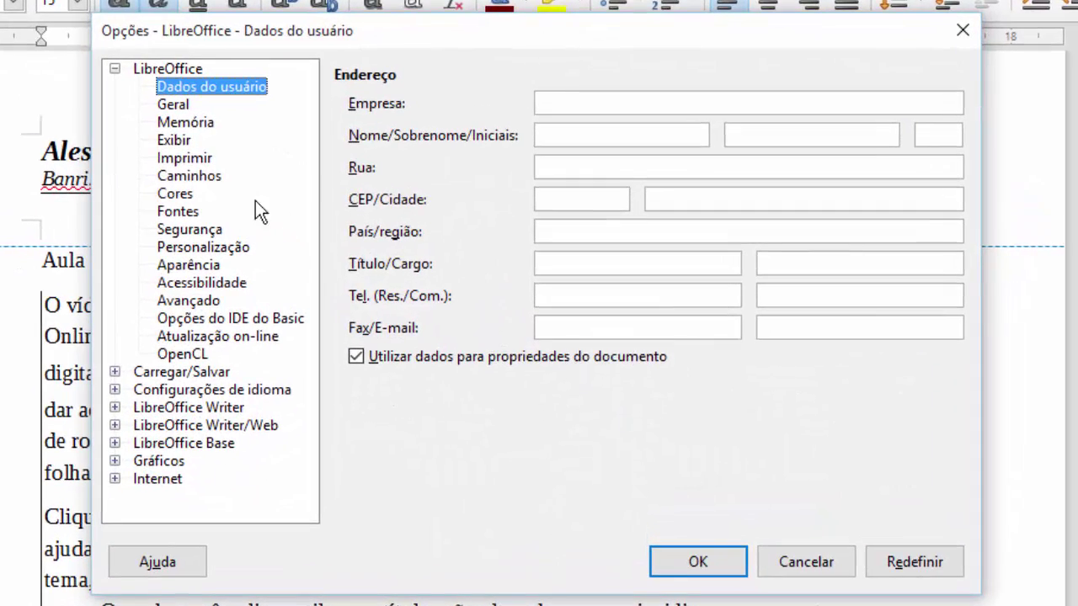
left_click(173, 140)
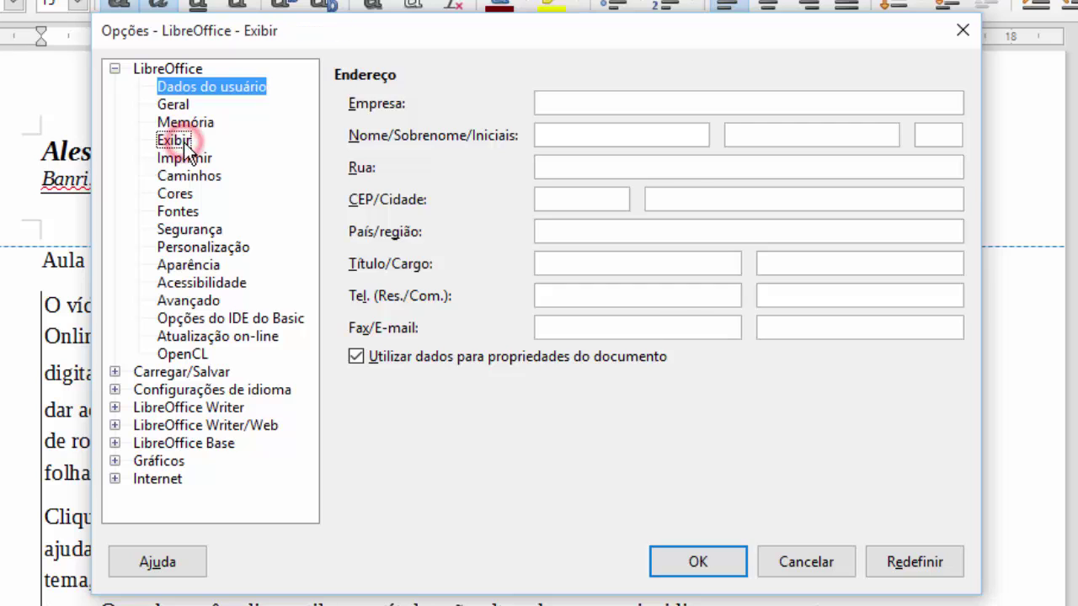
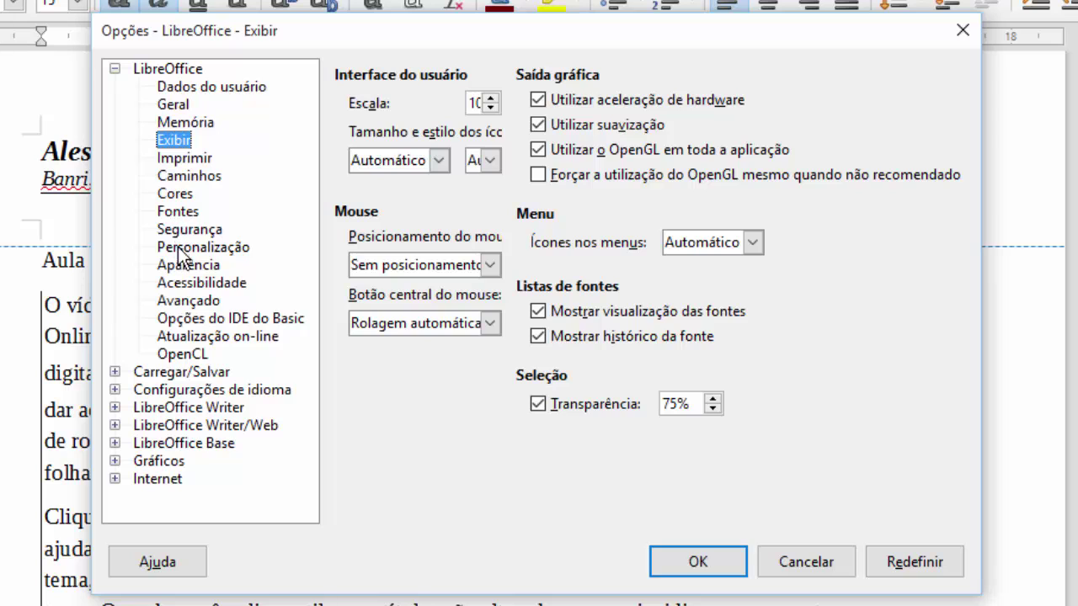
left_click(177, 105)
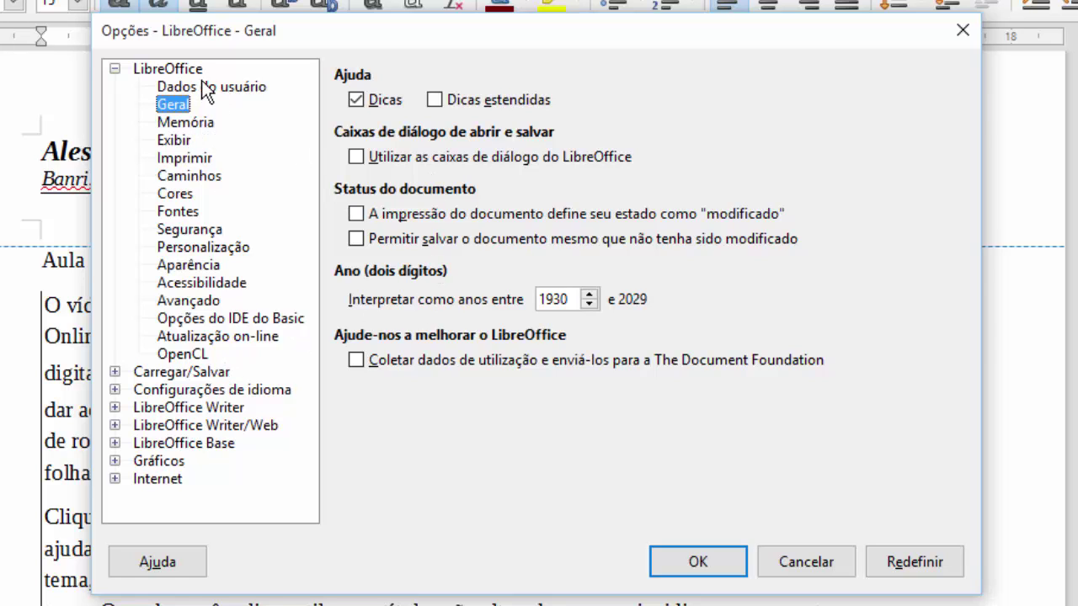
left_click(119, 70)
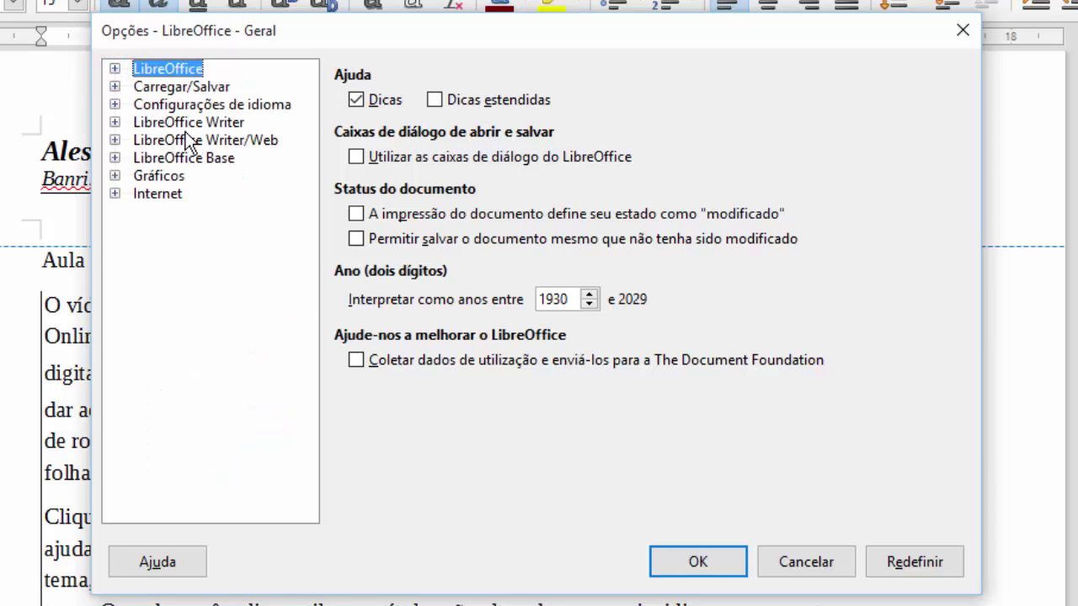
left_click(116, 123)
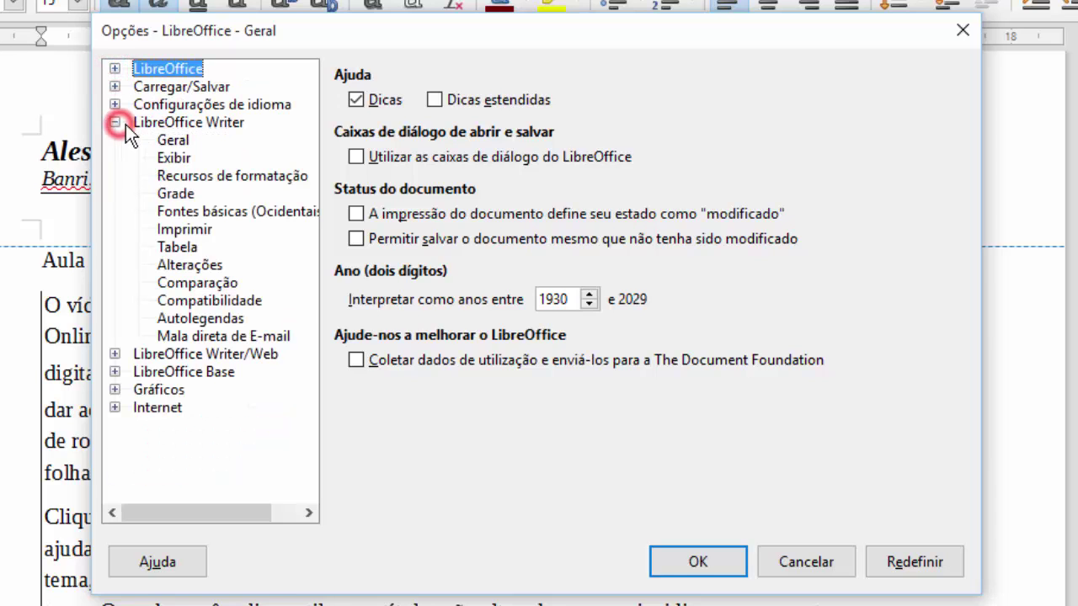
left_click(174, 158)
left_click(694, 212)
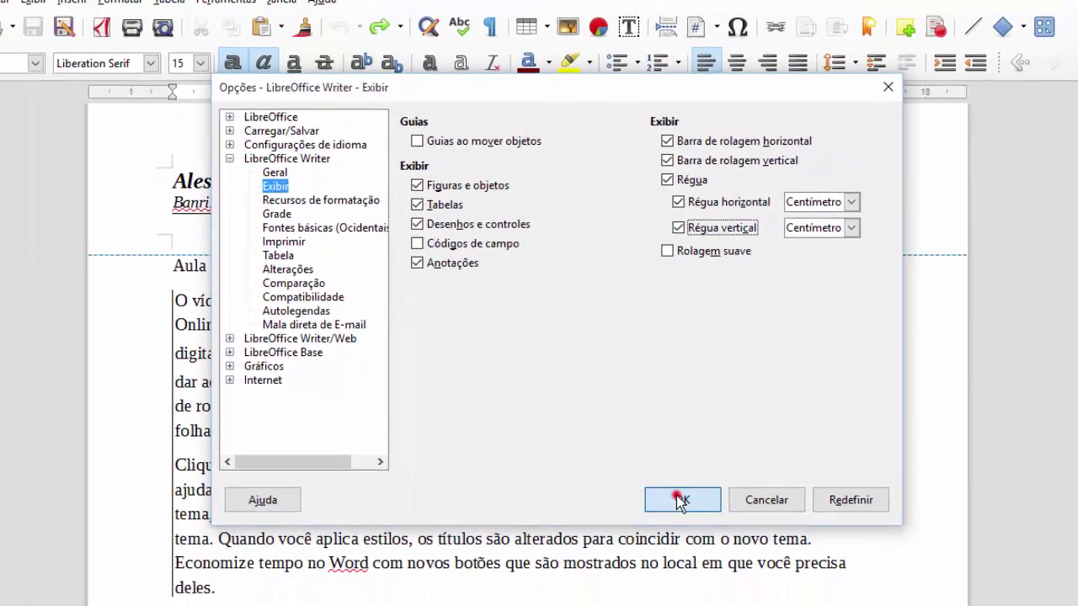
left_click(696, 561)
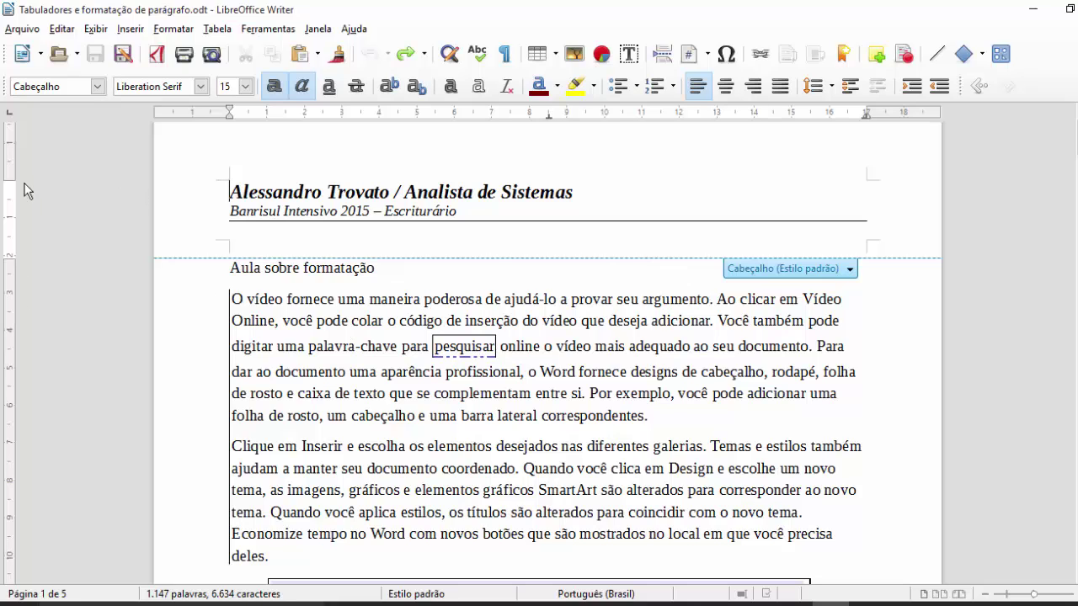
Reduce the page's top margin and the height of the header area using the vertical ruler.
left_click_drag(13, 181, 14, 153)
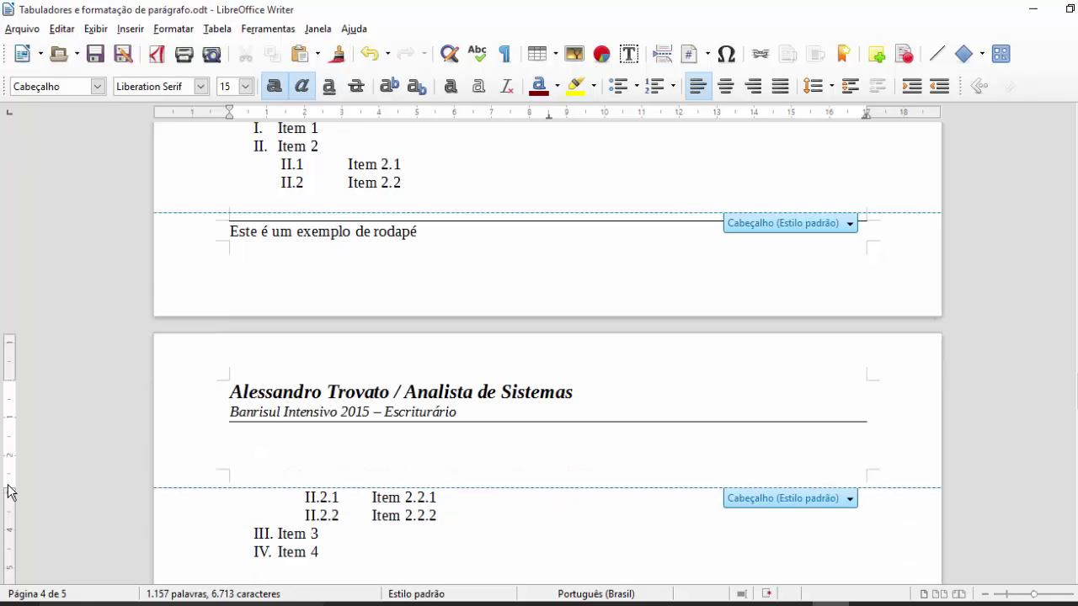
left_click_drag(8, 487, 14, 442)
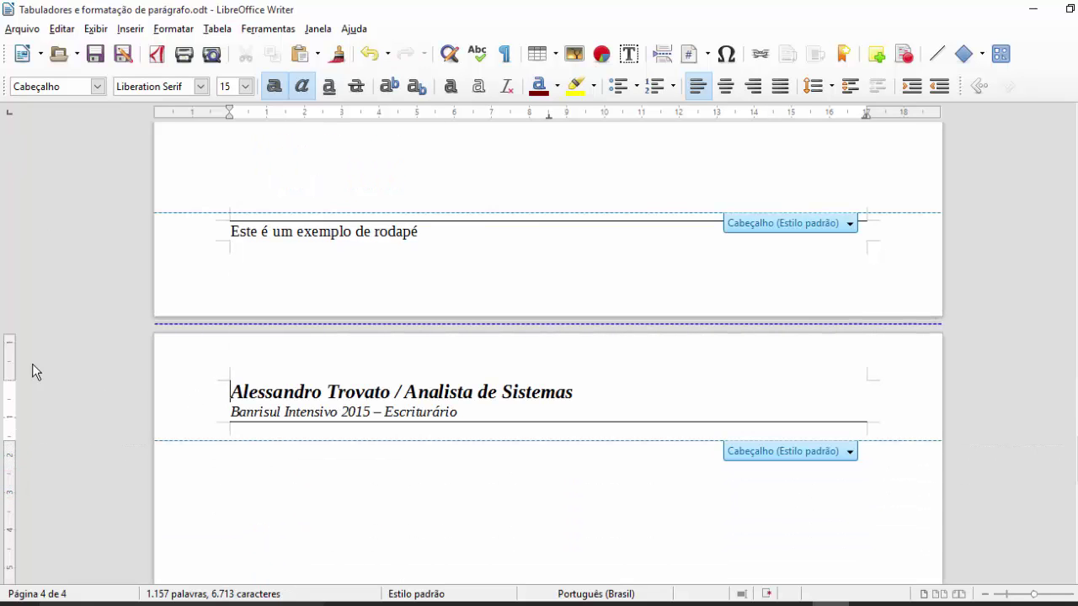
left_click_drag(9, 377, 9, 366)
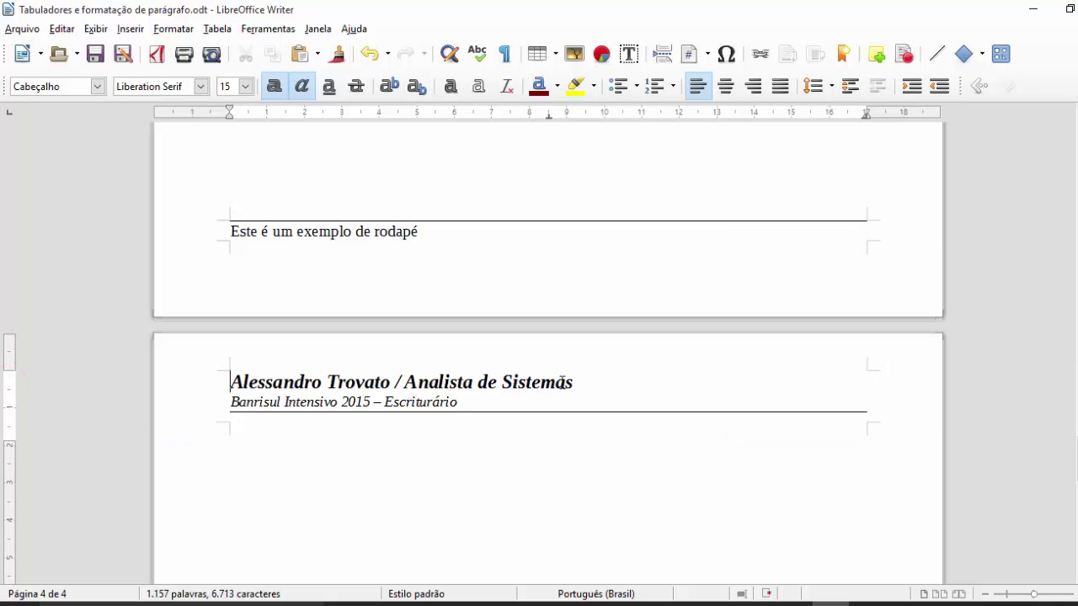
Reduce the bottom margin and lower the top edge of the footer area on the vertical ruler, then return to the body text.
left_click(298, 233)
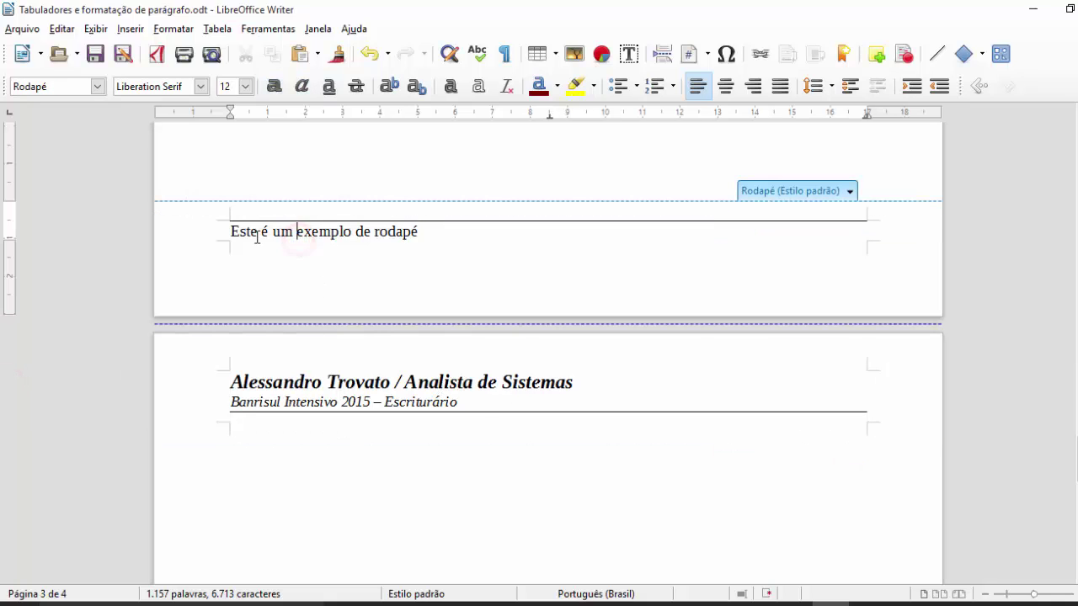
left_click_drag(10, 241, 9, 243)
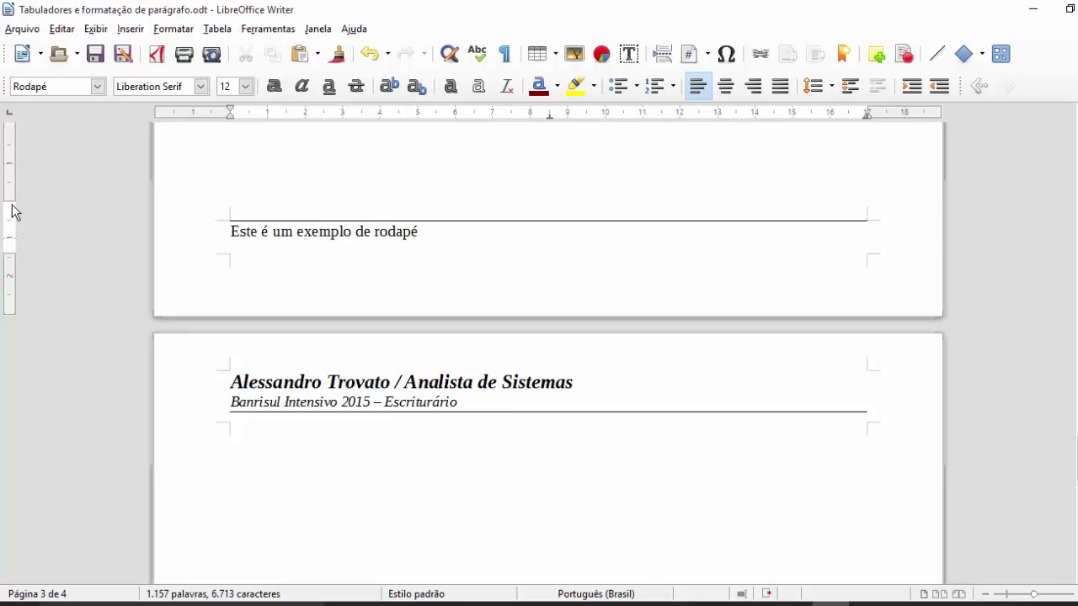
left_click_drag(12, 200, 8, 213)
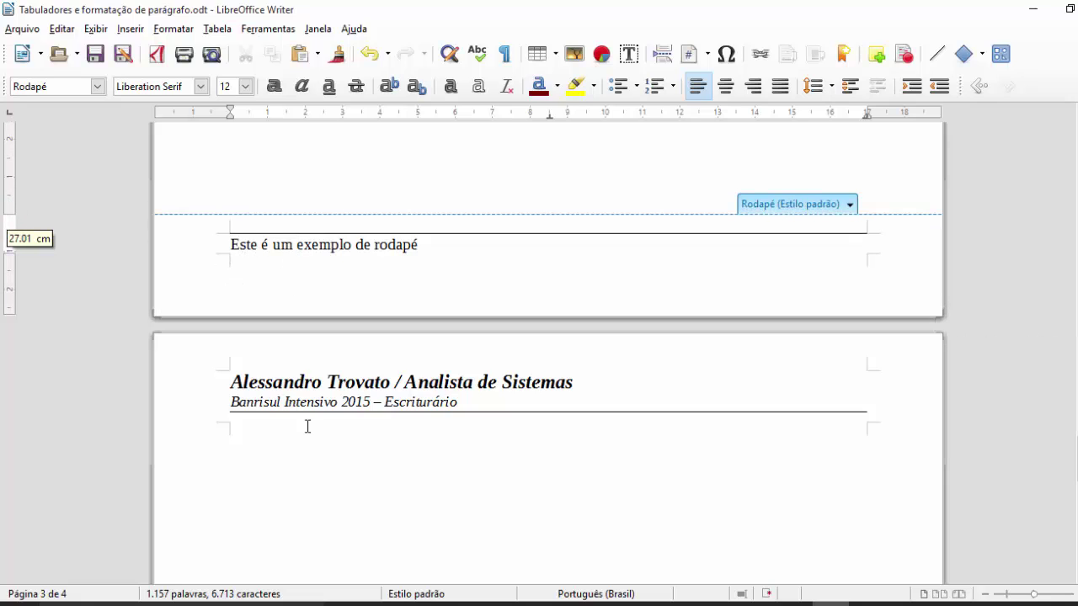
left_click(332, 161)
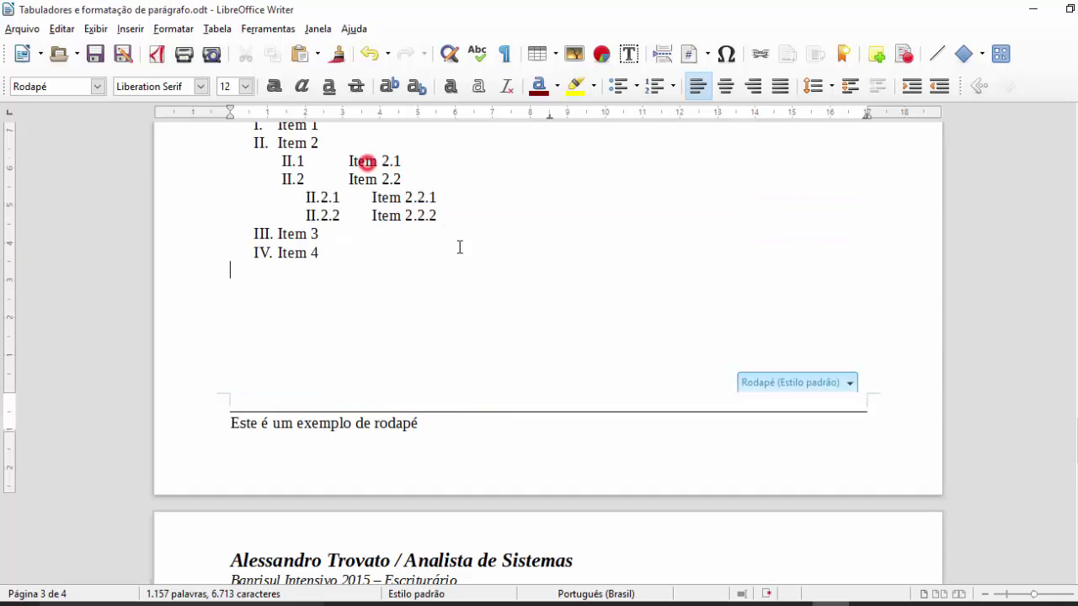
scroll(460, 257, "up", 2)
scroll(459, 281, "down", 2)
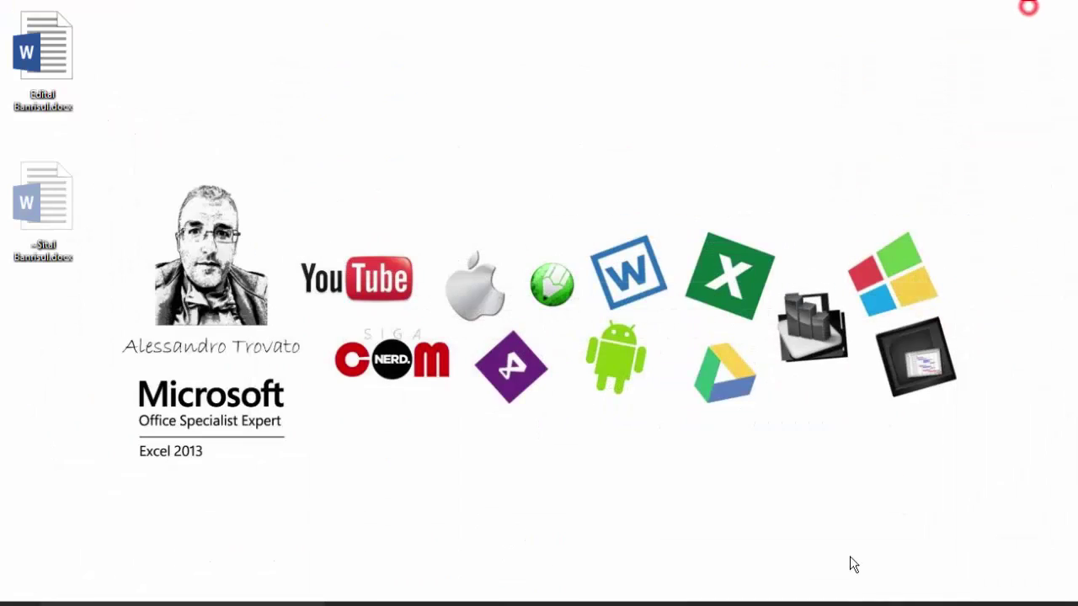
Switch to Edital Banrisul.docx in Word and highlight the syllabus topic "Cabeçalho e rodapé" in red.
left_click(842, 585)
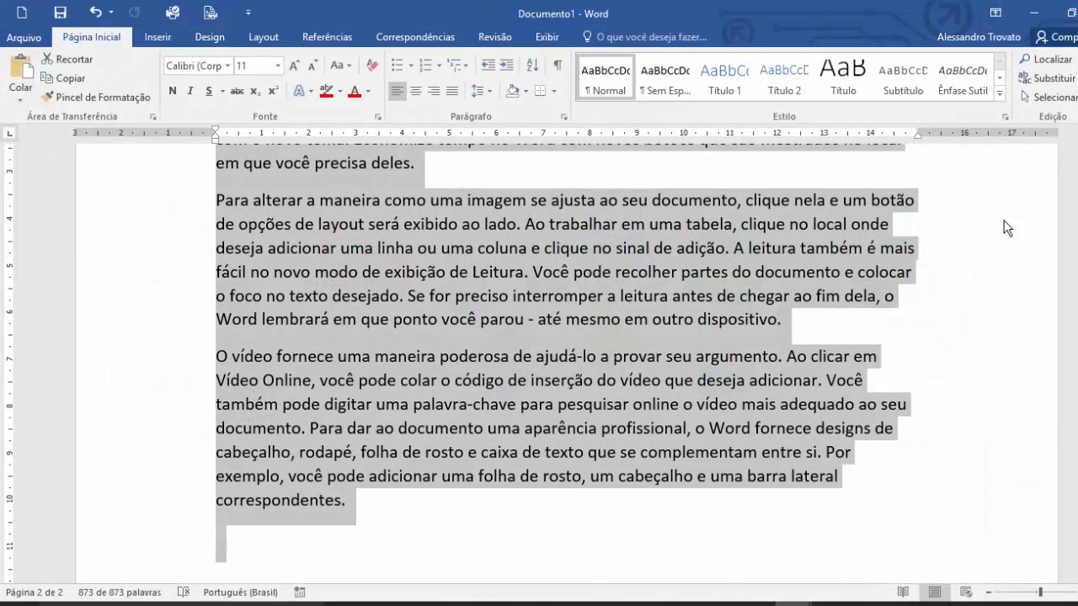
left_click(1033, 13)
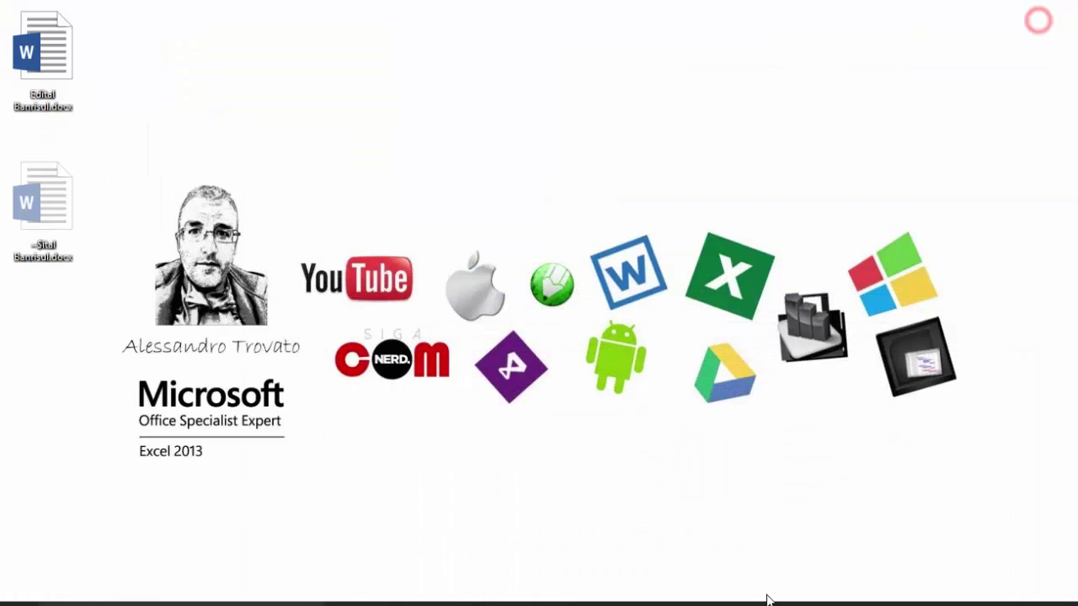
left_click(712, 530)
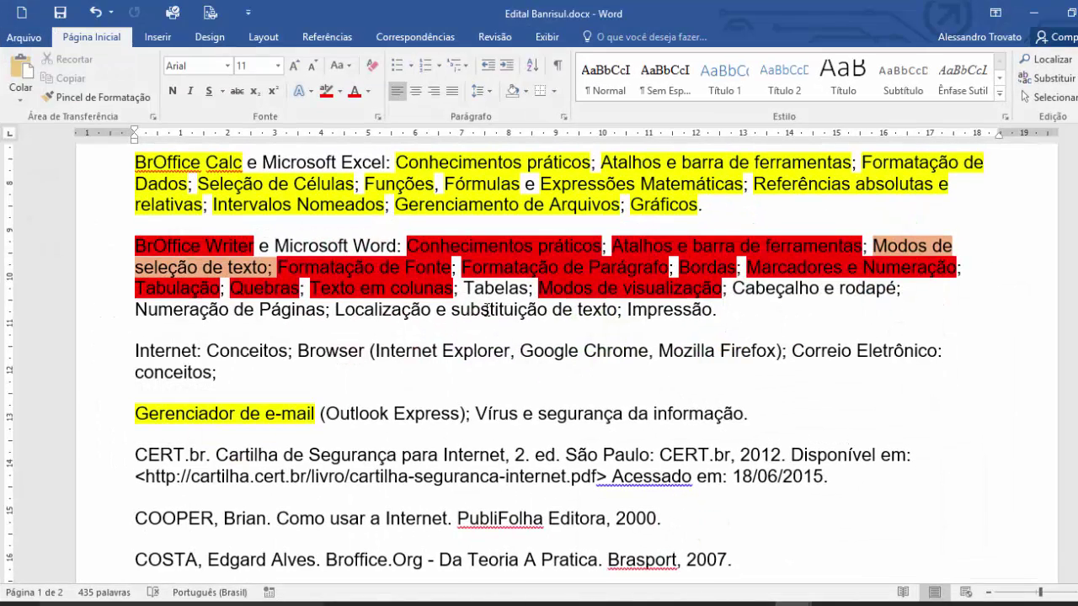
left_click_drag(732, 288, 896, 289)
left_click(326, 91)
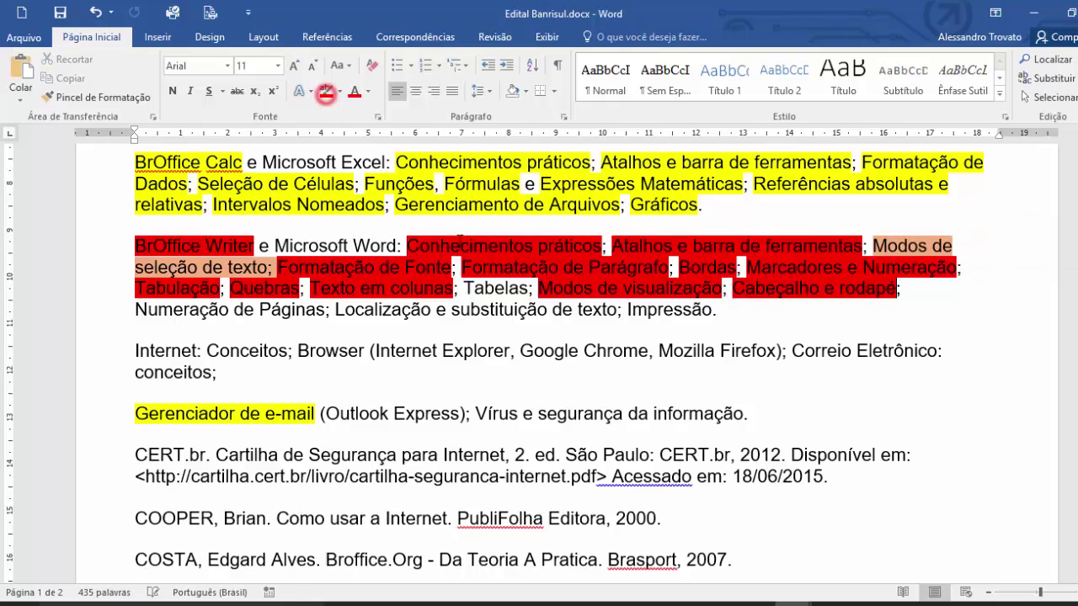